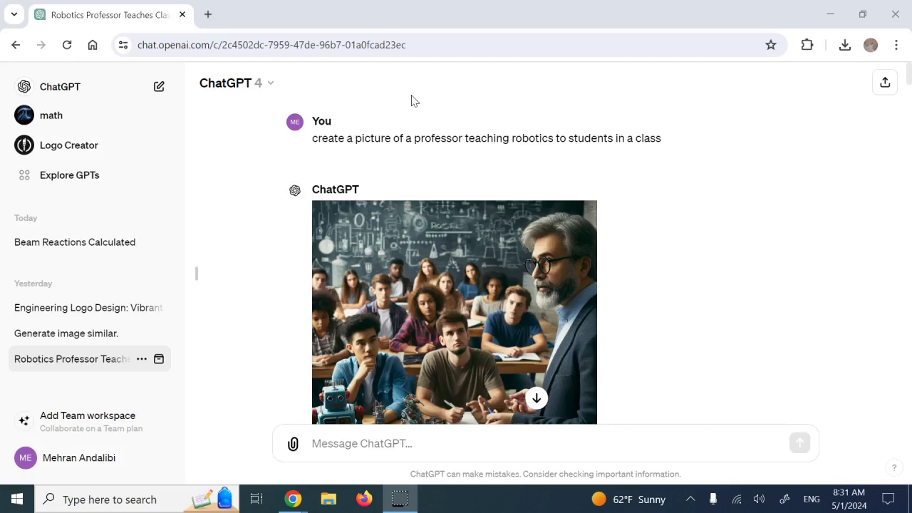
Step: Check the model list without changing the model, then open an earlier conversation
{"action": "left_click", "coordinate": [270, 84]}
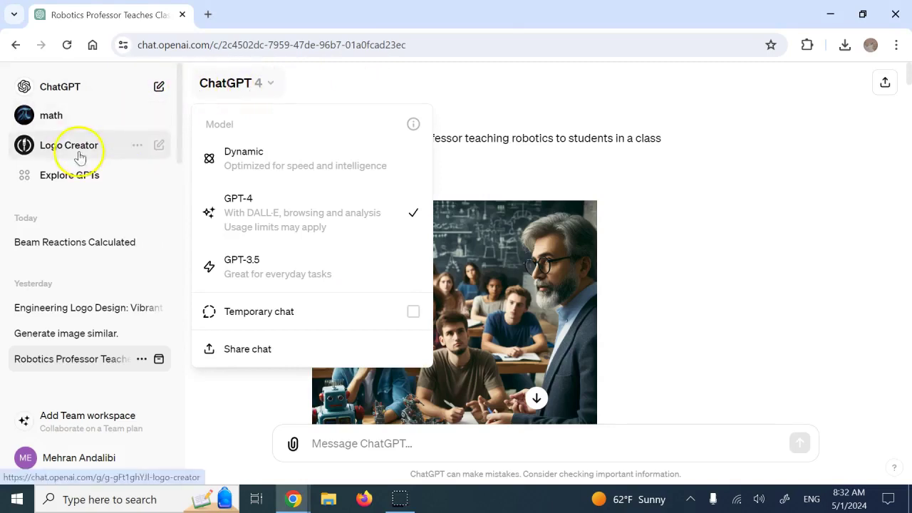
{"action": "left_click", "coordinate": [471, 81]}
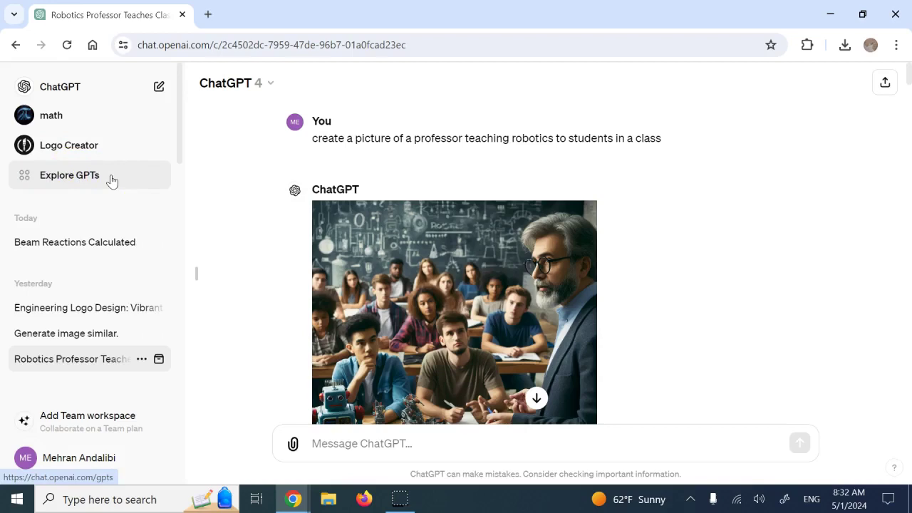
{"action": "left_click", "coordinate": [72, 146]}
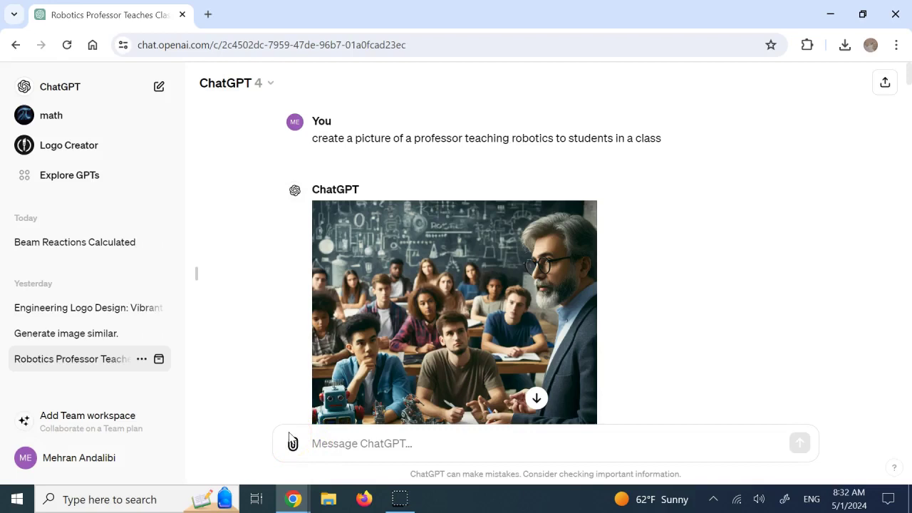
Step: Read through the earlier image conversation, highlighting the word 'Educator' in the prompt
{"action": "mouse_move", "coordinate": [392, 319]}
{"action": "mouse_move", "coordinate": [448, 335]}
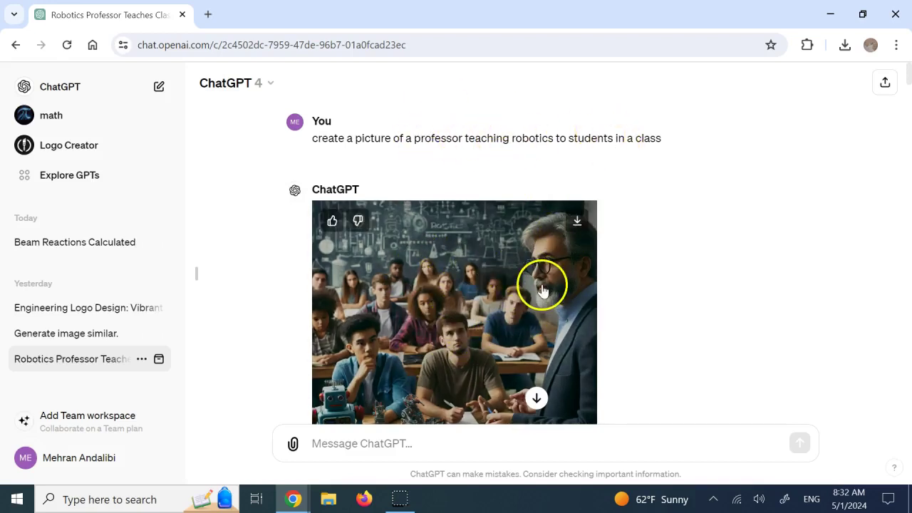
{"action": "scroll", "coordinate": [541, 289], "scroll_direction": "down", "scroll_amount": 5}
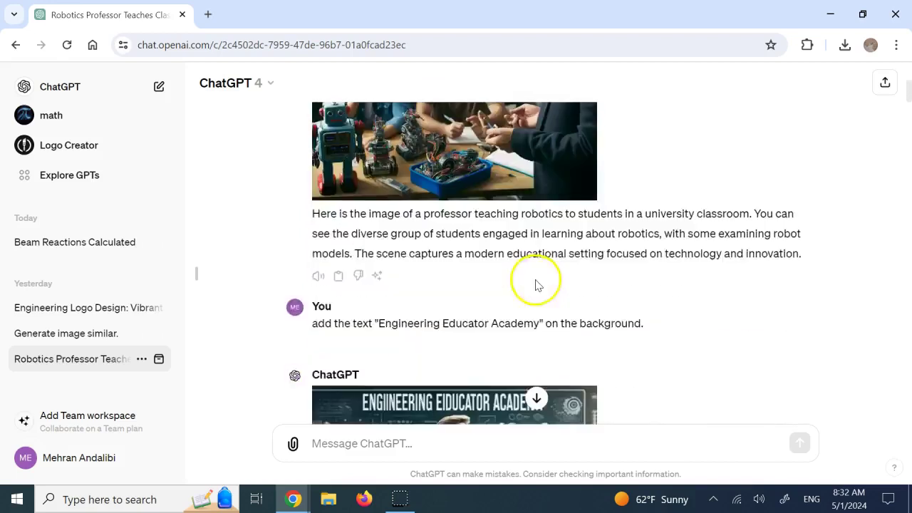
{"action": "double_click", "coordinate": [450, 254]}
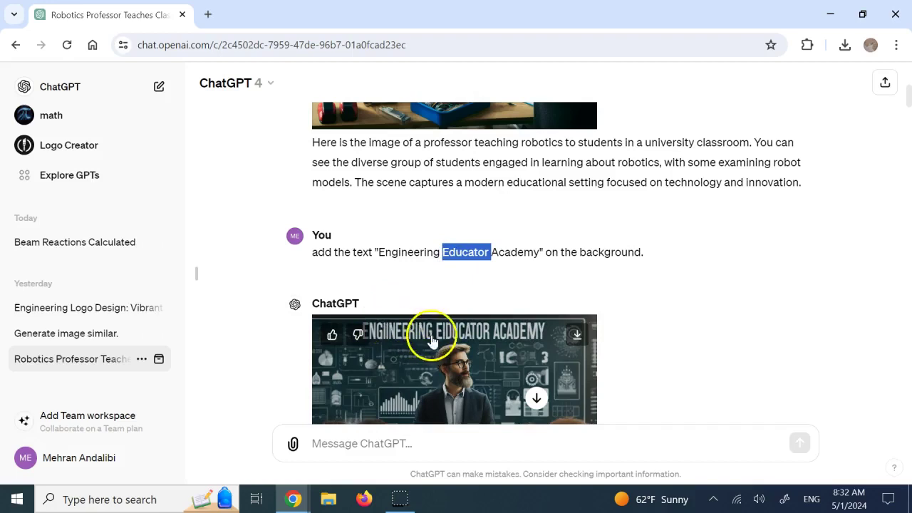
{"action": "scroll", "coordinate": [603, 254], "scroll_direction": "down", "scroll_amount": 2}
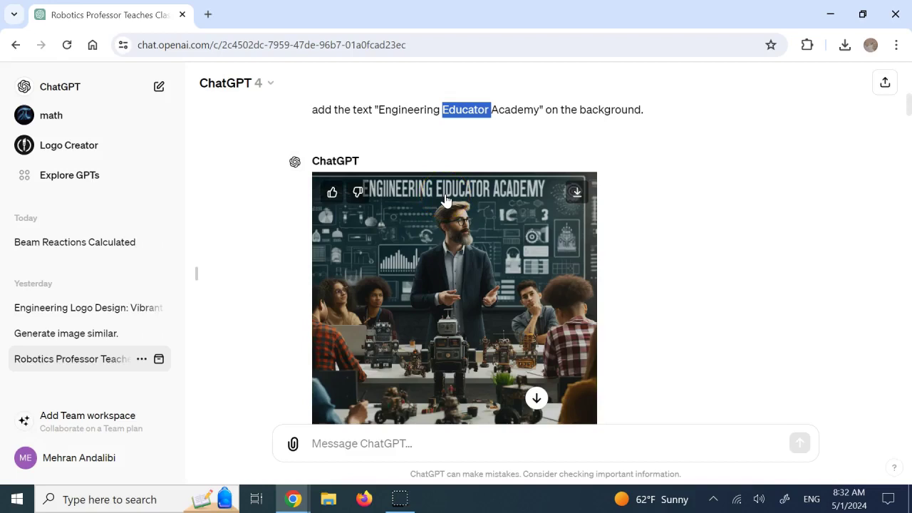
{"action": "left_click", "coordinate": [442, 269]}
{"action": "scroll", "coordinate": [433, 267], "scroll_direction": "up", "scroll_amount": 8}
{"action": "mouse_move", "coordinate": [448, 179]}
{"action": "left_mouse_down"}
{"action": "mouse_move", "coordinate": [423, 228]}
{"action": "mouse_move", "coordinate": [428, 241]}
{"action": "left_mouse_up"}
{"action": "scroll", "coordinate": [427, 241], "scroll_direction": "down", "scroll_amount": 6}
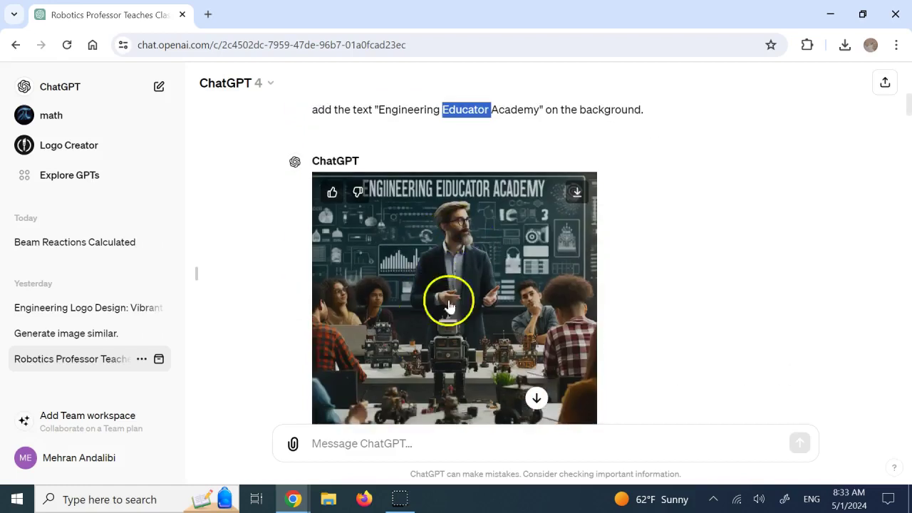
{"action": "scroll", "coordinate": [464, 293], "scroll_direction": "down", "scroll_amount": 4}
{"action": "scroll", "coordinate": [464, 292], "scroll_direction": "down", "scroll_amount": 2}
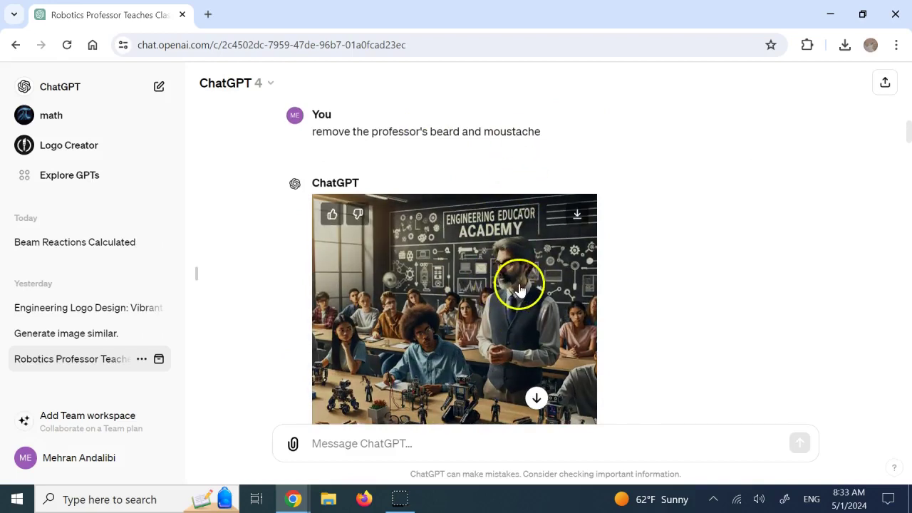
{"action": "scroll", "coordinate": [519, 289], "scroll_direction": "down", "scroll_amount": 4}
{"action": "scroll", "coordinate": [509, 254], "scroll_direction": "down", "scroll_amount": 3}
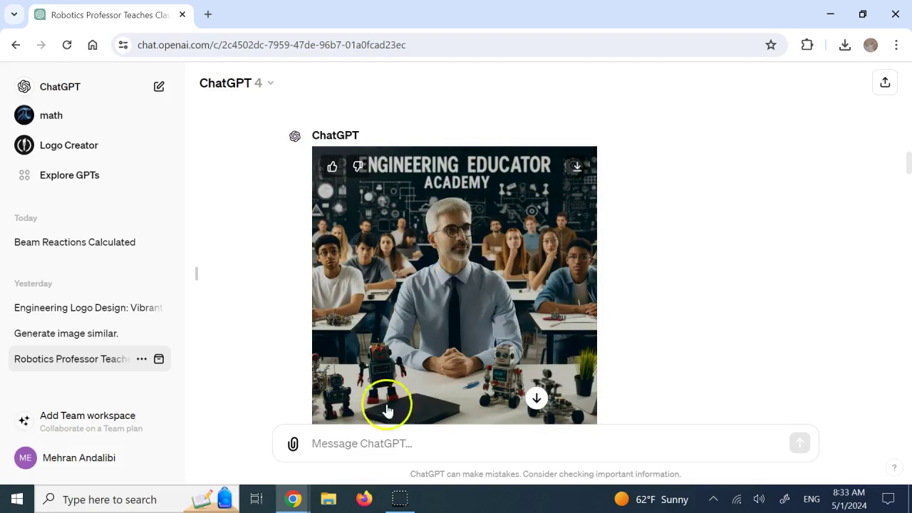
{"action": "scroll", "coordinate": [454, 325], "scroll_direction": "down", "scroll_amount": 1}
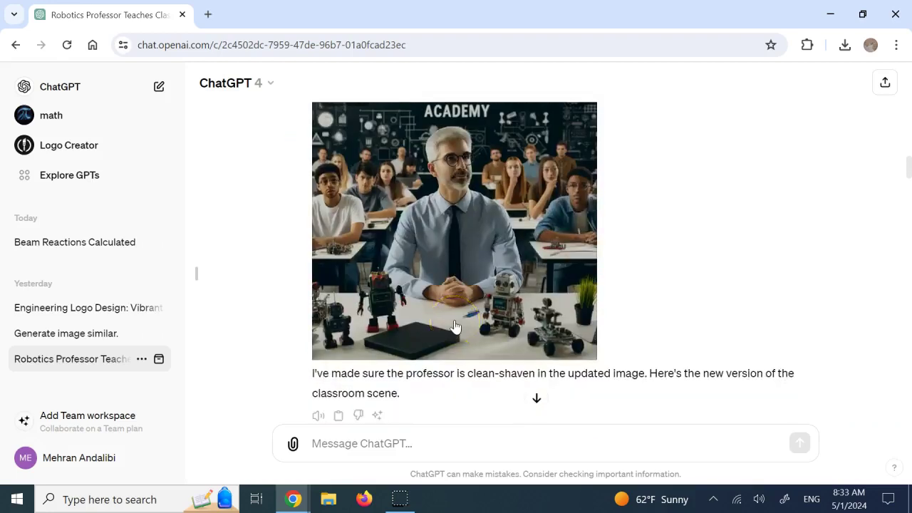
{"action": "scroll", "coordinate": [454, 326], "scroll_direction": "up", "scroll_amount": 1}
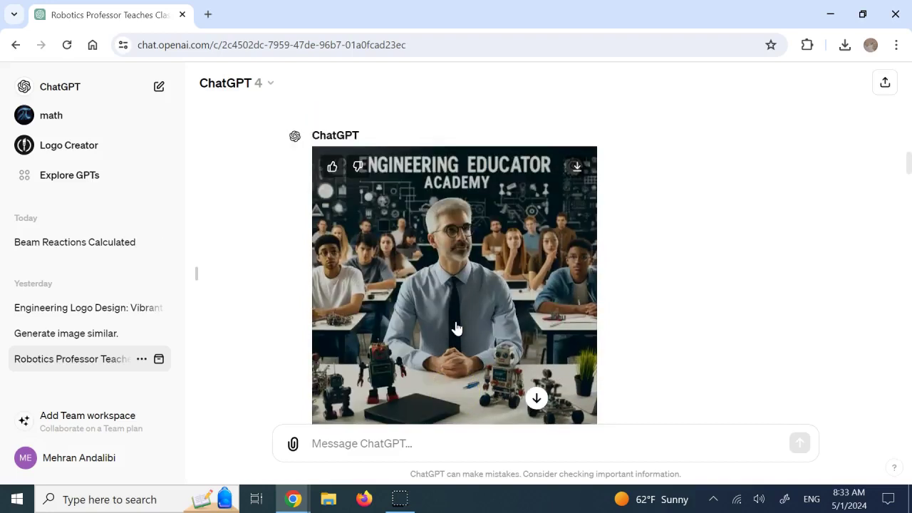
{"action": "scroll", "coordinate": [456, 328], "scroll_direction": "up", "scroll_amount": 10}
{"action": "scroll", "coordinate": [513, 288], "scroll_direction": "up", "scroll_amount": 5}
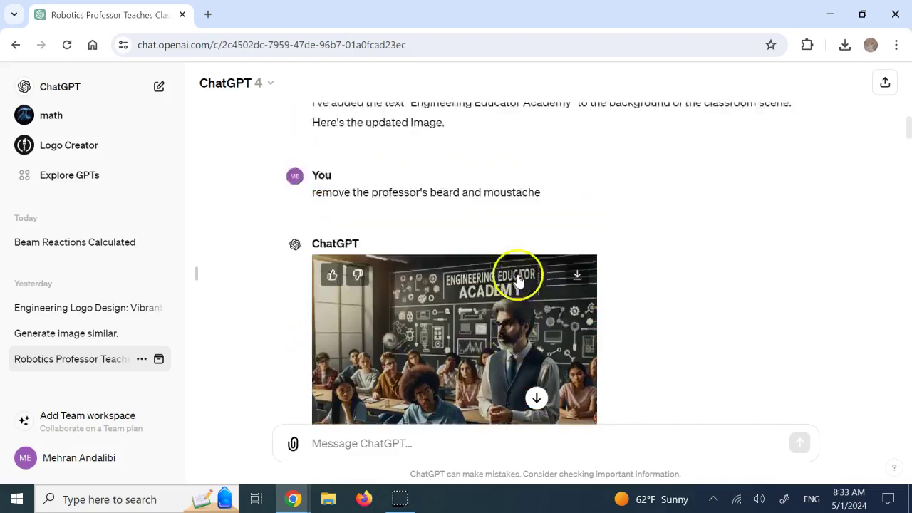
{"action": "scroll", "coordinate": [498, 254], "scroll_direction": "up", "scroll_amount": 6}
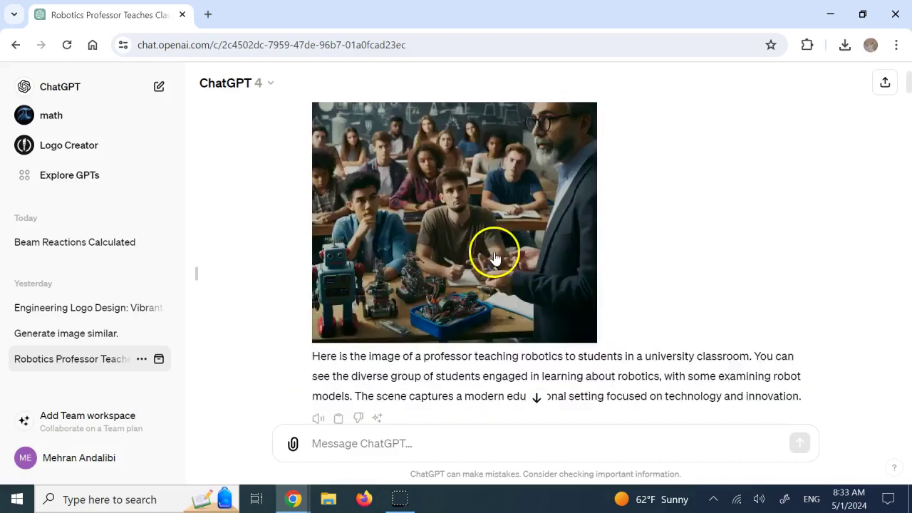
{"action": "scroll", "coordinate": [550, 210], "scroll_direction": "down", "scroll_amount": 4}
{"action": "scroll", "coordinate": [549, 206], "scroll_direction": "down", "scroll_amount": 10}
{"action": "scroll", "coordinate": [506, 340], "scroll_direction": "down", "scroll_amount": 5}
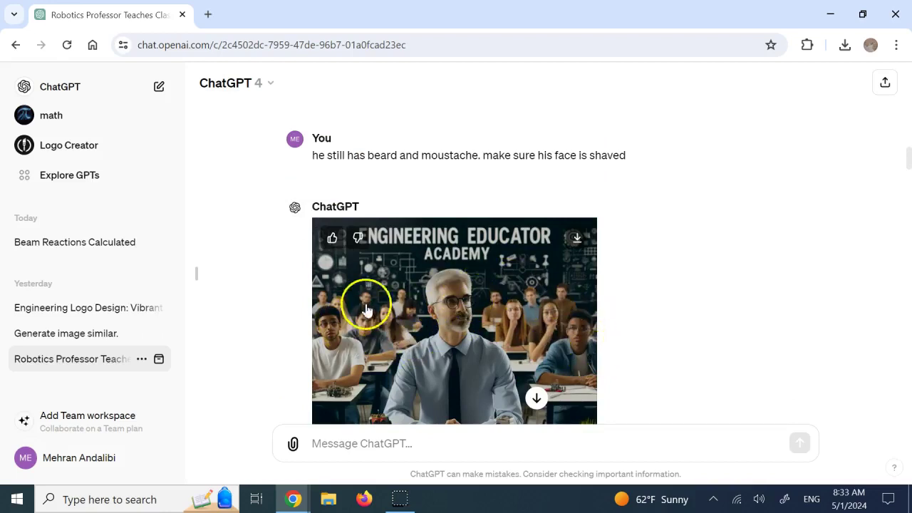
{"action": "scroll", "coordinate": [541, 310], "scroll_direction": "down", "scroll_amount": 1}
{"action": "scroll", "coordinate": [541, 309], "scroll_direction": "down", "scroll_amount": 3}
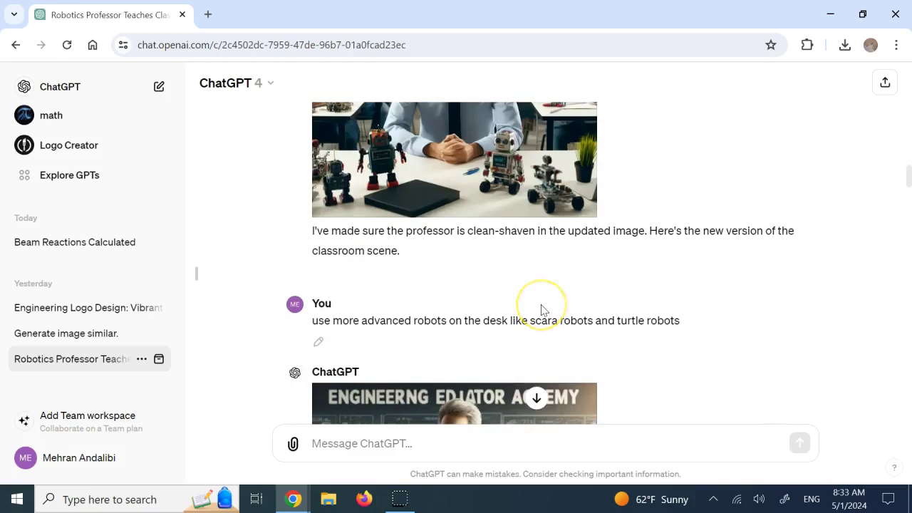
{"action": "scroll", "coordinate": [547, 307], "scroll_direction": "down", "scroll_amount": 1}
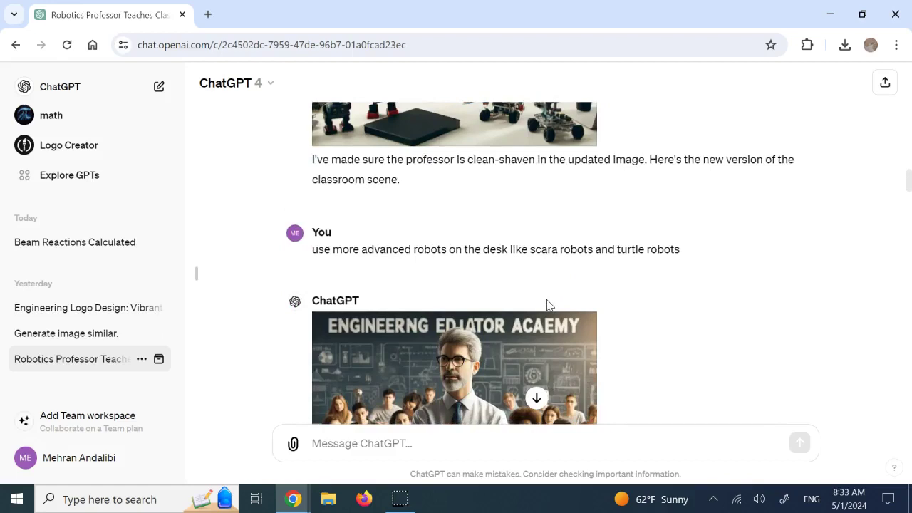
Step: Continue through the later requests, highlighting 'like', 'turtle' and 'robotic' along the way
{"action": "double_click", "coordinate": [520, 248]}
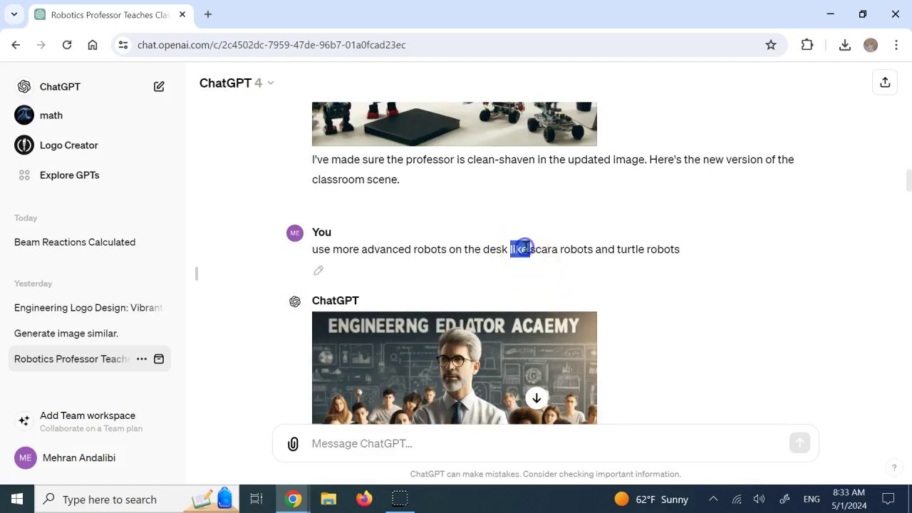
{"action": "double_click", "coordinate": [618, 248]}
{"action": "scroll", "coordinate": [539, 309], "scroll_direction": "down", "scroll_amount": 3}
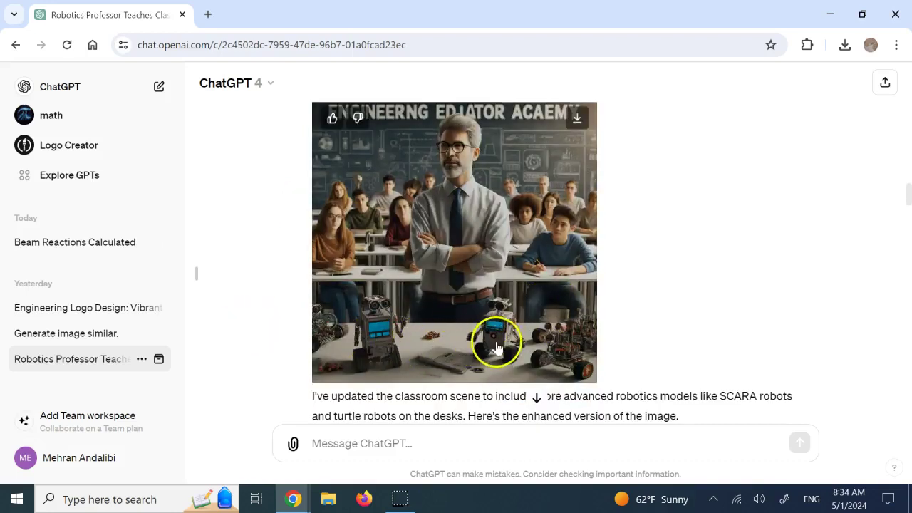
{"action": "scroll", "coordinate": [499, 340], "scroll_direction": "down", "scroll_amount": 3}
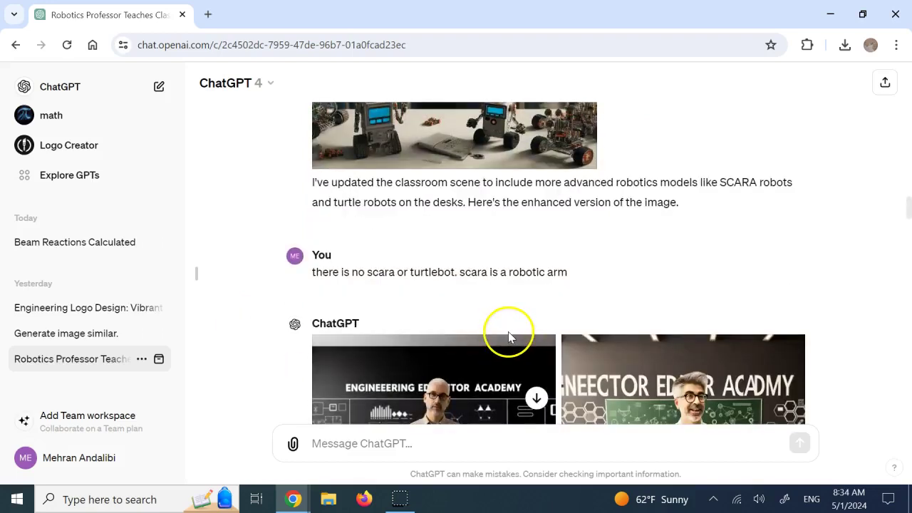
{"action": "scroll", "coordinate": [421, 267], "scroll_direction": "down", "scroll_amount": 3}
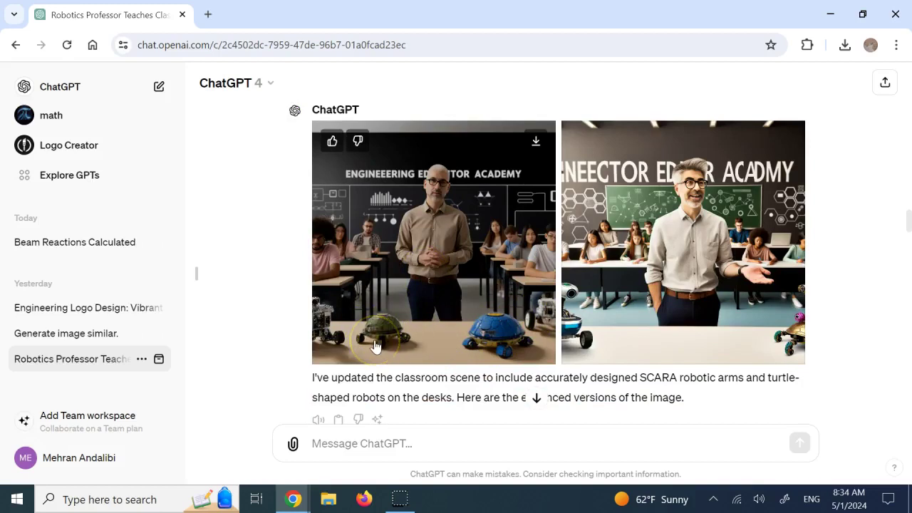
{"action": "scroll", "coordinate": [516, 305], "scroll_direction": "down", "scroll_amount": 1}
{"action": "scroll", "coordinate": [443, 388], "scroll_direction": "down", "scroll_amount": 1}
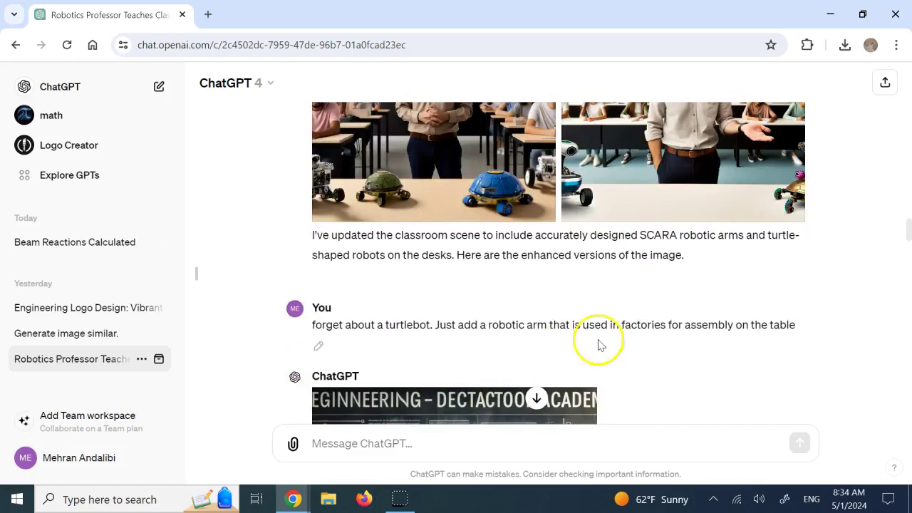
{"action": "scroll", "coordinate": [622, 328], "scroll_direction": "down", "scroll_amount": 2}
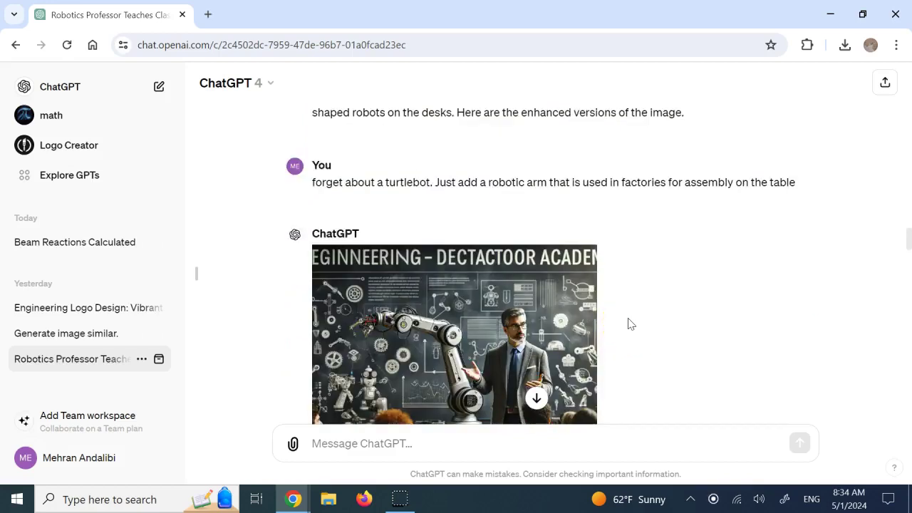
{"action": "double_click", "coordinate": [517, 184]}
{"action": "left_click", "coordinate": [707, 184]}
{"action": "scroll", "coordinate": [707, 185], "scroll_direction": "down", "scroll_amount": 1}
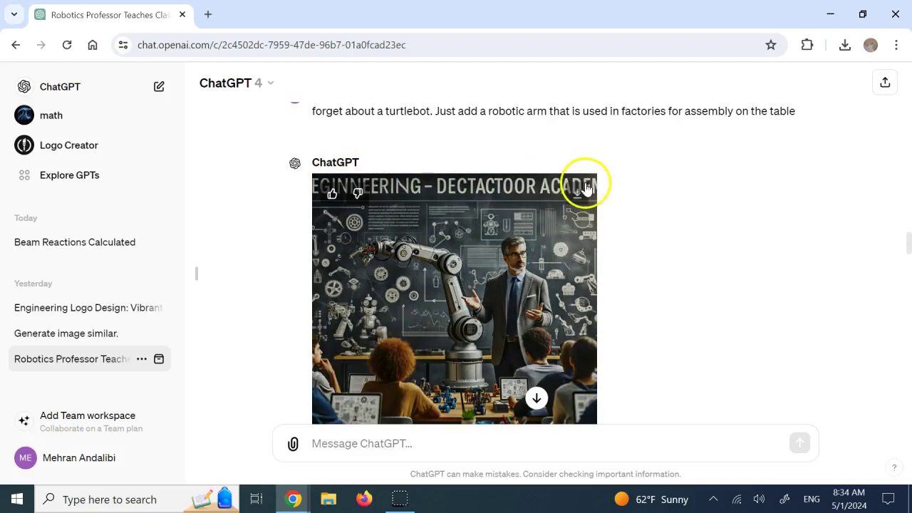
{"action": "scroll", "coordinate": [584, 188], "scroll_direction": "down", "scroll_amount": 3}
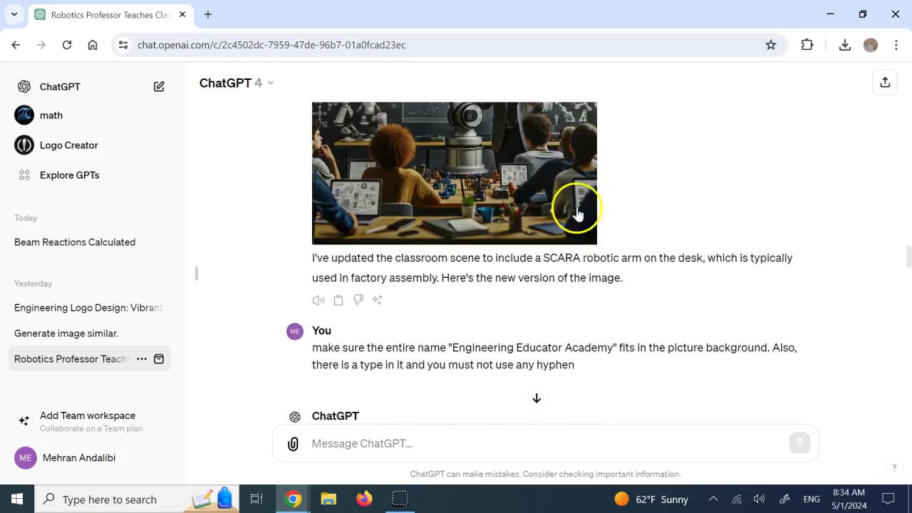
{"action": "scroll", "coordinate": [574, 332], "scroll_direction": "down", "scroll_amount": 2}
{"action": "scroll", "coordinate": [595, 255], "scroll_direction": "down", "scroll_amount": 2}
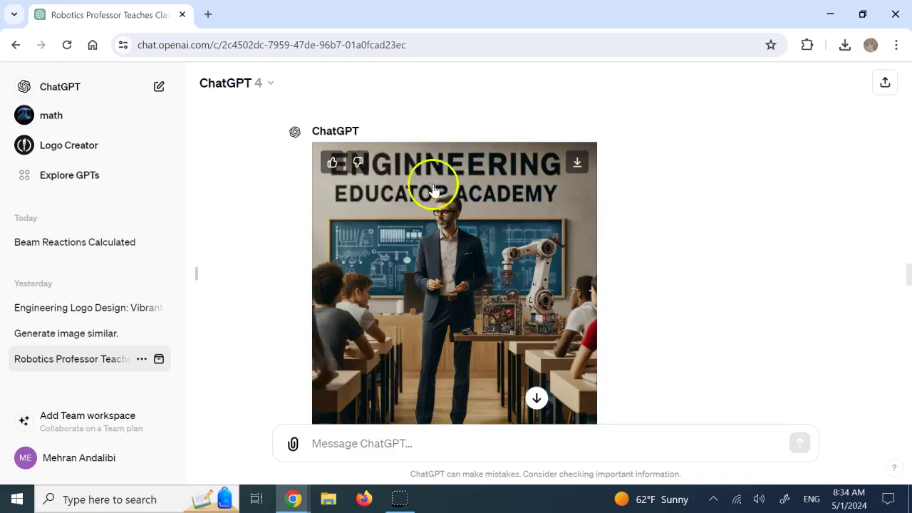
{"action": "scroll", "coordinate": [531, 207], "scroll_direction": "down", "scroll_amount": 1}
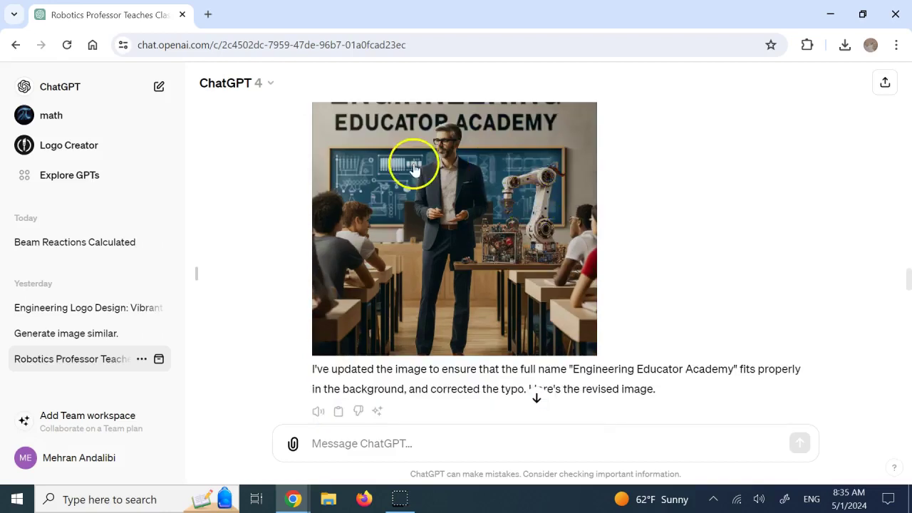
{"action": "scroll", "coordinate": [484, 177], "scroll_direction": "down", "scroll_amount": 3}
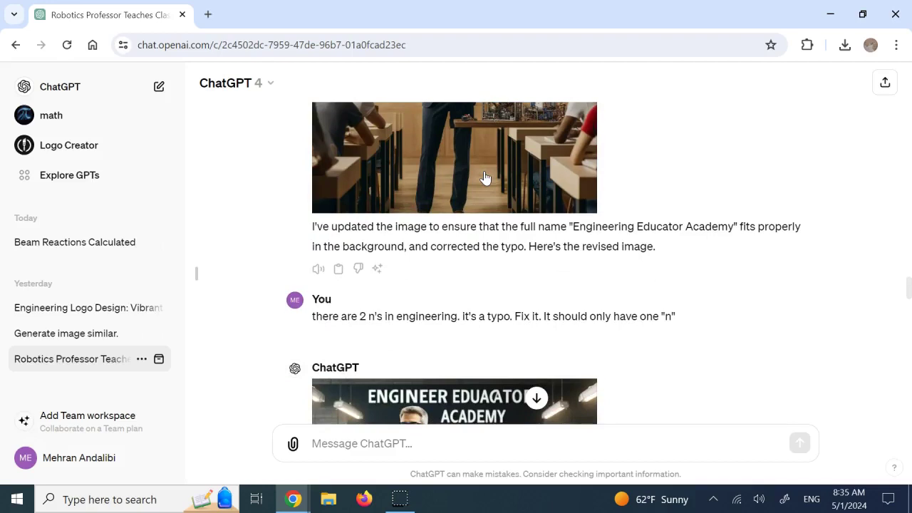
{"action": "scroll", "coordinate": [484, 177], "scroll_direction": "down", "scroll_amount": 3}
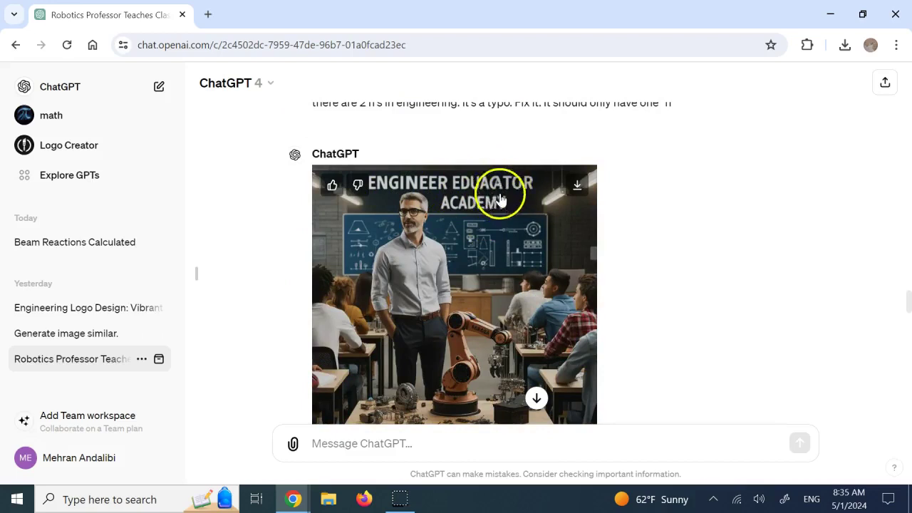
{"action": "scroll", "coordinate": [509, 207], "scroll_direction": "down", "scroll_amount": 5}
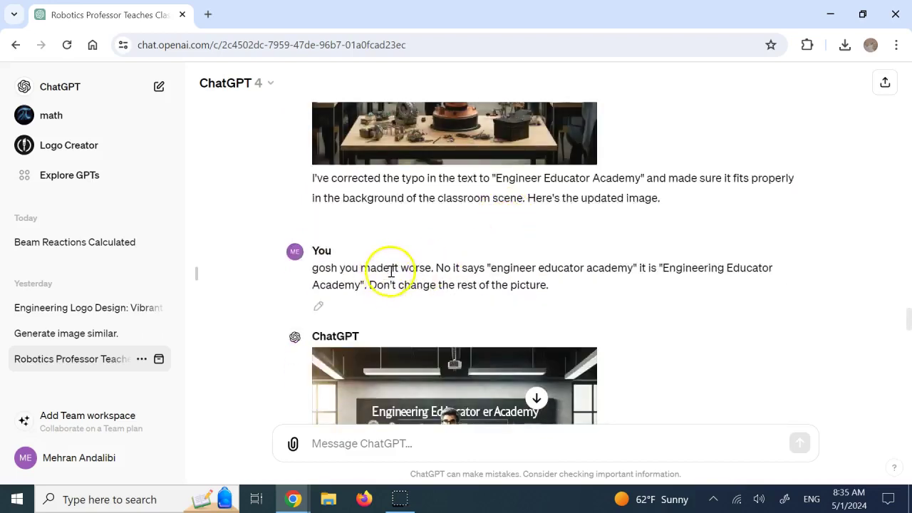
{"action": "scroll", "coordinate": [393, 271], "scroll_direction": "down", "scroll_amount": 1}
{"action": "scroll", "coordinate": [397, 276], "scroll_direction": "down", "scroll_amount": 2}
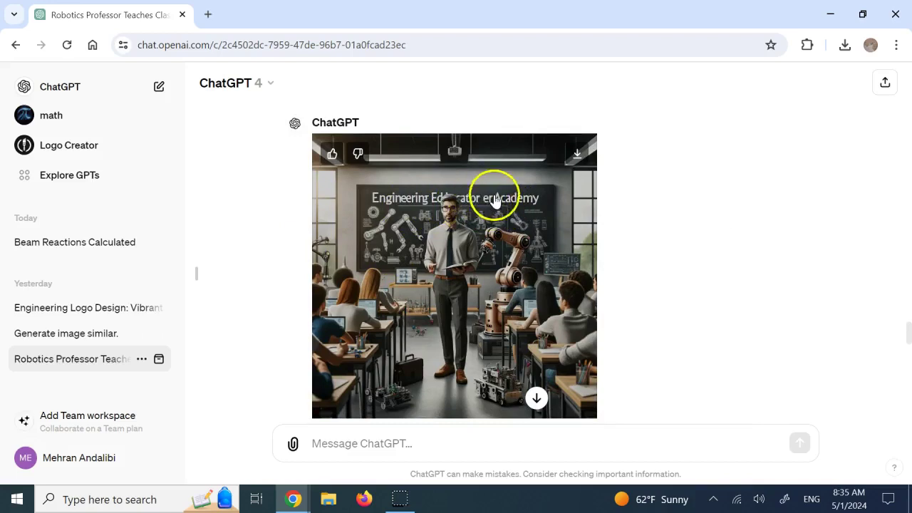
{"action": "scroll", "coordinate": [489, 207], "scroll_direction": "down", "scroll_amount": 3}
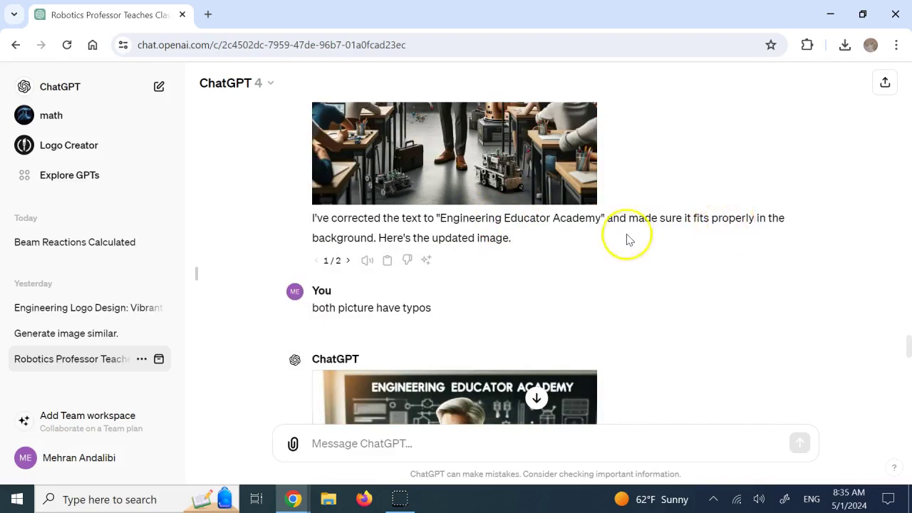
{"action": "scroll", "coordinate": [618, 242], "scroll_direction": "down", "scroll_amount": 3}
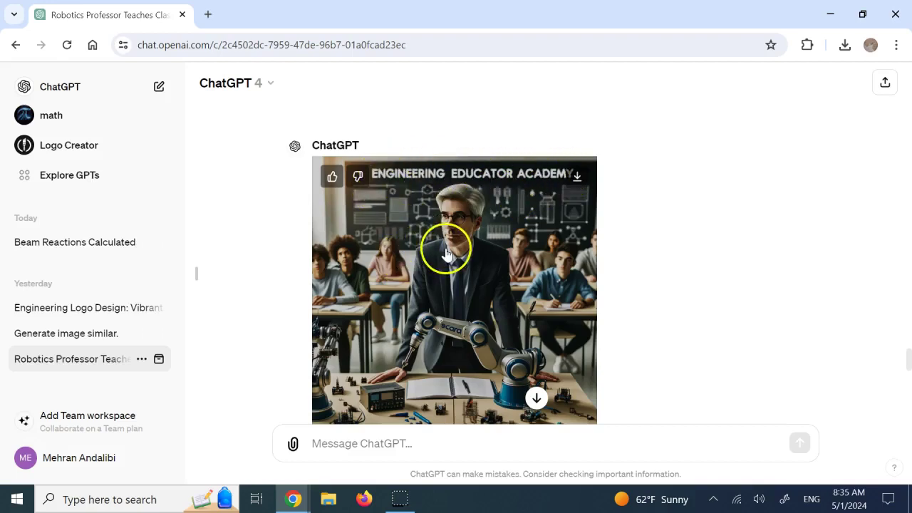
{"action": "scroll", "coordinate": [459, 264], "scroll_direction": "down", "scroll_amount": 1}
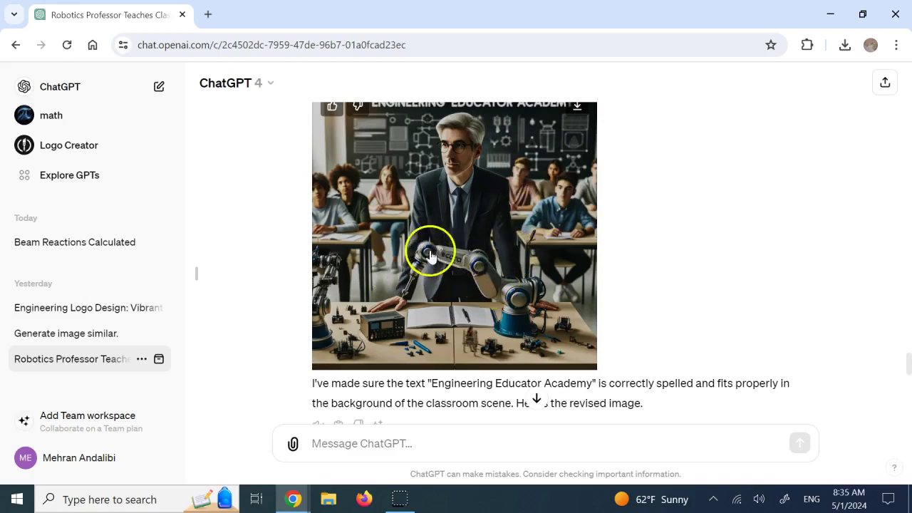
{"action": "scroll", "coordinate": [476, 274], "scroll_direction": "down", "scroll_amount": 2}
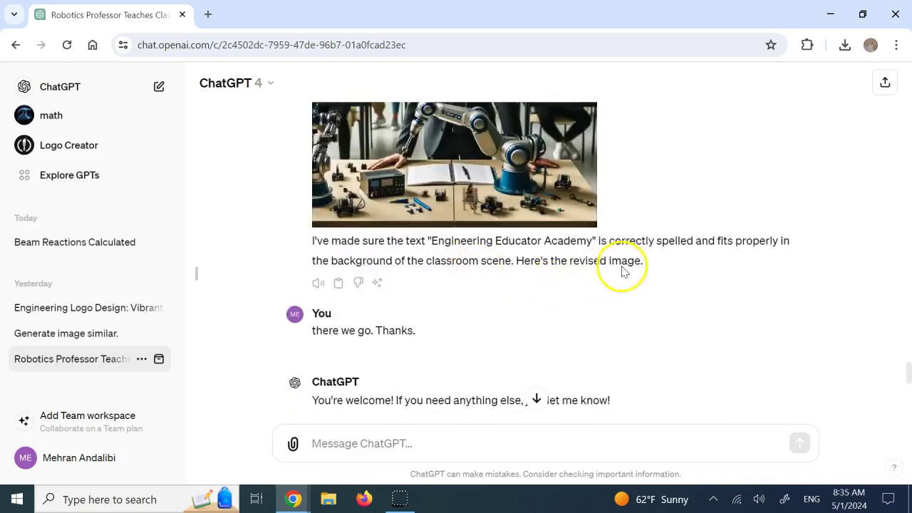
{"action": "scroll", "coordinate": [621, 267], "scroll_direction": "down", "scroll_amount": 6}
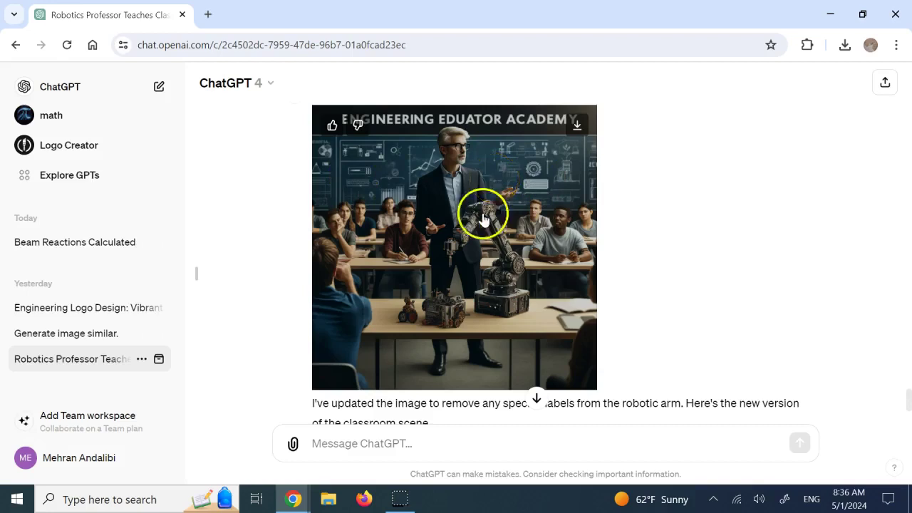
{"action": "scroll", "coordinate": [516, 238], "scroll_direction": "down", "scroll_amount": 3}
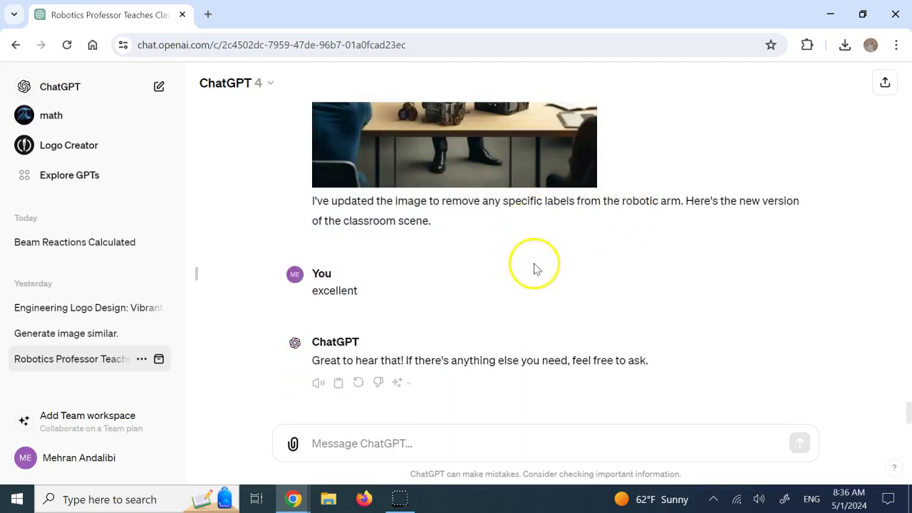
{"action": "scroll", "coordinate": [536, 269], "scroll_direction": "up", "scroll_amount": 3}
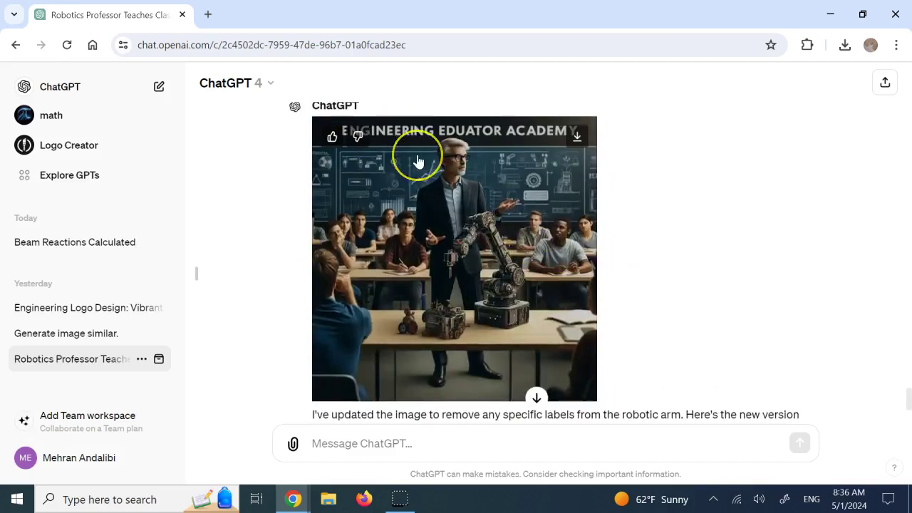
Step: Download the final academy classroom image and open the 'Generate image similar.' chat
{"action": "left_click", "coordinate": [578, 136]}
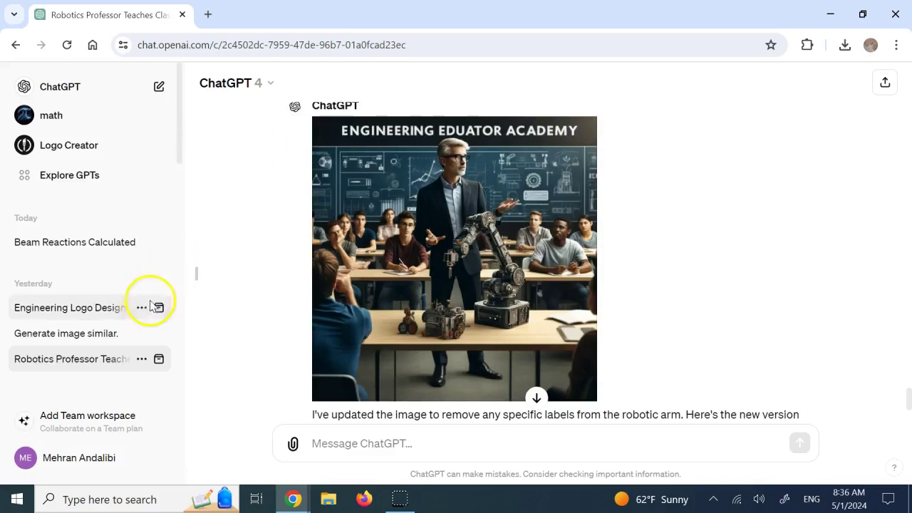
{"action": "left_click", "coordinate": [73, 336]}
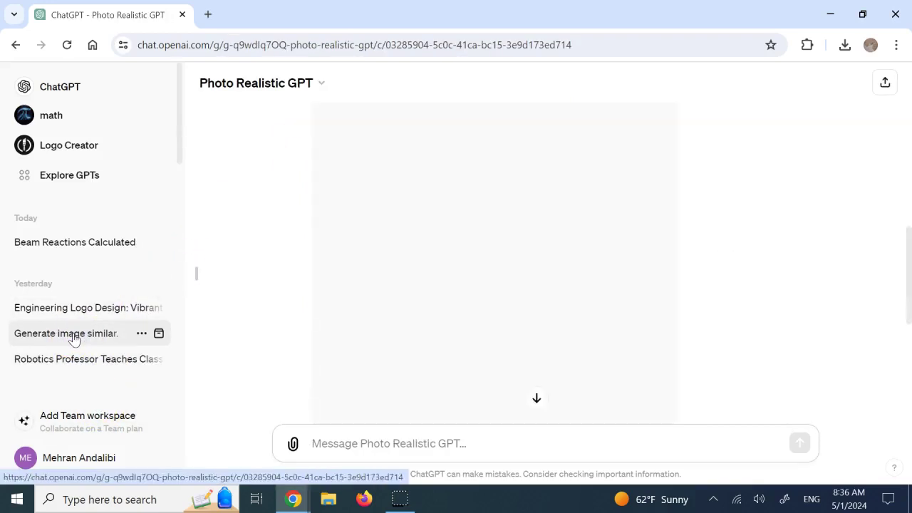
{"action": "left_click", "coordinate": [575, 320]}
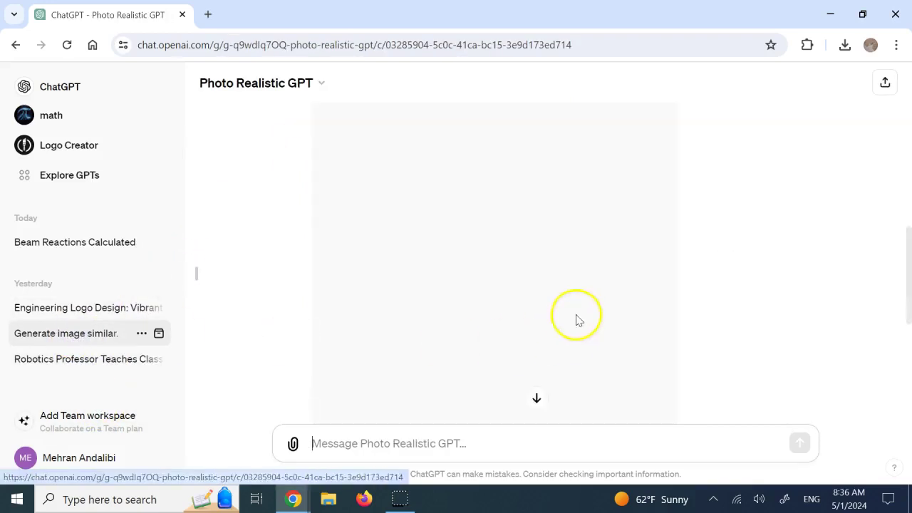
Step: Browse the trending GPTs on the Explore GPTs page
{"action": "left_click", "coordinate": [93, 181]}
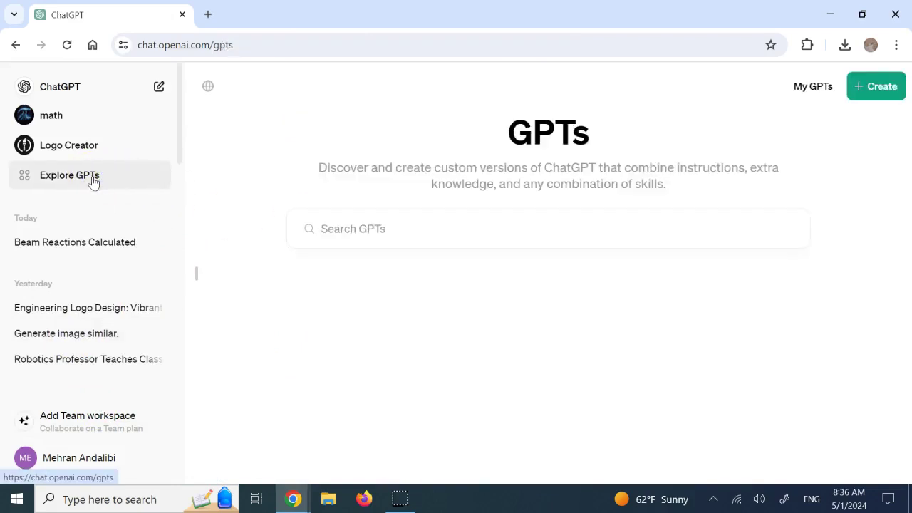
{"action": "scroll", "coordinate": [717, 296], "scroll_direction": "down", "scroll_amount": 2}
{"action": "scroll", "coordinate": [718, 295], "scroll_direction": "down", "scroll_amount": 6}
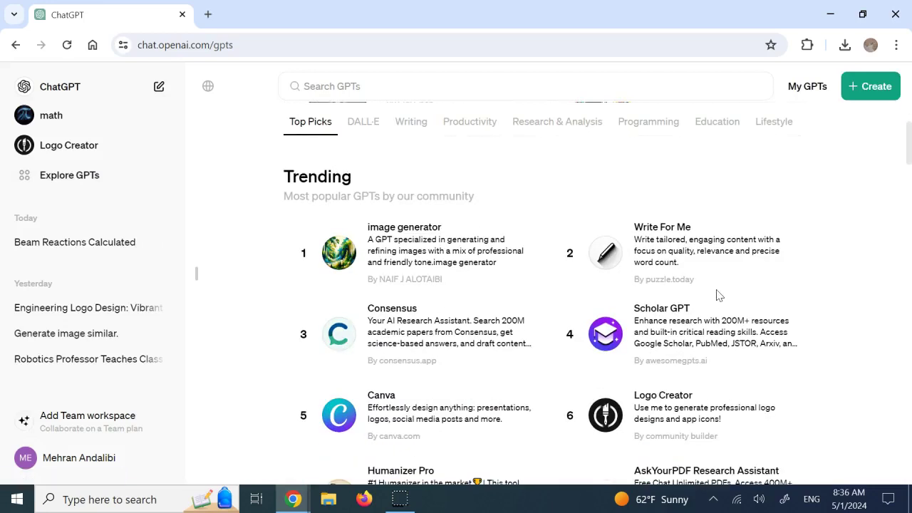
{"action": "scroll", "coordinate": [717, 295], "scroll_direction": "down", "scroll_amount": 3}
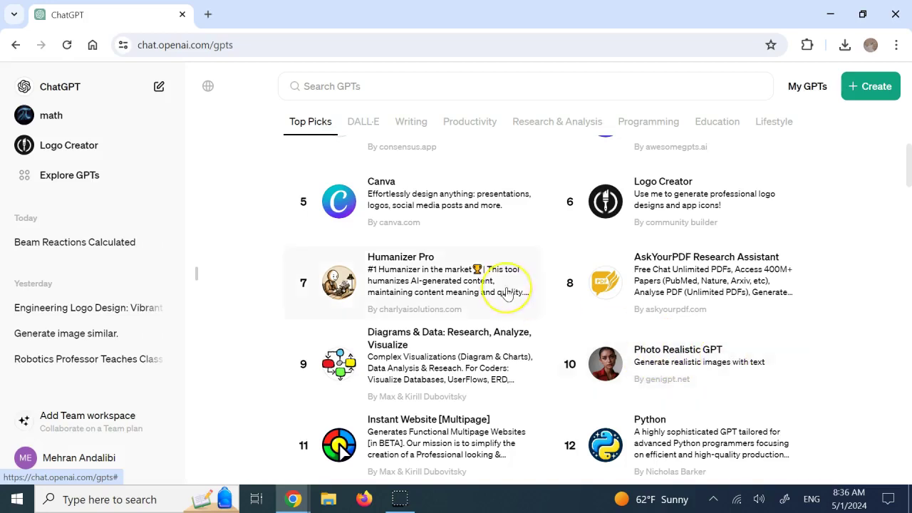
{"action": "scroll", "coordinate": [506, 289], "scroll_direction": "up", "scroll_amount": 2}
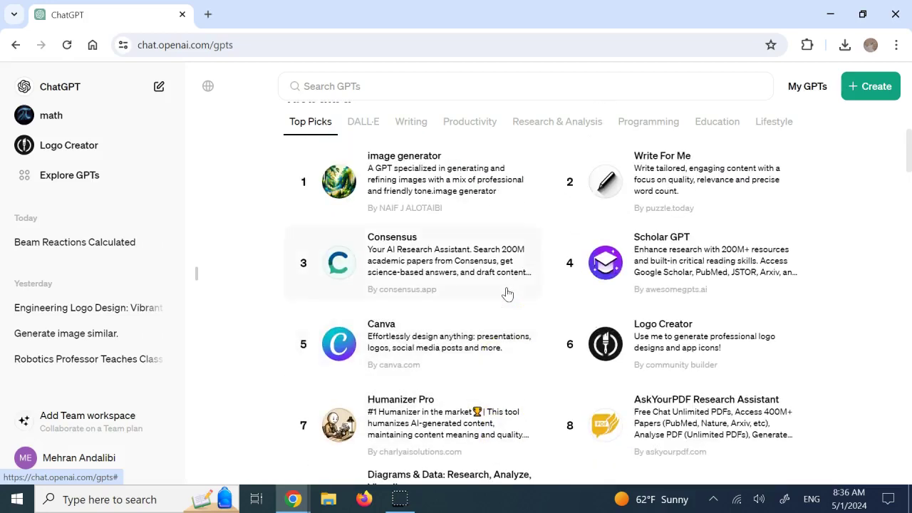
{"action": "scroll", "coordinate": [507, 293], "scroll_direction": "up", "scroll_amount": 1}
{"action": "left_click", "coordinate": [383, 258]}
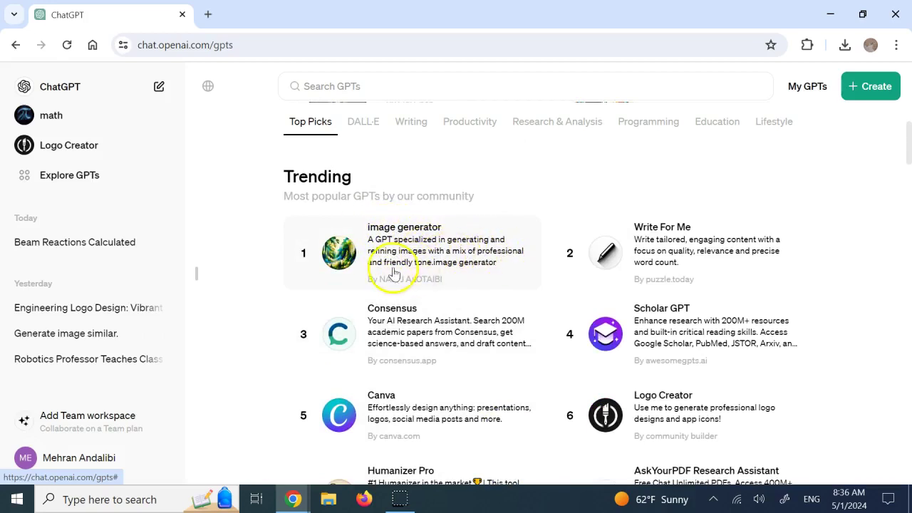
Step: Inspect the image generator and Photo Realistic GPT details, then return to 'Generate image similar.'
{"action": "left_click", "coordinate": [412, 254]}
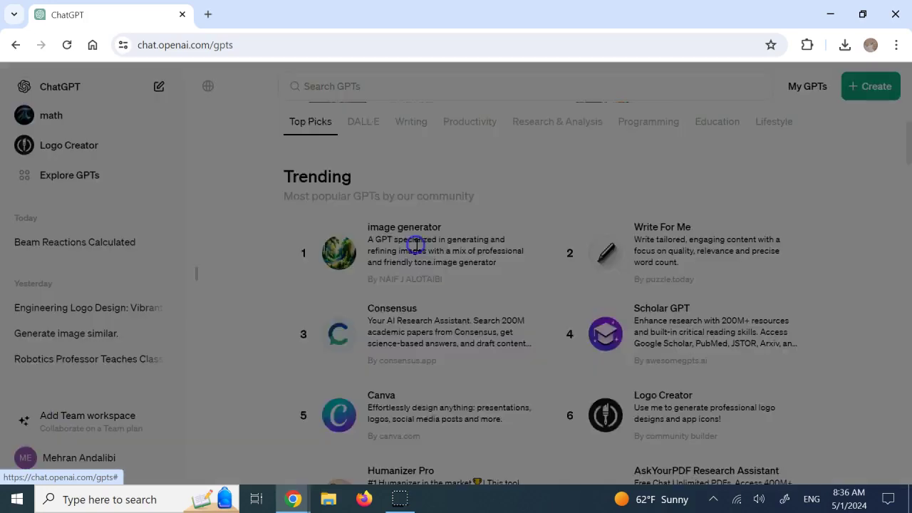
{"action": "scroll", "coordinate": [468, 260], "scroll_direction": "down", "scroll_amount": 3}
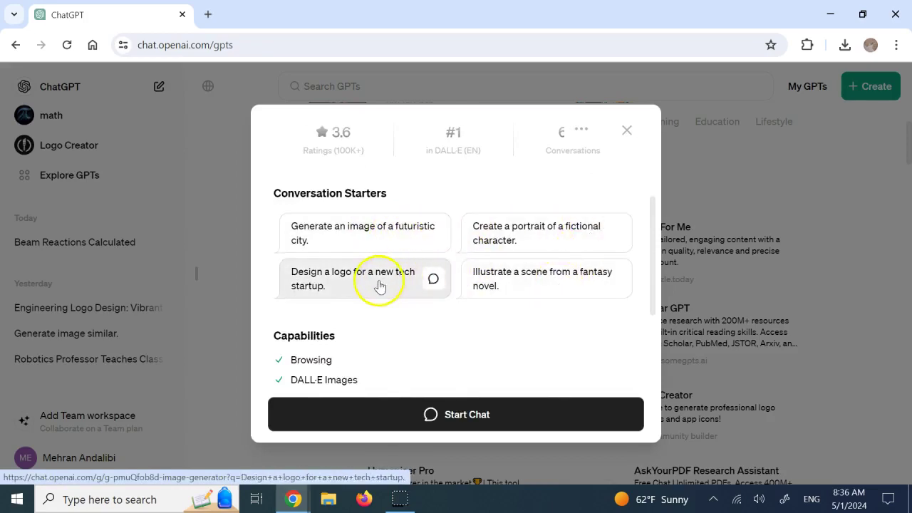
{"action": "left_click", "coordinate": [764, 189]}
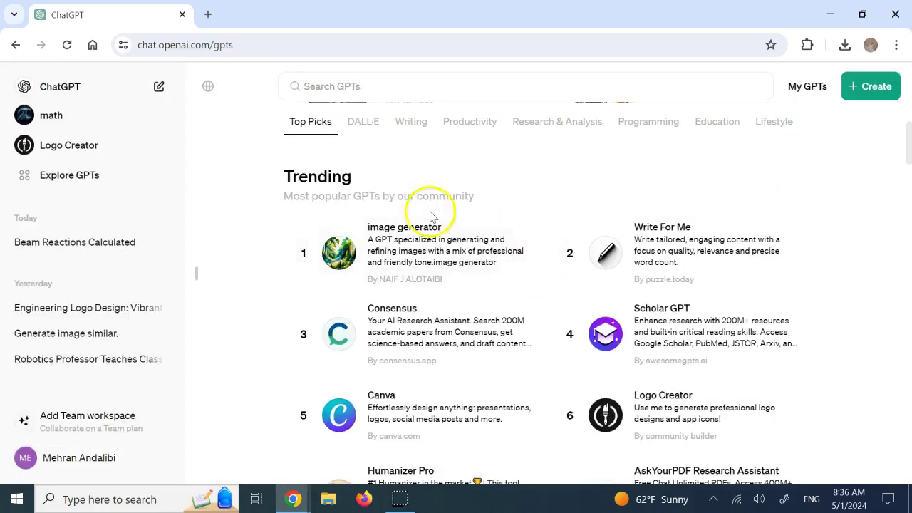
{"action": "scroll", "coordinate": [708, 313], "scroll_direction": "down", "scroll_amount": 5}
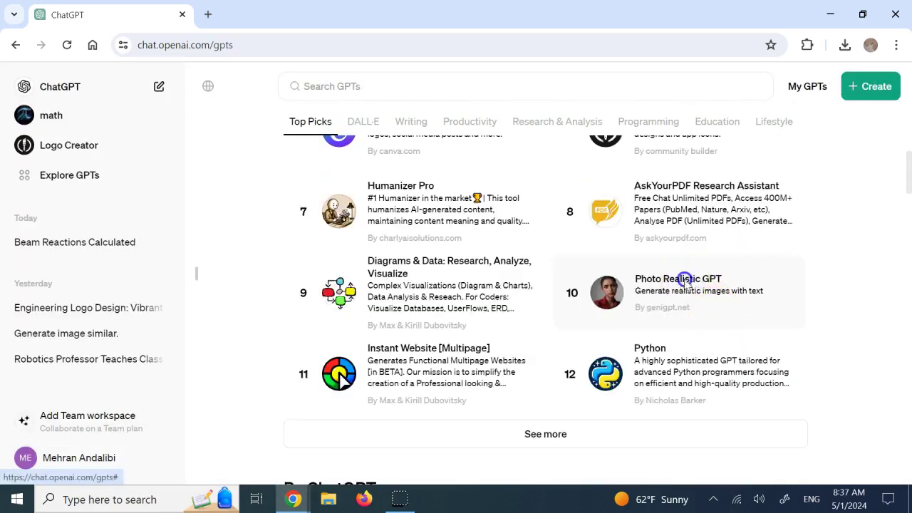
{"action": "left_click", "coordinate": [690, 282]}
{"action": "scroll", "coordinate": [608, 285], "scroll_direction": "down", "scroll_amount": 3}
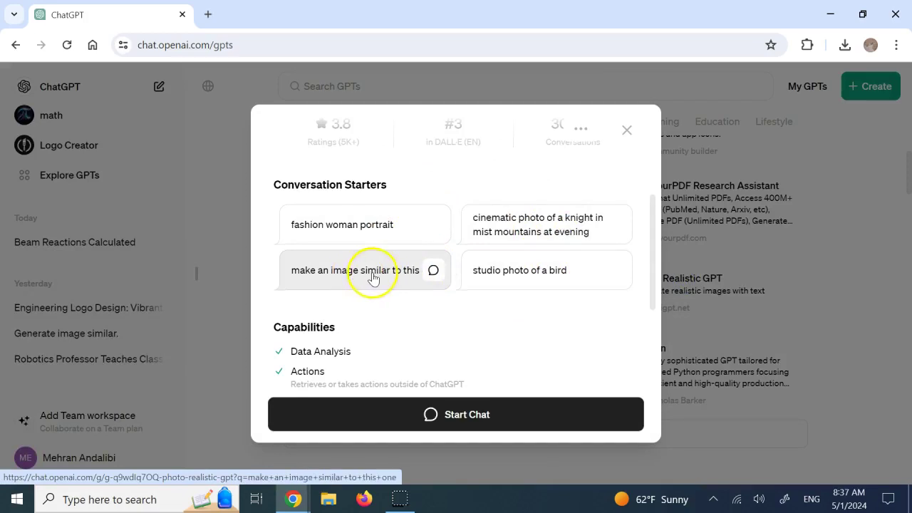
{"action": "left_click", "coordinate": [627, 129]}
{"action": "left_click", "coordinate": [107, 333]}
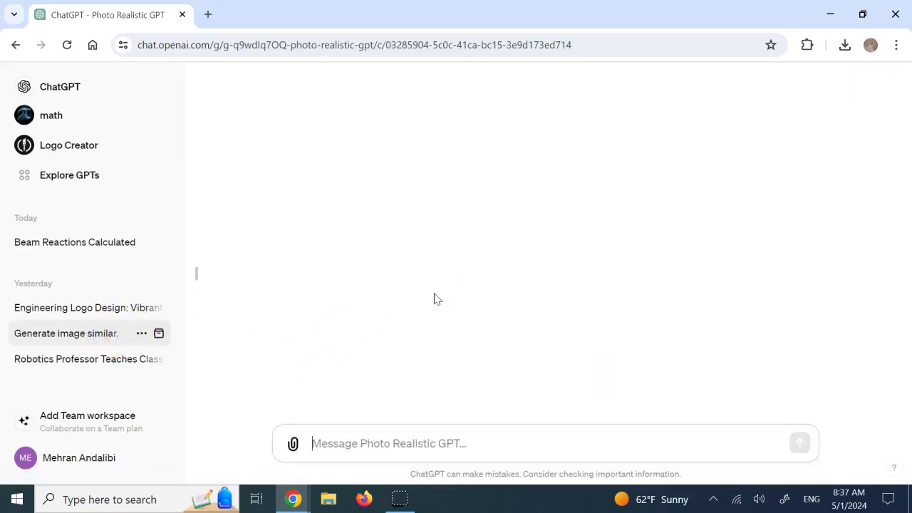
Step: Keep the 'Generate image similar.' chat title unchanged and scroll to the Photo Realistic reply
{"action": "double_click", "coordinate": [72, 335]}
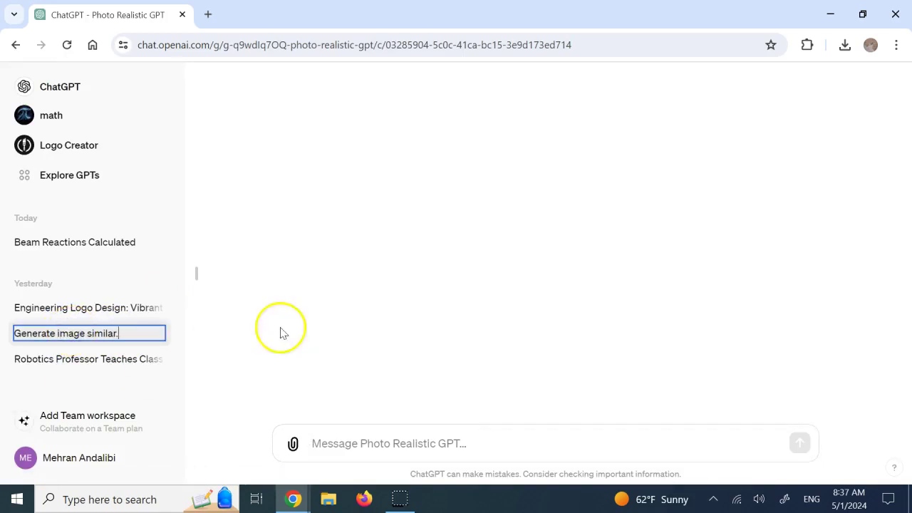
{"action": "left_click", "coordinate": [489, 264]}
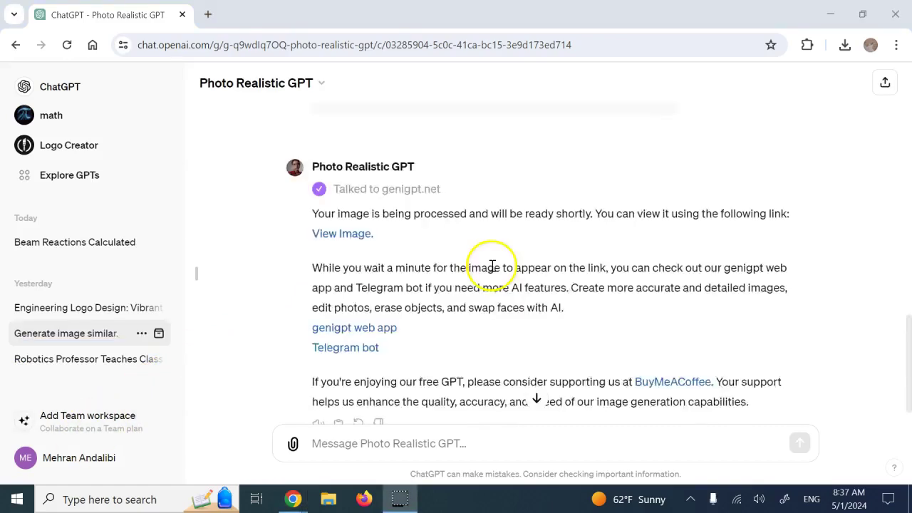
{"action": "scroll", "coordinate": [491, 263], "scroll_direction": "up", "scroll_amount": 5}
{"action": "scroll", "coordinate": [396, 282], "scroll_direction": "down", "scroll_amount": 7}
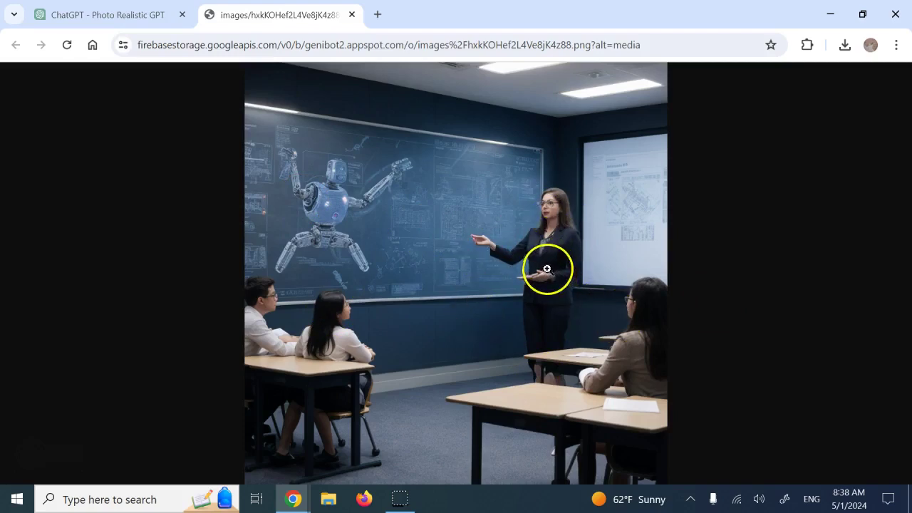
Step: Zoom the generated classroom image to full size, then fit it back to the window
{"action": "left_click", "coordinate": [546, 206]}
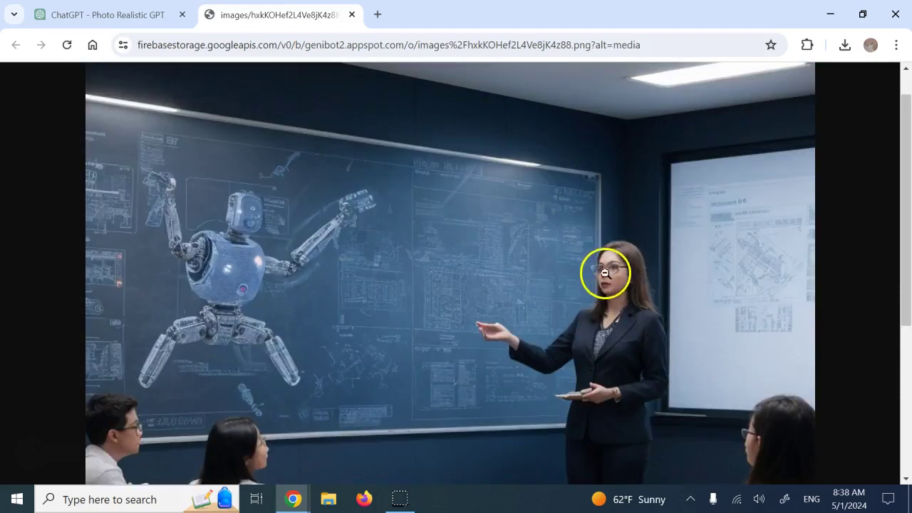
{"action": "left_click", "coordinate": [616, 288]}
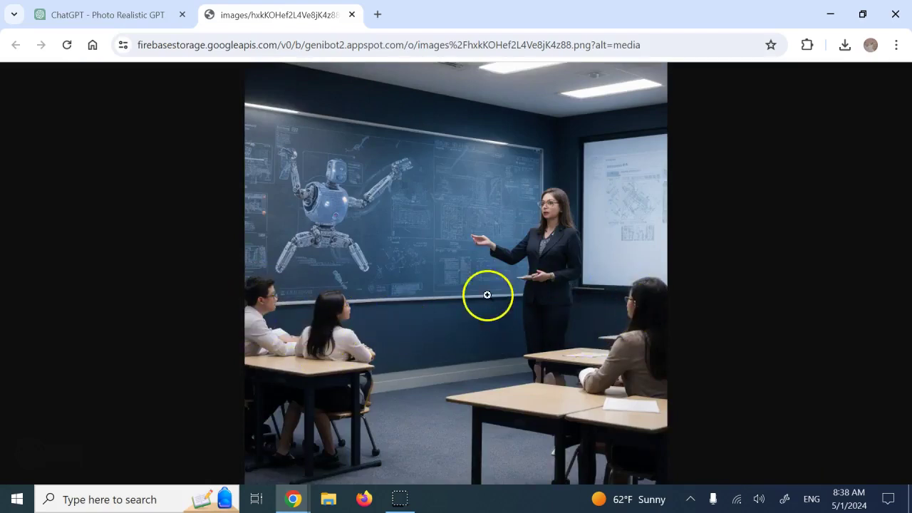
Step: Close the image tab, review the Robotics Professor Teaches Class images, then open Engineering Logo Design
{"action": "left_click", "coordinate": [351, 15]}
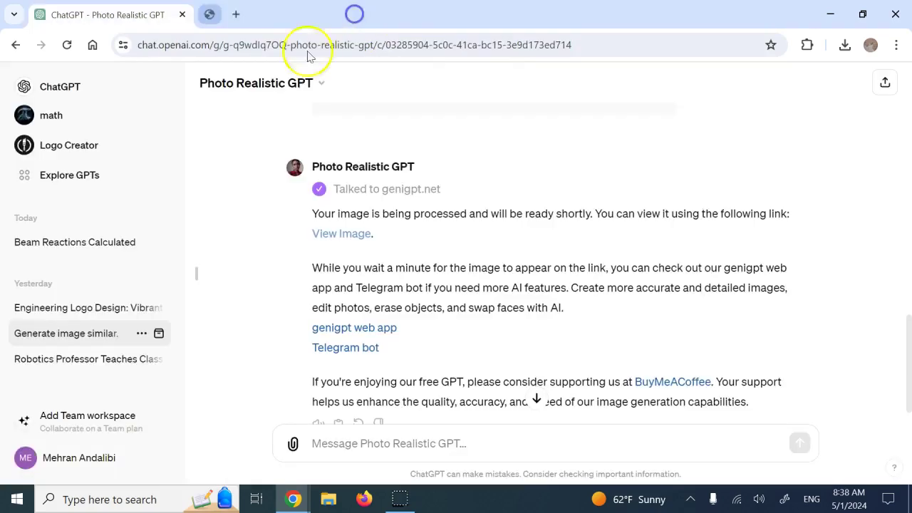
{"action": "left_click", "coordinate": [87, 357]}
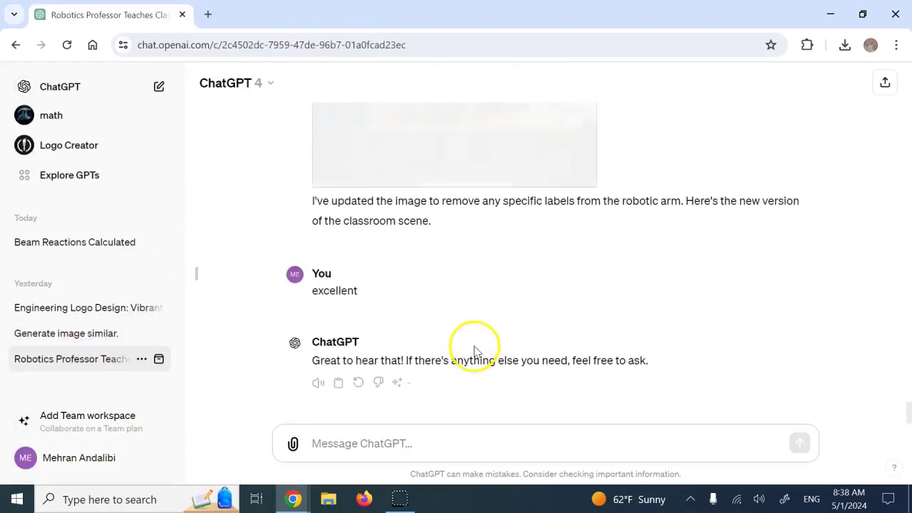
{"action": "scroll", "coordinate": [475, 350], "scroll_direction": "up", "scroll_amount": 2}
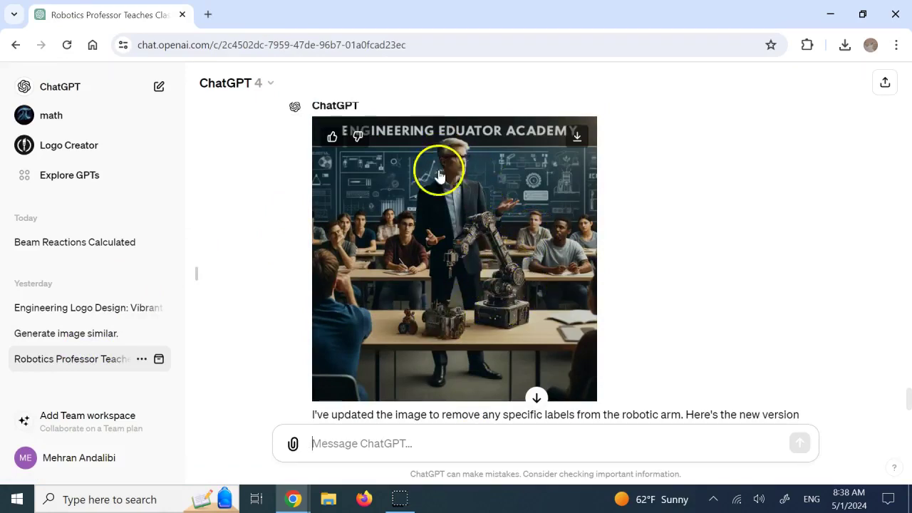
{"action": "scroll", "coordinate": [471, 184], "scroll_direction": "up", "scroll_amount": 1}
{"action": "scroll", "coordinate": [474, 184], "scroll_direction": "down", "scroll_amount": 15}
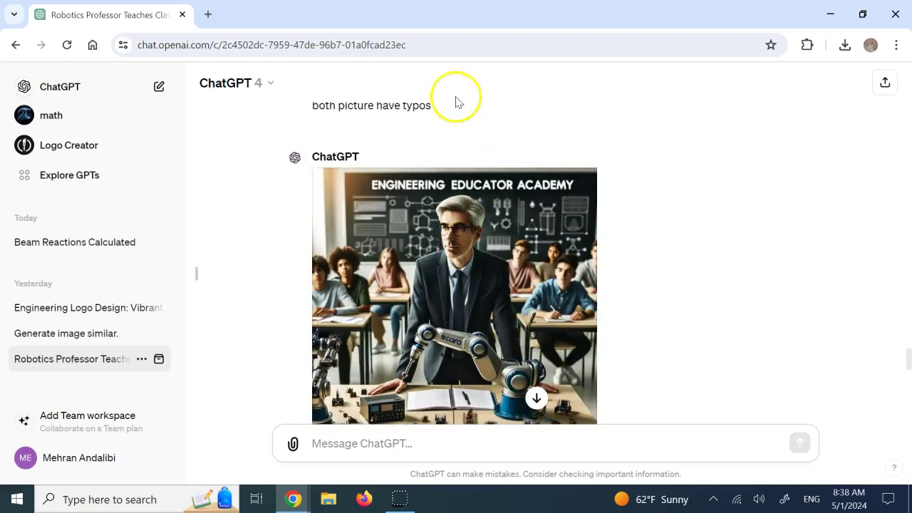
{"action": "scroll", "coordinate": [305, 285], "scroll_direction": "up", "scroll_amount": 5}
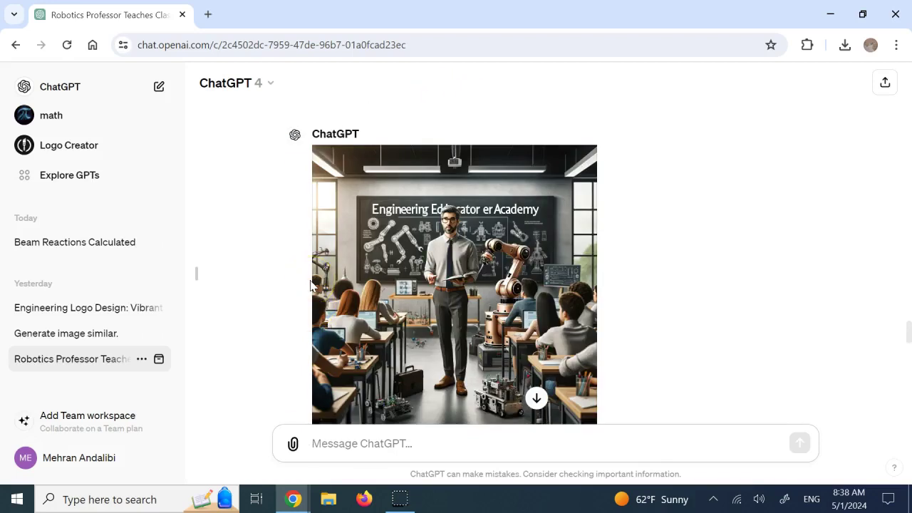
{"action": "left_click", "coordinate": [100, 308]}
Step: Move the YouTube channel page into this Chrome window as a tab and return to Logo Creator
{"action": "scroll", "coordinate": [647, 263], "scroll_direction": "up", "scroll_amount": 5}
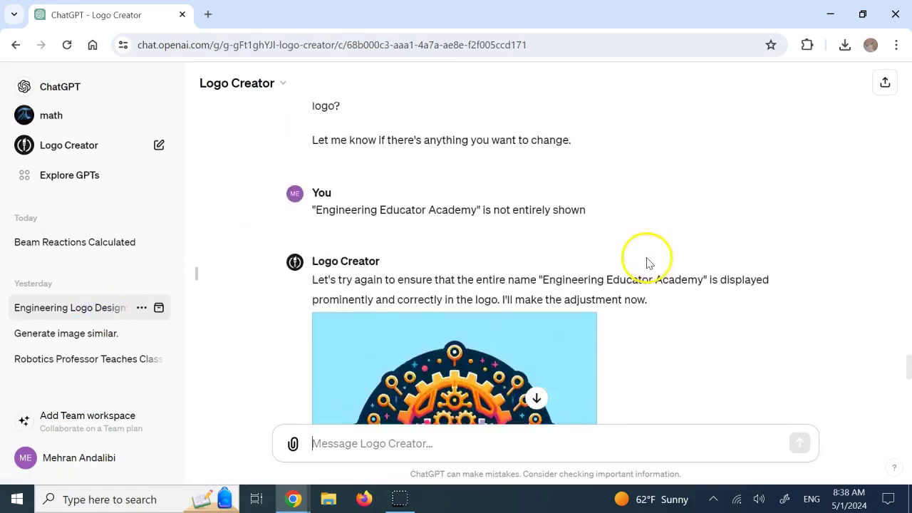
{"action": "scroll", "coordinate": [647, 263], "scroll_direction": "up", "scroll_amount": 15}
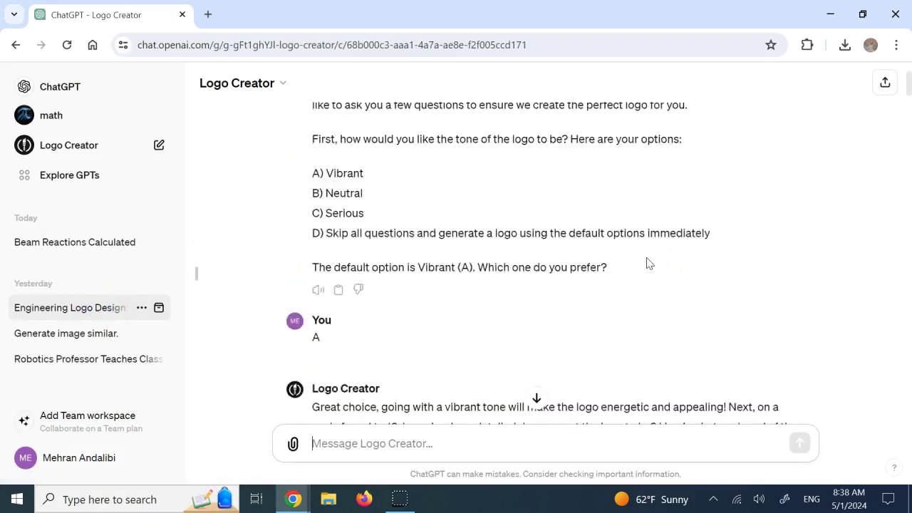
{"action": "scroll", "coordinate": [648, 263], "scroll_direction": "up", "scroll_amount": 2}
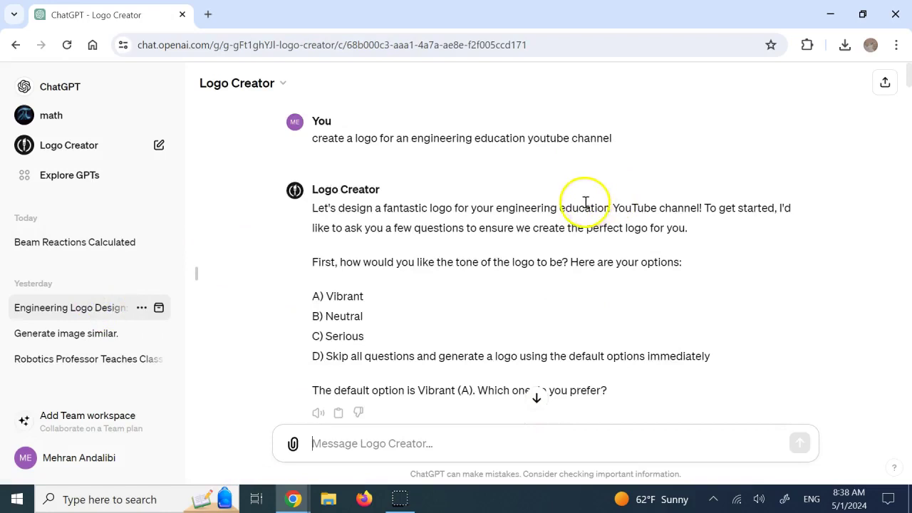
{"action": "scroll", "coordinate": [584, 203], "scroll_direction": "down", "scroll_amount": 2}
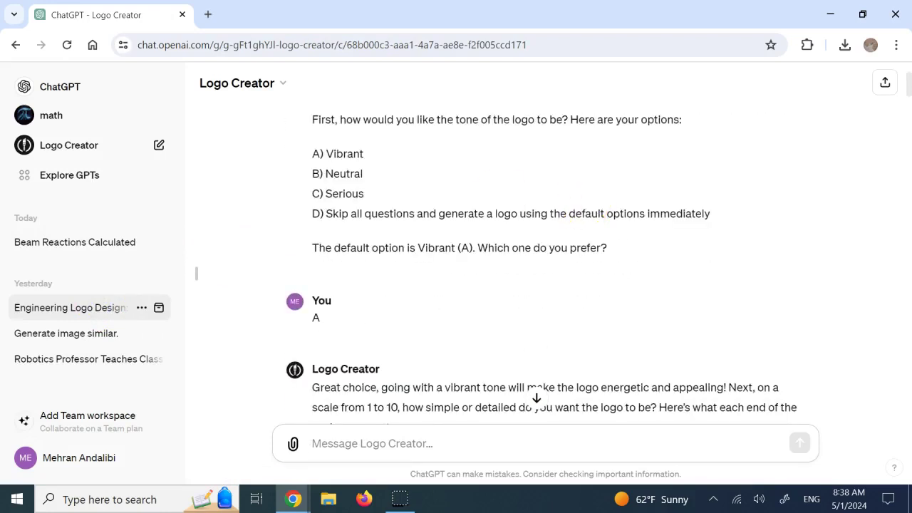
{"action": "left_click_drag", "start_coordinate": [783, 85], "coordinate": [609, 14]}
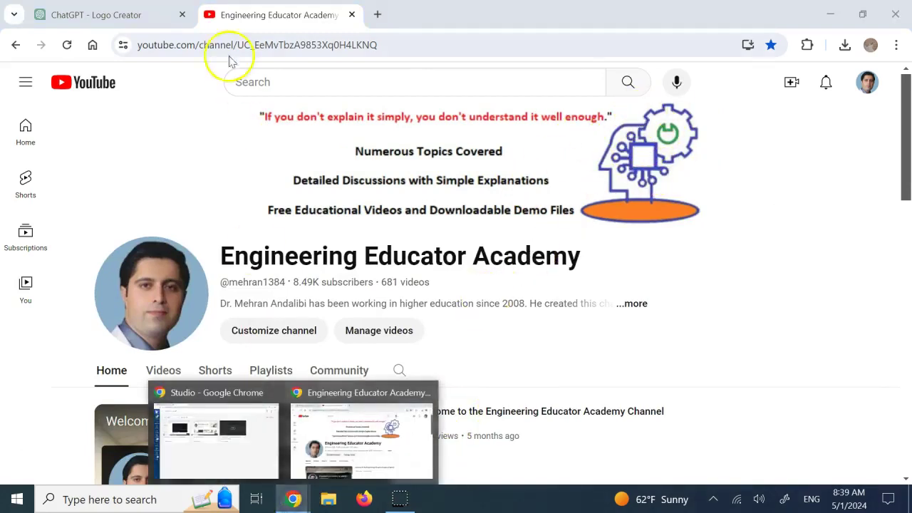
{"action": "left_click", "coordinate": [99, 7]}
Step: Scroll to the first logo, highlighting 'complex' and the Blue and gray palette option
{"action": "scroll", "coordinate": [459, 276], "scroll_direction": "up", "scroll_amount": 2}
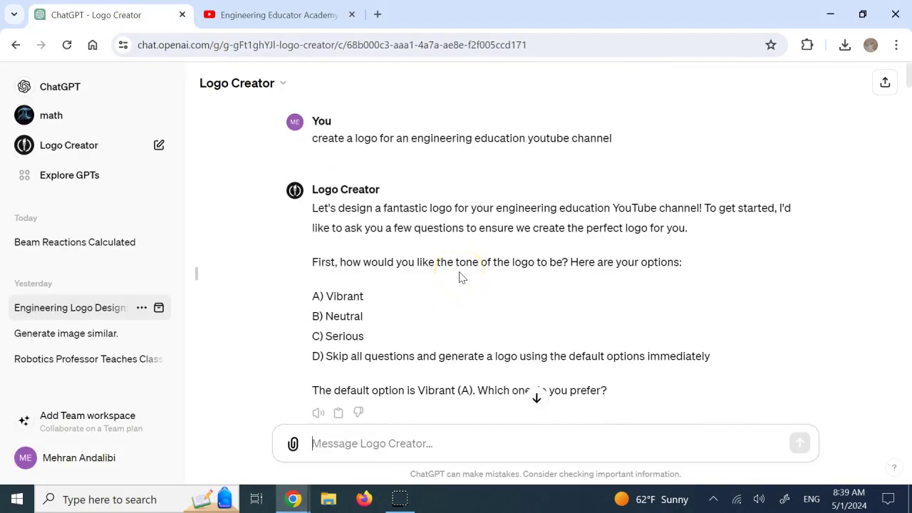
{"action": "scroll", "coordinate": [460, 276], "scroll_direction": "down", "scroll_amount": 1}
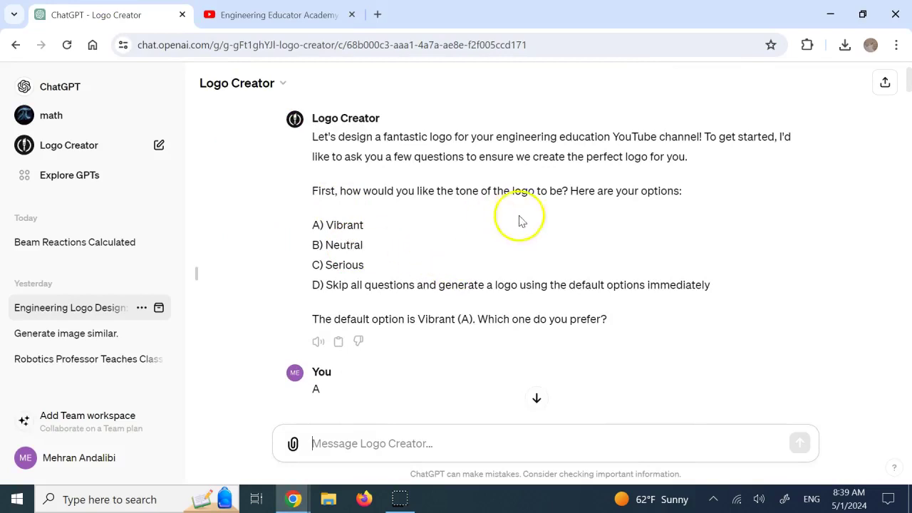
{"action": "scroll", "coordinate": [443, 244], "scroll_direction": "down", "scroll_amount": 3}
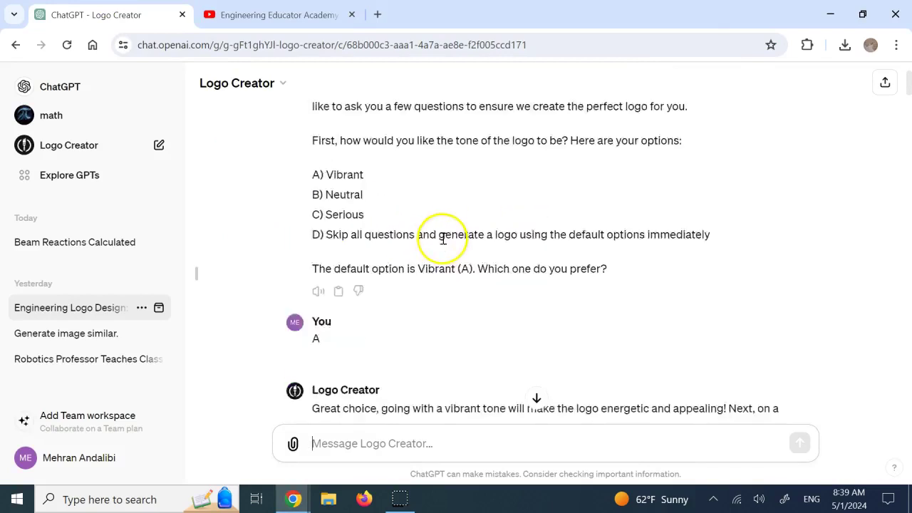
{"action": "scroll", "coordinate": [443, 238], "scroll_direction": "down", "scroll_amount": 1}
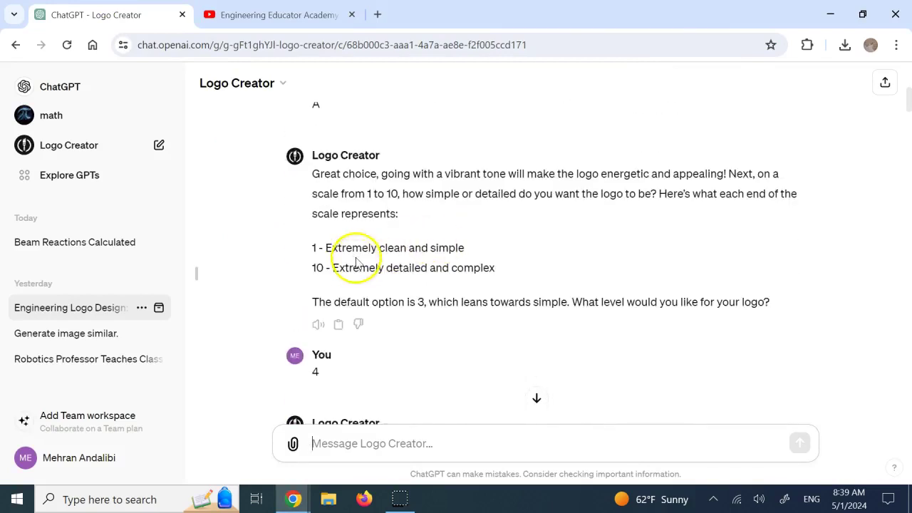
{"action": "left_click", "coordinate": [377, 250]}
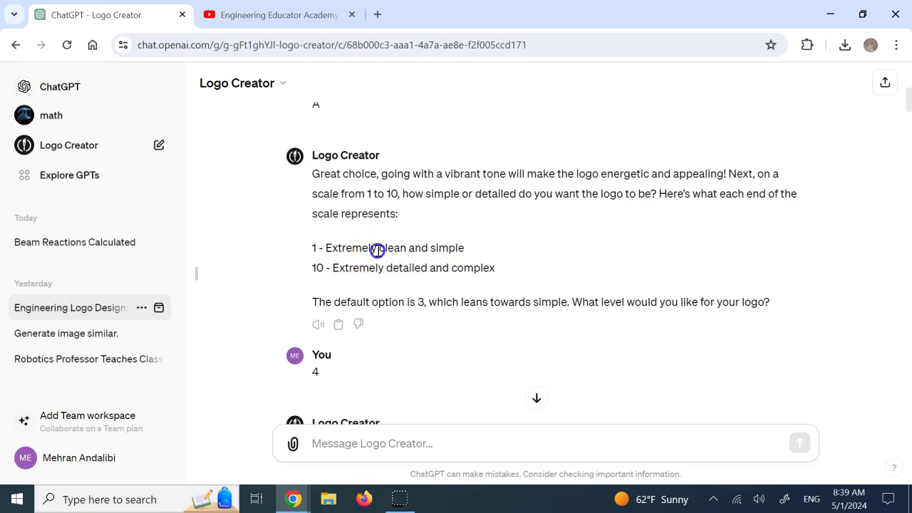
{"action": "double_click", "coordinate": [450, 268]}
{"action": "scroll", "coordinate": [452, 271], "scroll_direction": "down", "scroll_amount": 4}
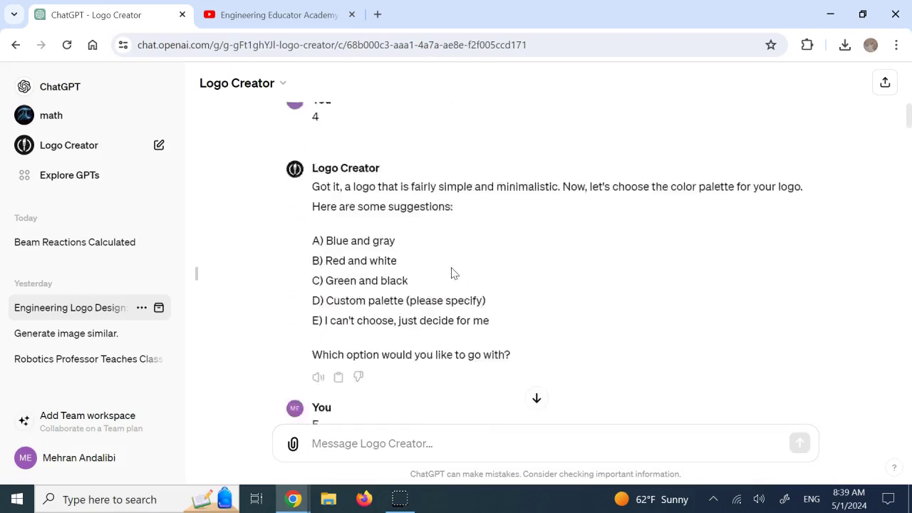
{"action": "triple_click", "coordinate": [374, 213]}
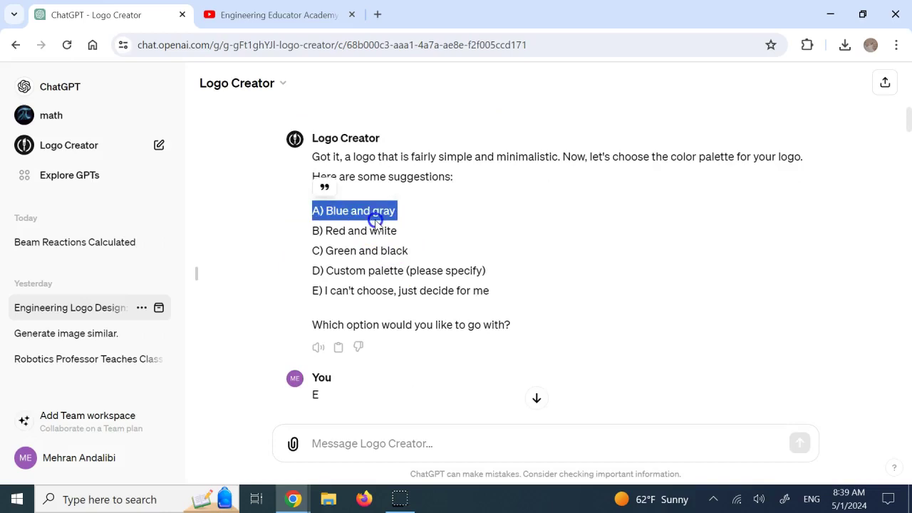
{"action": "left_click", "coordinate": [407, 271]}
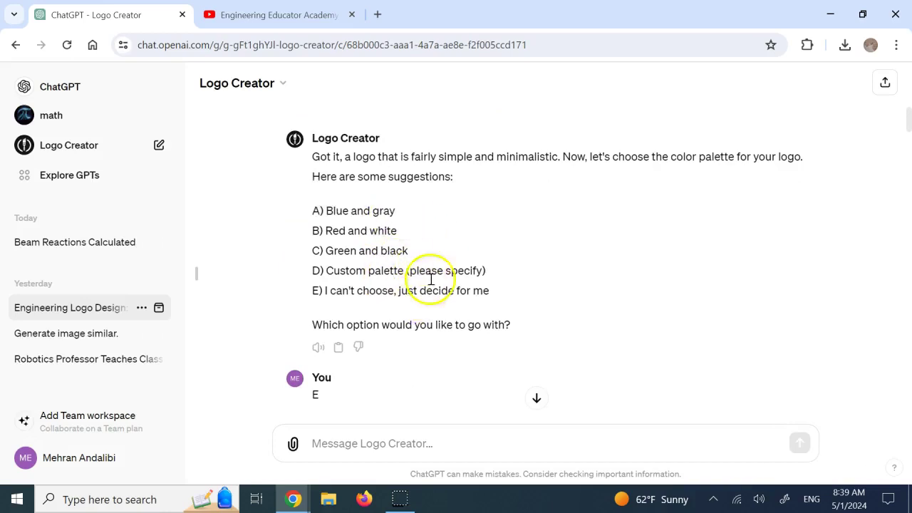
{"action": "scroll", "coordinate": [431, 278], "scroll_direction": "down", "scroll_amount": 4}
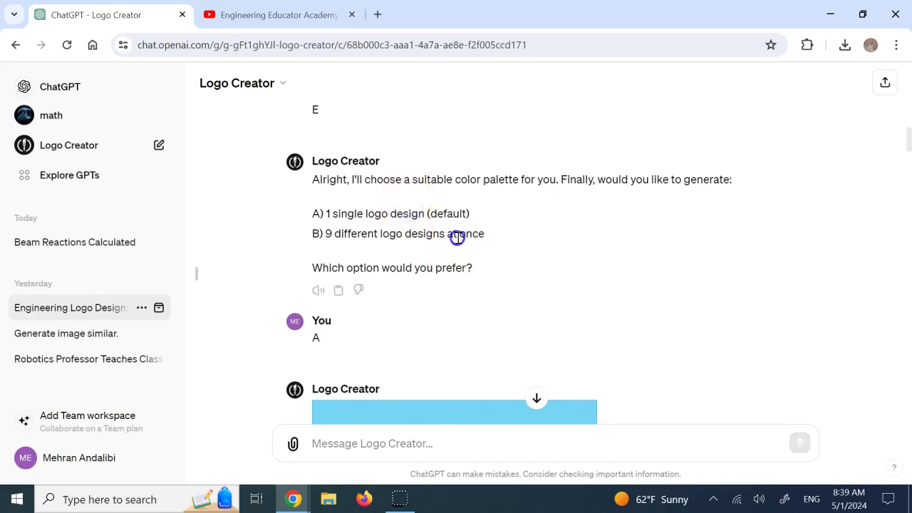
{"action": "scroll", "coordinate": [458, 237], "scroll_direction": "down", "scroll_amount": 4}
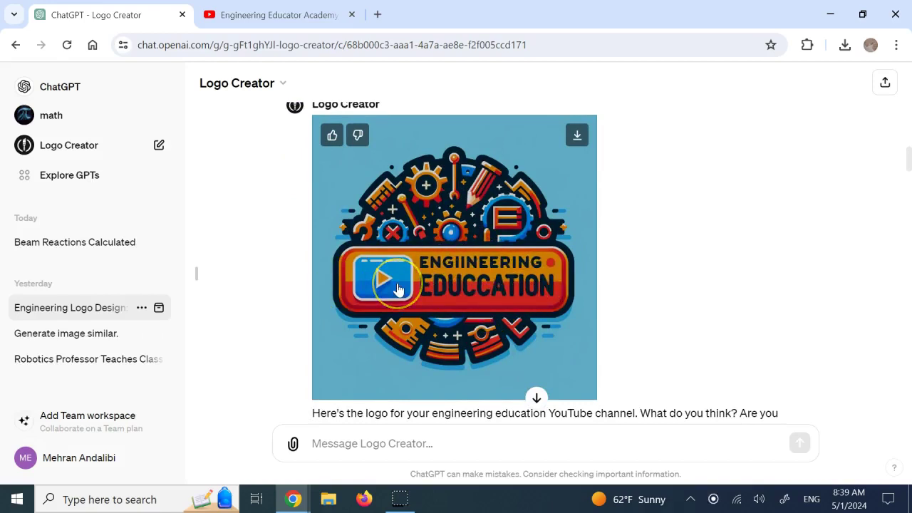
{"action": "scroll", "coordinate": [399, 289], "scroll_direction": "down", "scroll_amount": 4}
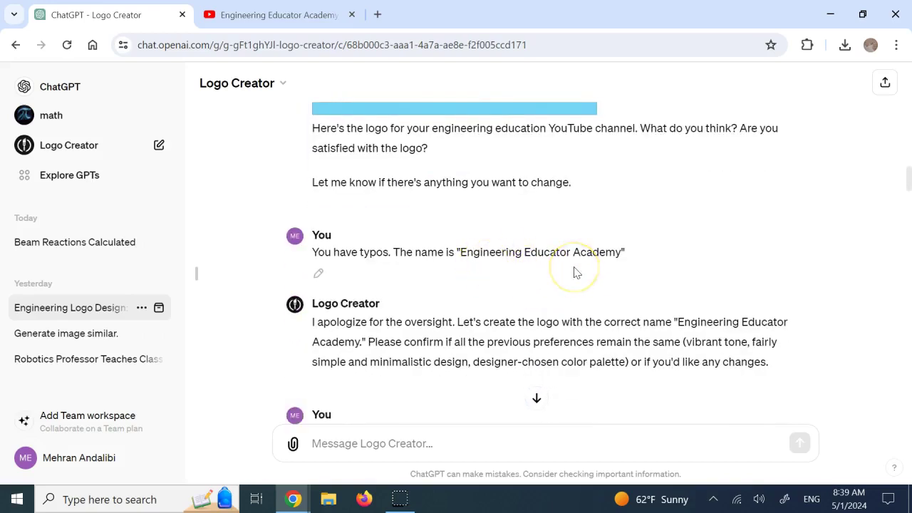
{"action": "scroll", "coordinate": [576, 273], "scroll_direction": "down", "scroll_amount": 5}
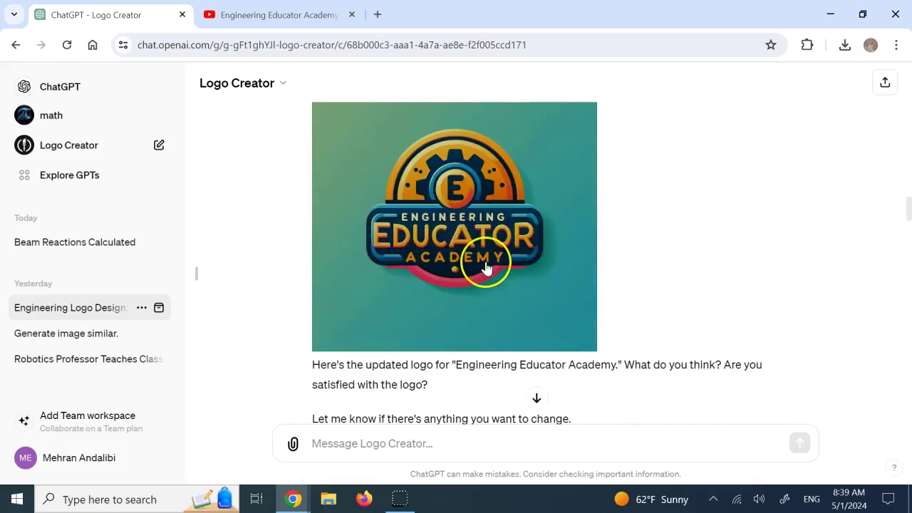
{"action": "scroll", "coordinate": [486, 267], "scroll_direction": "up", "scroll_amount": 2}
{"action": "scroll", "coordinate": [486, 267], "scroll_direction": "down", "scroll_amount": 4}
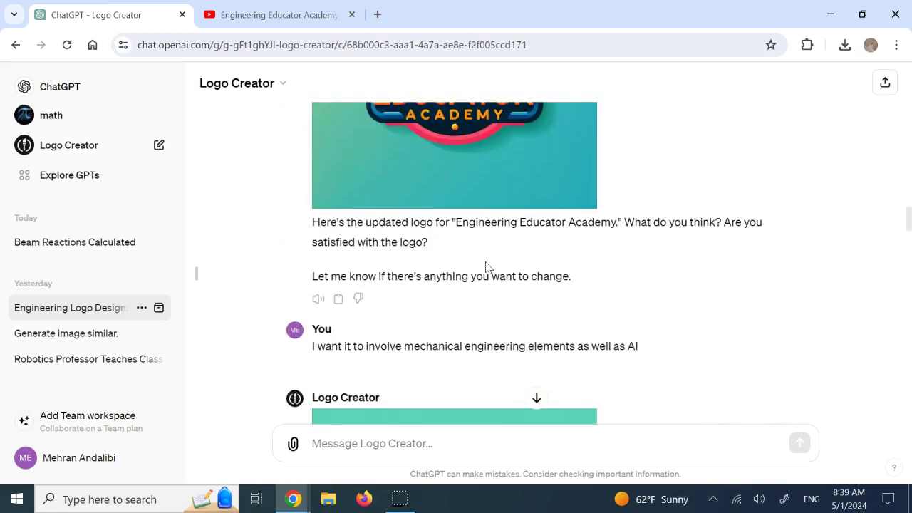
{"action": "scroll", "coordinate": [486, 267], "scroll_direction": "down", "scroll_amount": 1}
{"action": "left_click", "coordinate": [468, 278]}
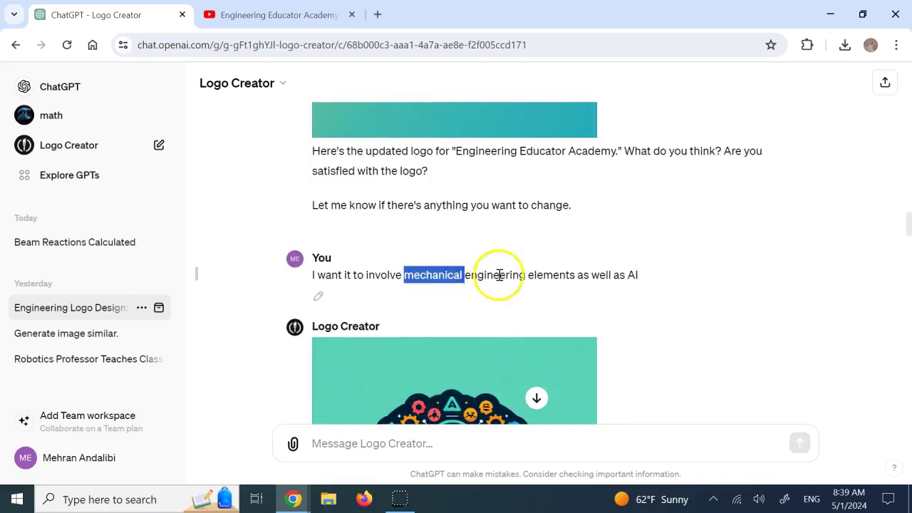
{"action": "double_click", "coordinate": [498, 275]}
{"action": "left_click", "coordinate": [626, 276]}
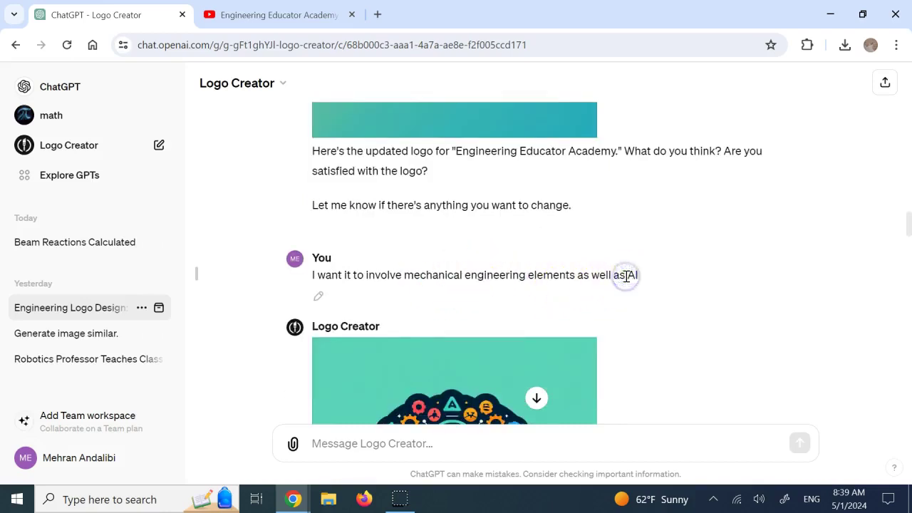
{"action": "scroll", "coordinate": [625, 277], "scroll_direction": "down", "scroll_amount": 3}
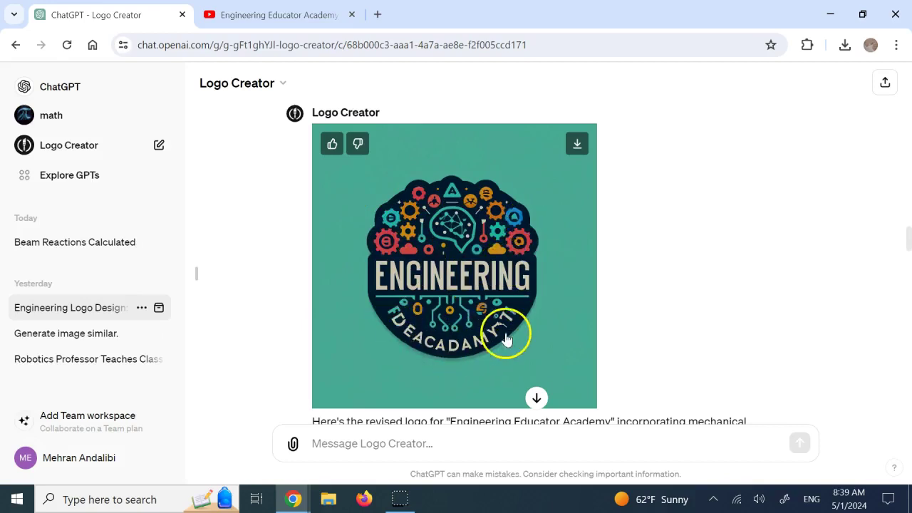
{"action": "scroll", "coordinate": [399, 310], "scroll_direction": "down", "scroll_amount": 3}
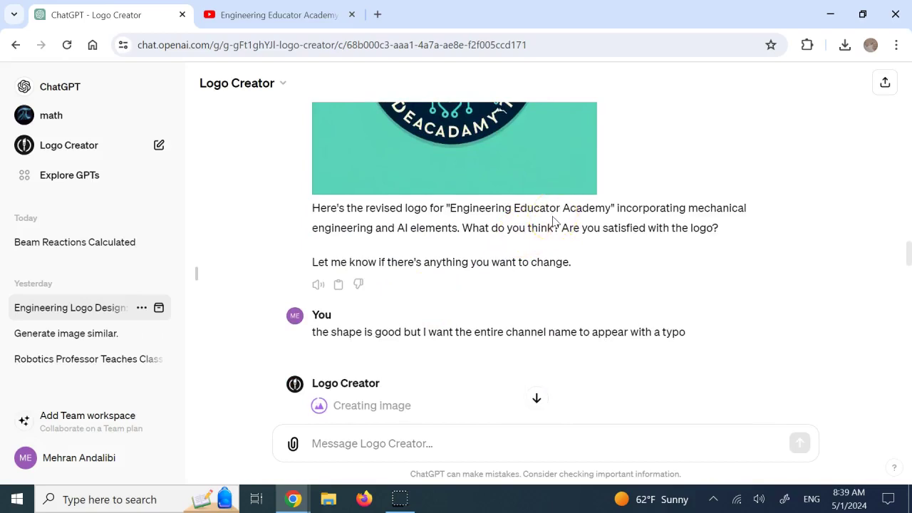
{"action": "scroll", "coordinate": [554, 221], "scroll_direction": "down", "scroll_amount": 1}
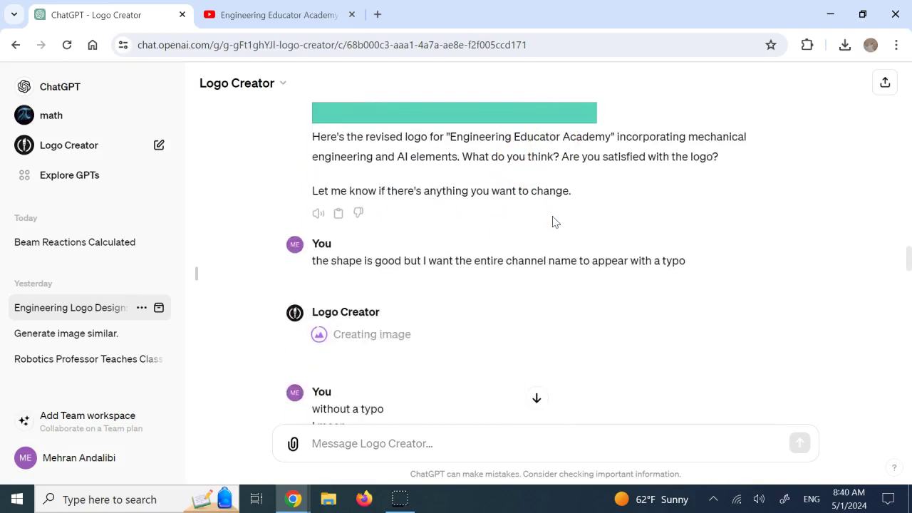
{"action": "scroll", "coordinate": [555, 221], "scroll_direction": "down", "scroll_amount": 2}
{"action": "left_click", "coordinate": [572, 209]}
{"action": "scroll", "coordinate": [572, 205], "scroll_direction": "down", "scroll_amount": 2}
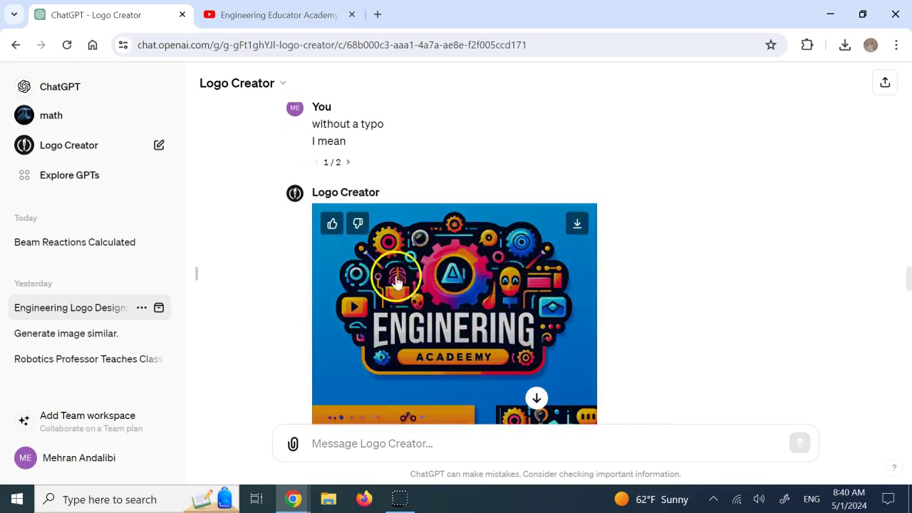
{"action": "scroll", "coordinate": [512, 269], "scroll_direction": "down", "scroll_amount": 1}
{"action": "scroll", "coordinate": [510, 275], "scroll_direction": "down", "scroll_amount": 1}
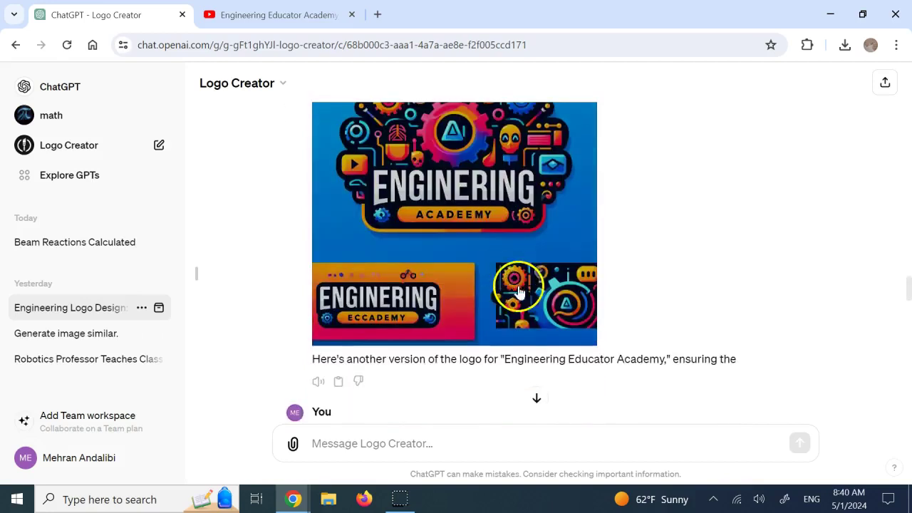
{"action": "scroll", "coordinate": [494, 220], "scroll_direction": "down", "scroll_amount": 2}
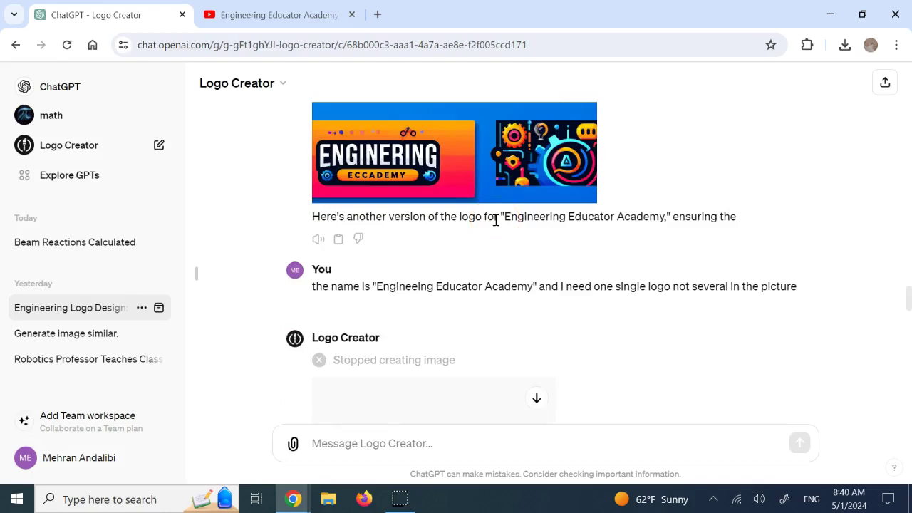
{"action": "scroll", "coordinate": [495, 219], "scroll_direction": "down", "scroll_amount": 4}
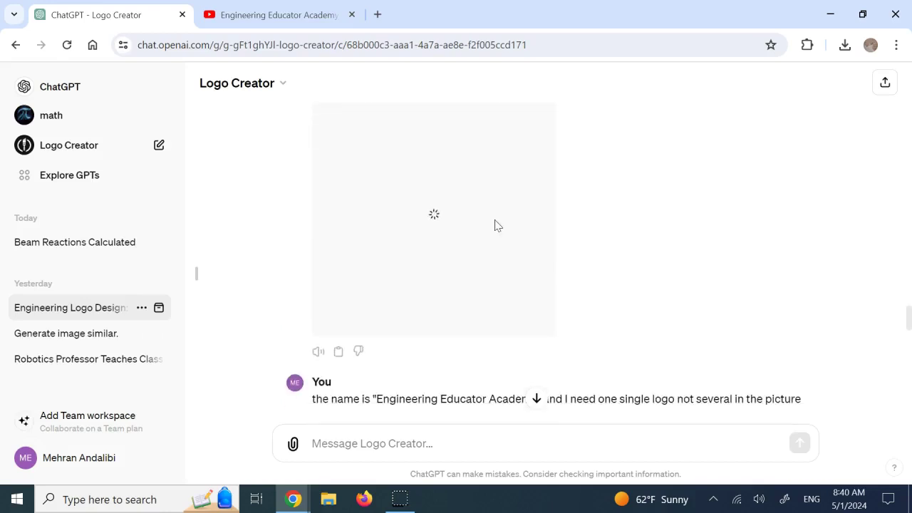
{"action": "scroll", "coordinate": [497, 225], "scroll_direction": "down", "scroll_amount": 4}
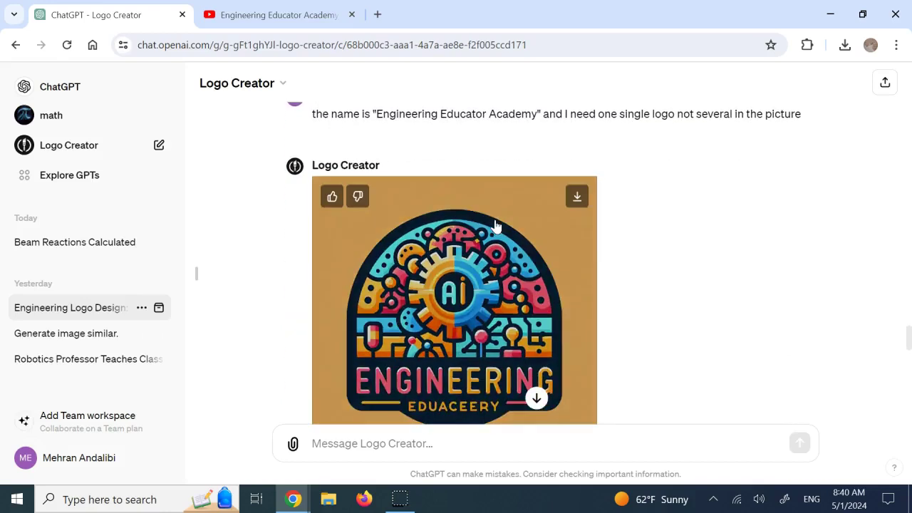
{"action": "scroll", "coordinate": [497, 225], "scroll_direction": "down", "scroll_amount": 1}
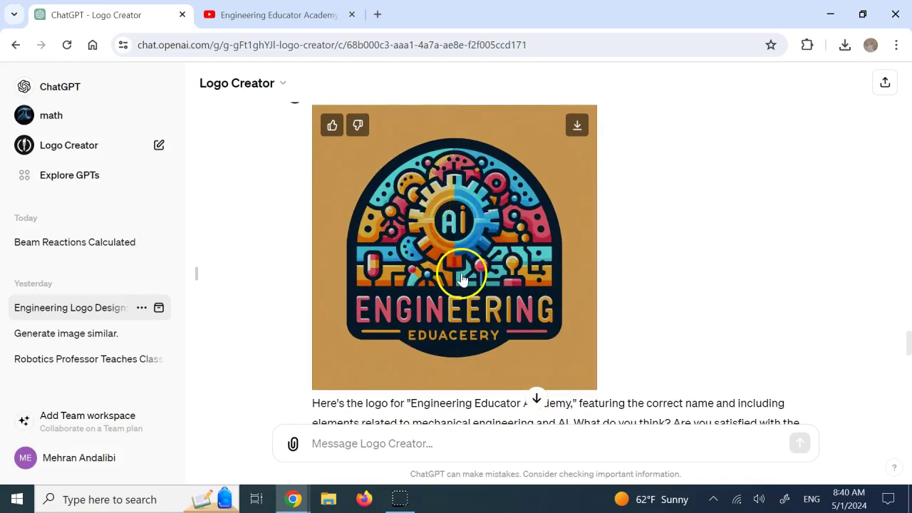
{"action": "scroll", "coordinate": [463, 278], "scroll_direction": "down", "scroll_amount": 8}
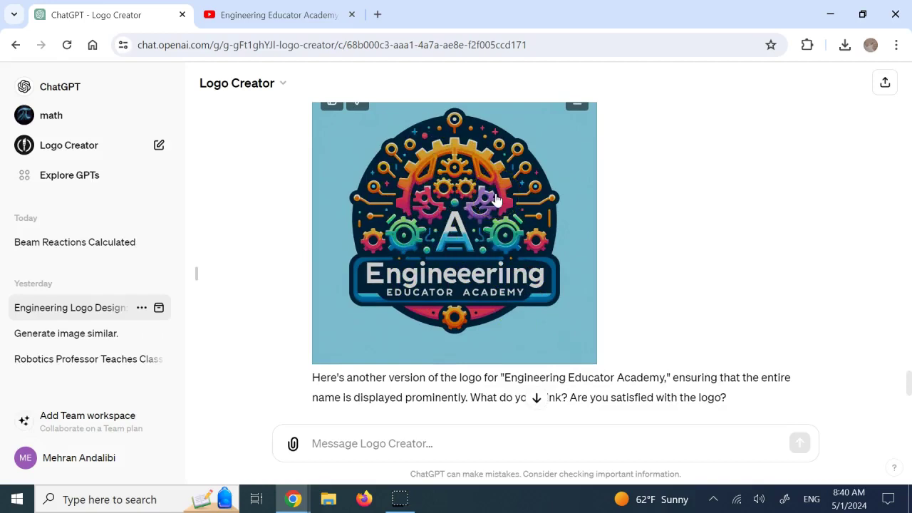
{"action": "scroll", "coordinate": [497, 199], "scroll_direction": "down", "scroll_amount": 2}
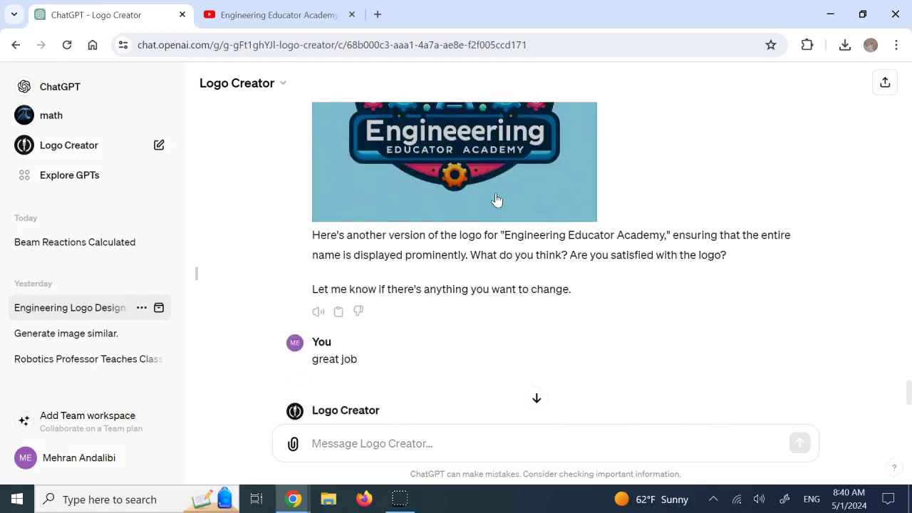
{"action": "scroll", "coordinate": [496, 200], "scroll_direction": "down", "scroll_amount": 1}
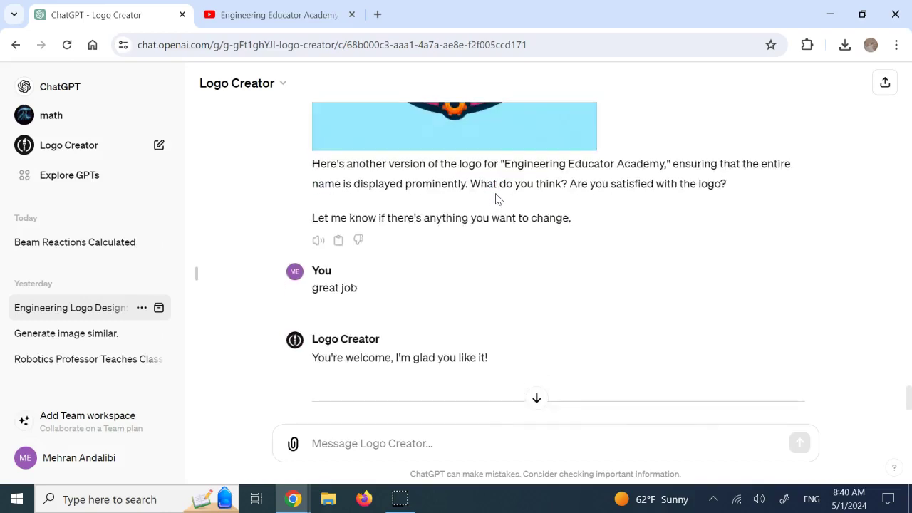
{"action": "scroll", "coordinate": [496, 199], "scroll_direction": "up", "scroll_amount": 1}
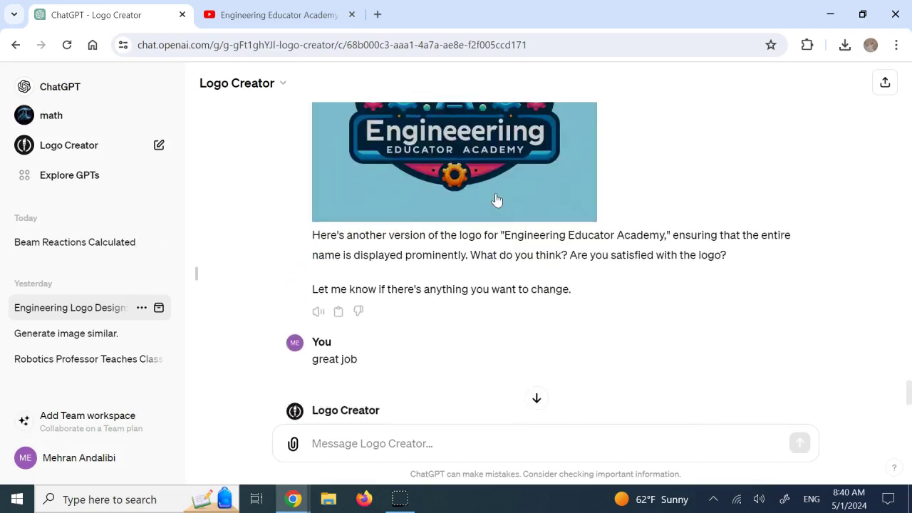
{"action": "scroll", "coordinate": [497, 200], "scroll_direction": "up", "scroll_amount": 2}
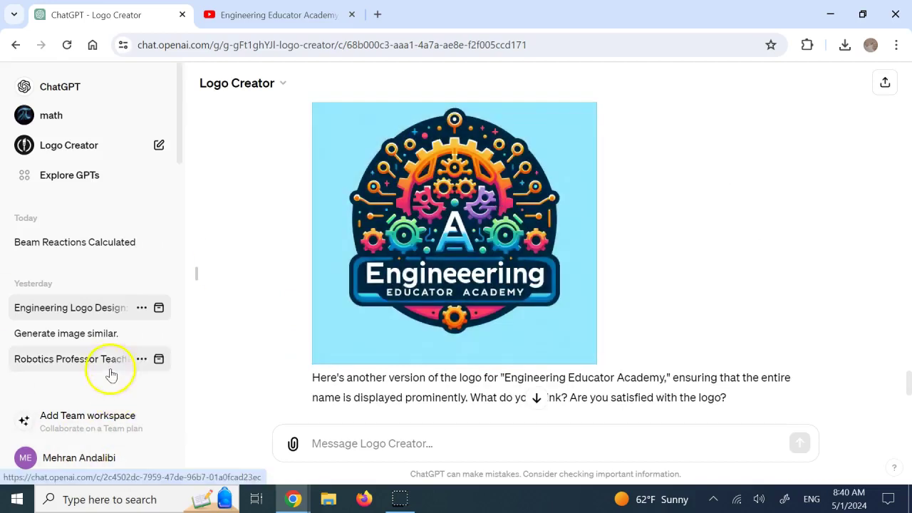
{"action": "scroll", "coordinate": [637, 237], "scroll_direction": "up", "scroll_amount": 10}
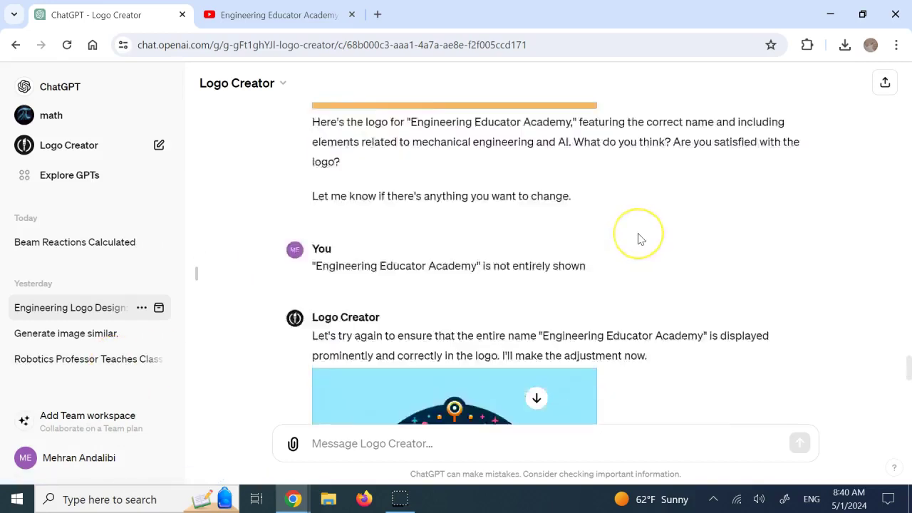
{"action": "left_click_drag", "start_coordinate": [908, 310], "coordinate": [885, 81]}
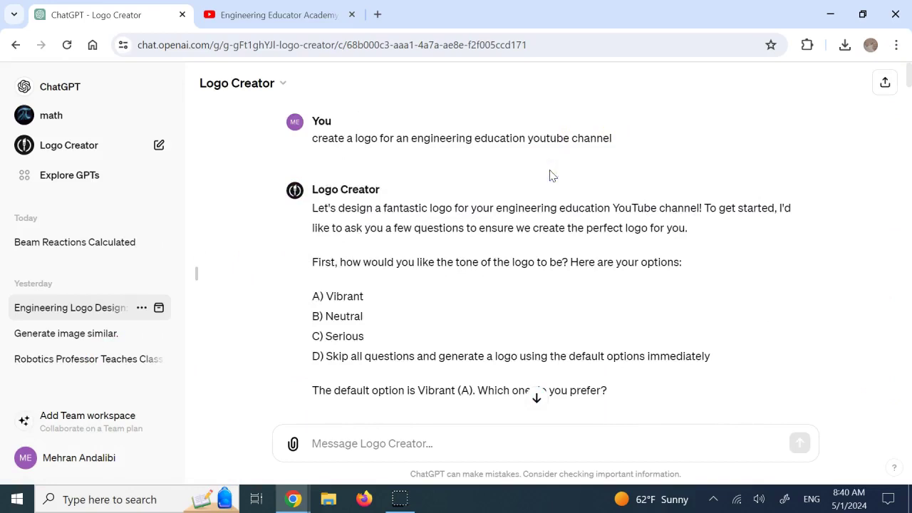
Step: Open the 'Beam Reactions Calculated' chat and scroll down to the beam solution
{"action": "left_click", "coordinate": [67, 245]}
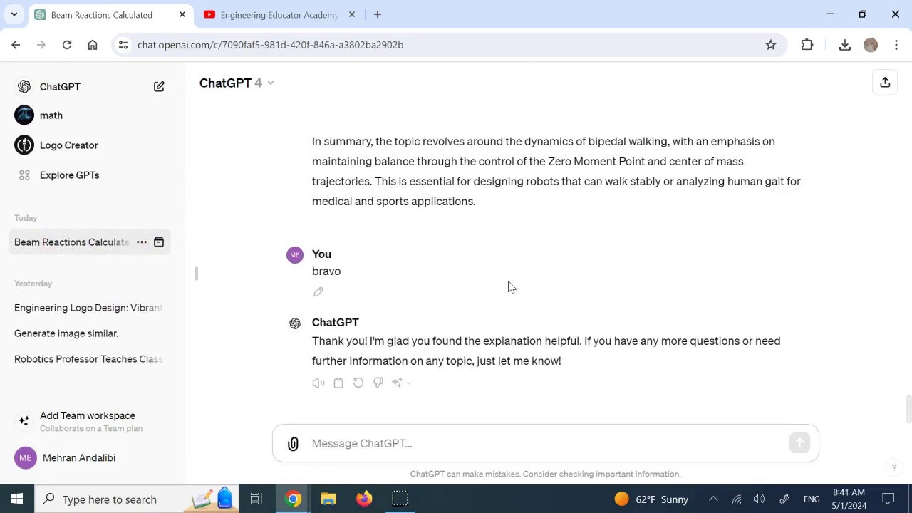
{"action": "scroll", "coordinate": [508, 287], "scroll_direction": "up", "scroll_amount": 2}
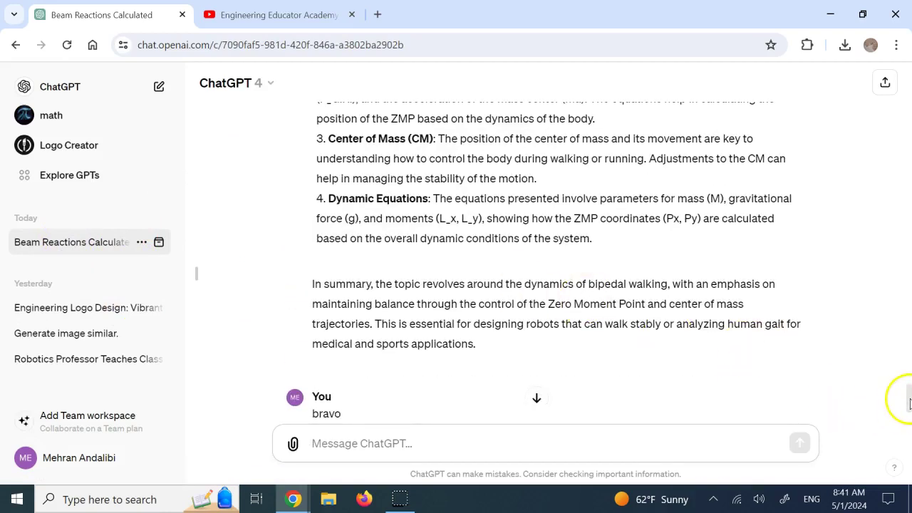
{"action": "left_click_drag", "start_coordinate": [908, 403], "coordinate": [908, 69]}
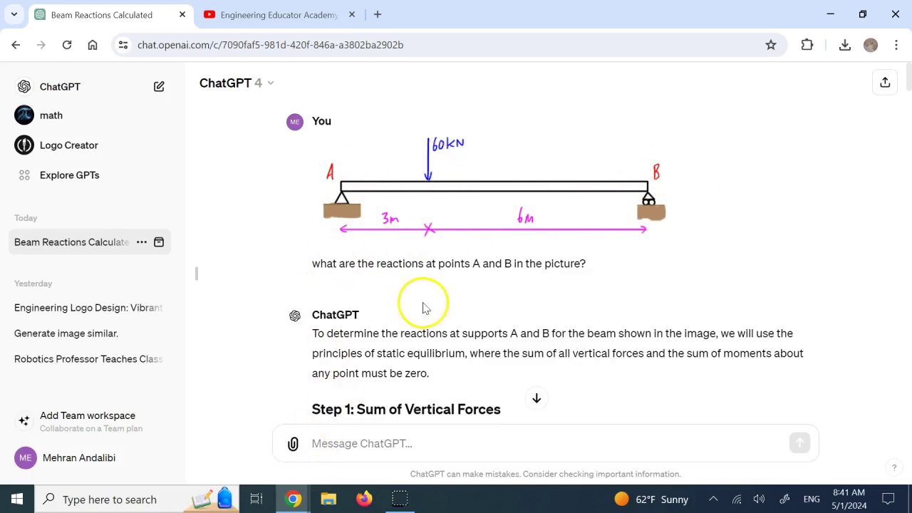
{"action": "scroll", "coordinate": [421, 307], "scroll_direction": "down", "scroll_amount": 3}
{"action": "scroll", "coordinate": [421, 307], "scroll_direction": "down", "scroll_amount": 2}
{"action": "scroll", "coordinate": [406, 259], "scroll_direction": "down", "scroll_amount": 3}
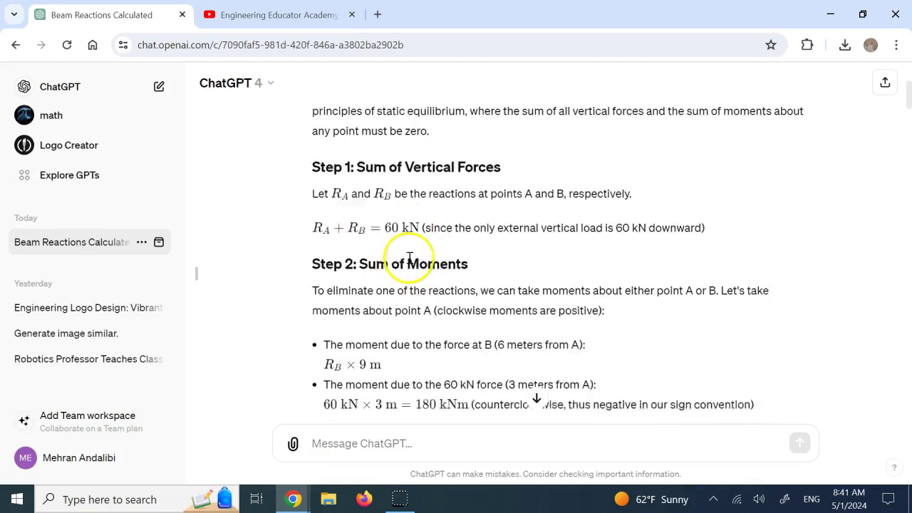
{"action": "scroll", "coordinate": [382, 265], "scroll_direction": "down", "scroll_amount": 3}
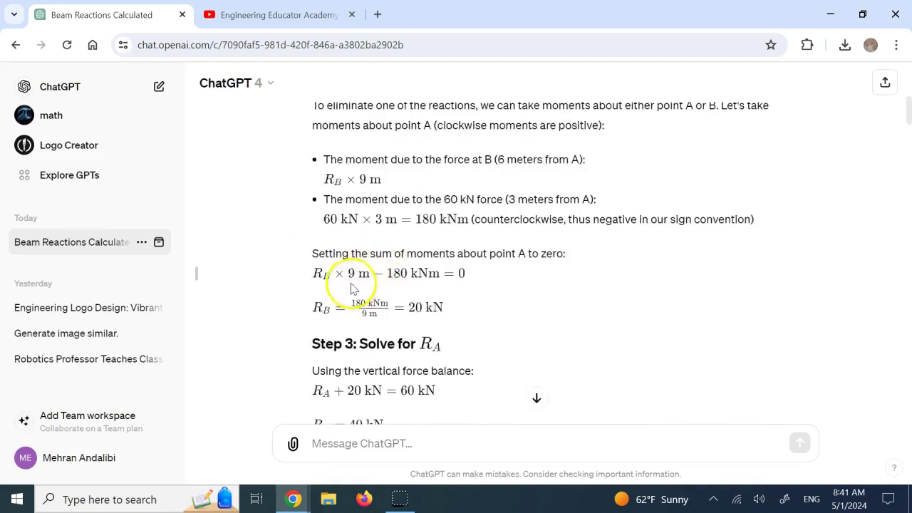
{"action": "scroll", "coordinate": [349, 287], "scroll_direction": "down", "scroll_amount": 2}
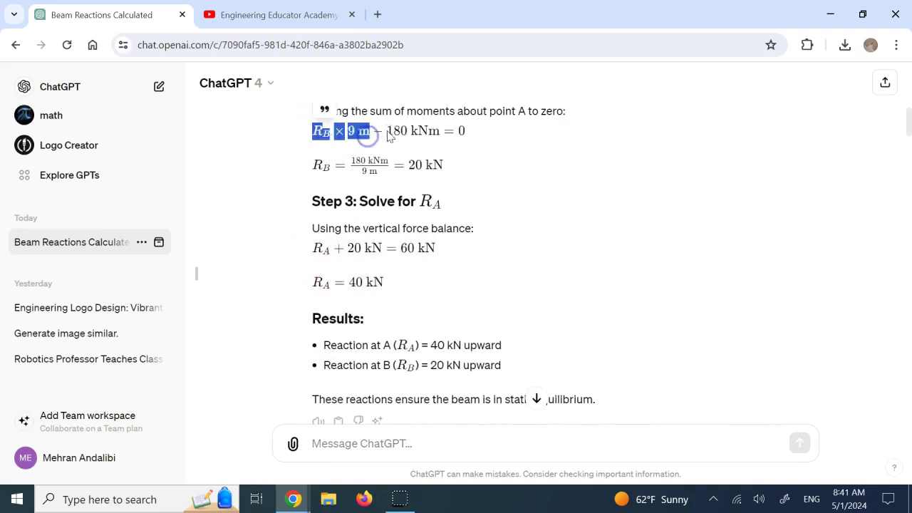
Step: Highlight the 180 kNm moment term and the 20 kN R_B result in the solution
{"action": "left_click_drag", "start_coordinate": [389, 130], "coordinate": [413, 130]}
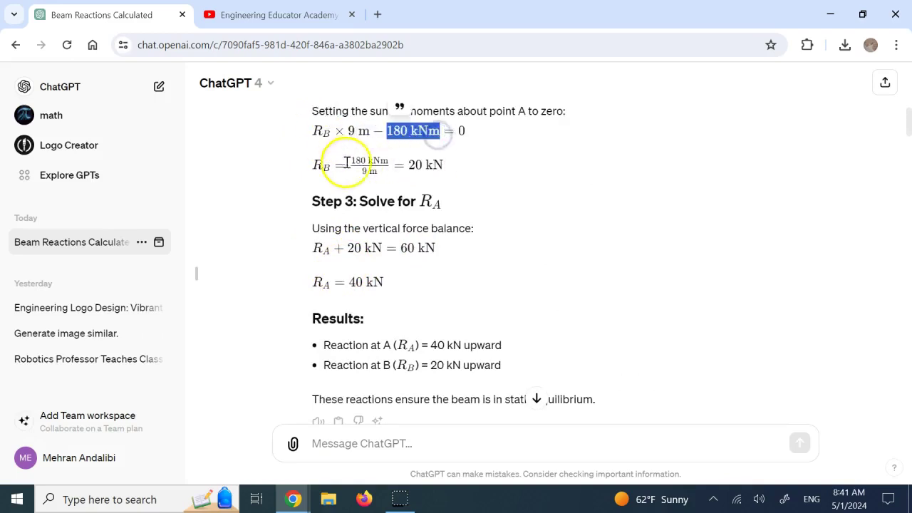
{"action": "left_click_drag", "start_coordinate": [409, 165], "coordinate": [432, 167]}
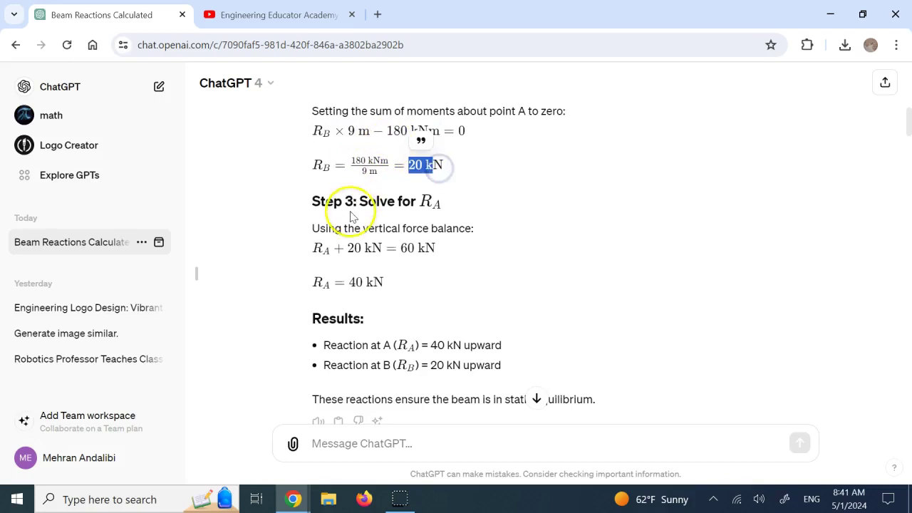
{"action": "left_click_drag", "start_coordinate": [347, 283], "coordinate": [356, 282]}
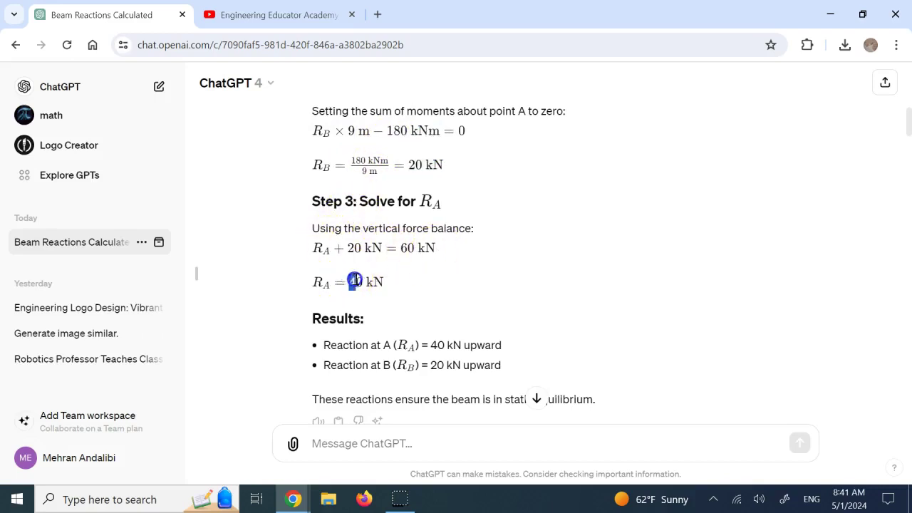
{"action": "scroll", "coordinate": [452, 321], "scroll_direction": "down", "scroll_amount": 1}
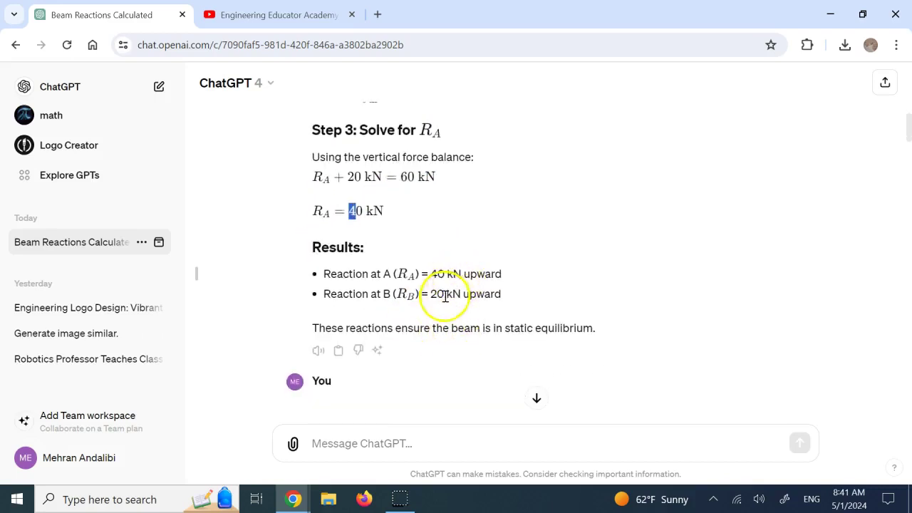
{"action": "scroll", "coordinate": [452, 296], "scroll_direction": "up", "scroll_amount": 10}
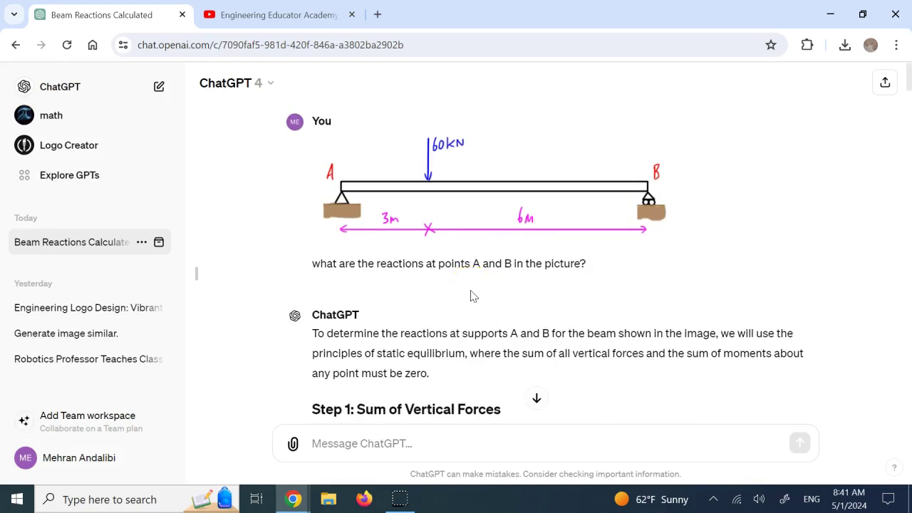
{"action": "scroll", "coordinate": [474, 292], "scroll_direction": "down", "scroll_amount": 10}
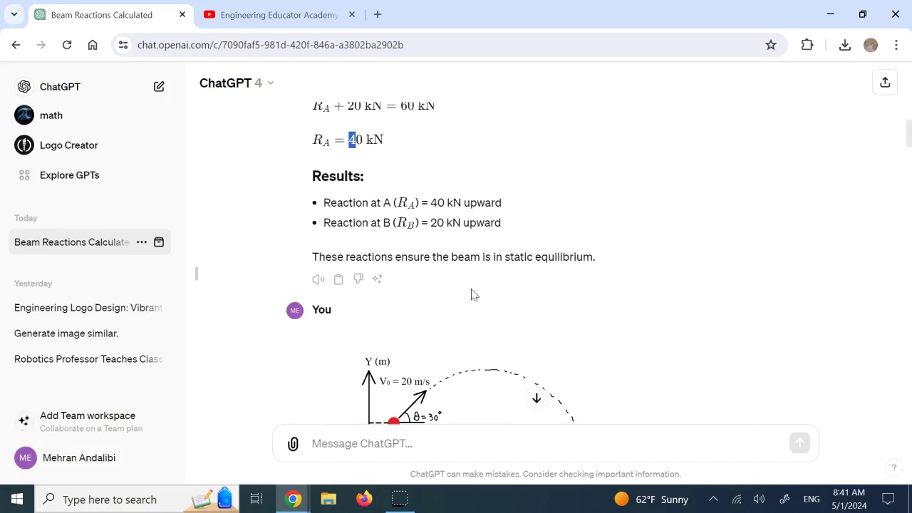
{"action": "scroll", "coordinate": [470, 294], "scroll_direction": "up", "scroll_amount": 10}
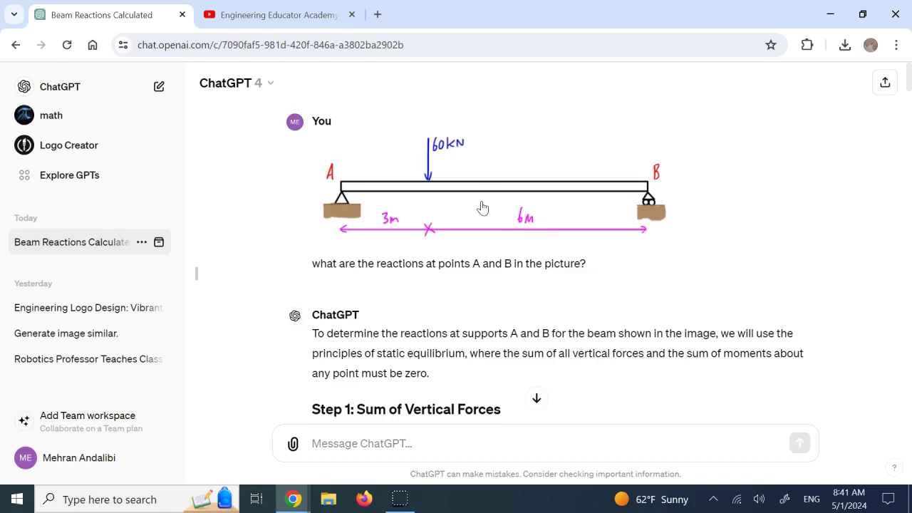
{"action": "scroll", "coordinate": [483, 207], "scroll_direction": "down", "scroll_amount": 15}
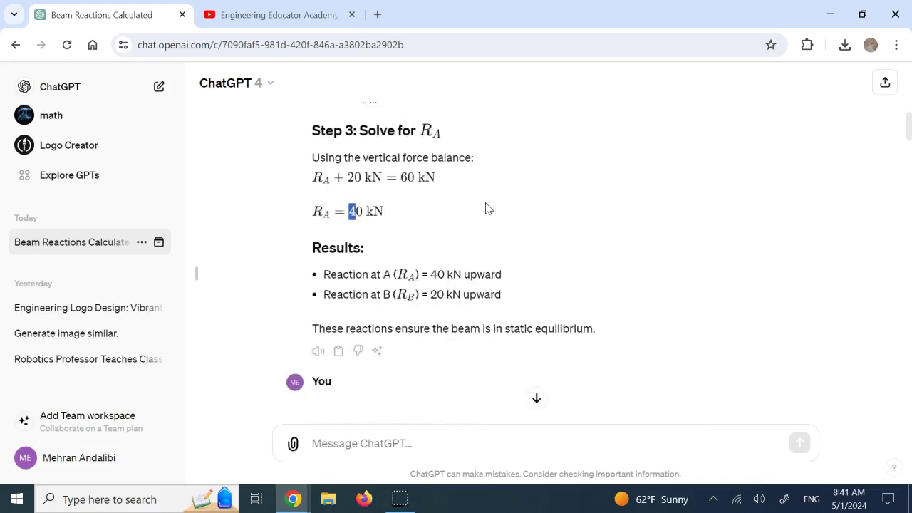
{"action": "scroll", "coordinate": [485, 208], "scroll_direction": "up", "scroll_amount": 1}
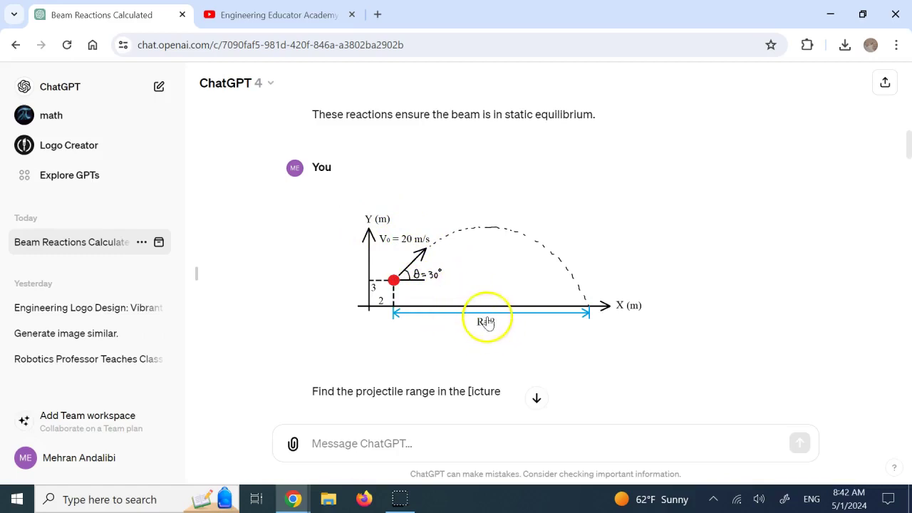
{"action": "scroll", "coordinate": [486, 321], "scroll_direction": "down", "scroll_amount": 1}
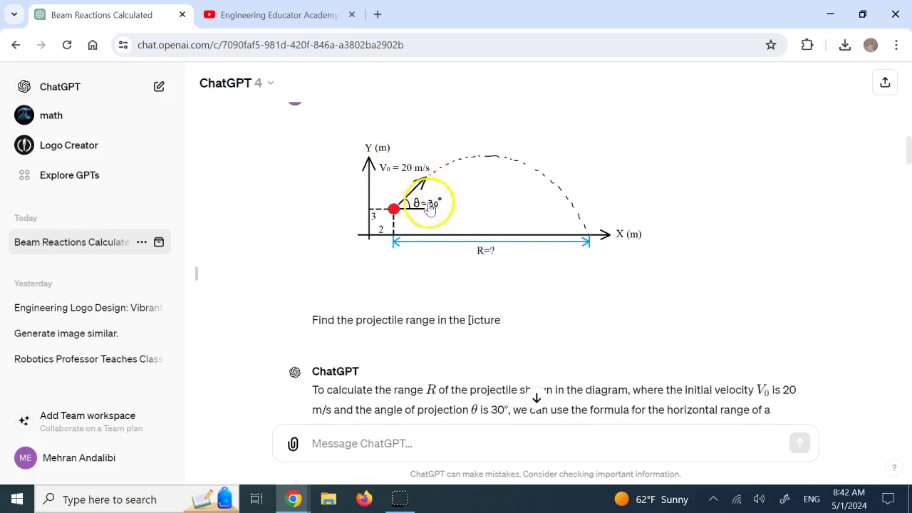
{"action": "scroll", "coordinate": [465, 240], "scroll_direction": "down", "scroll_amount": 1}
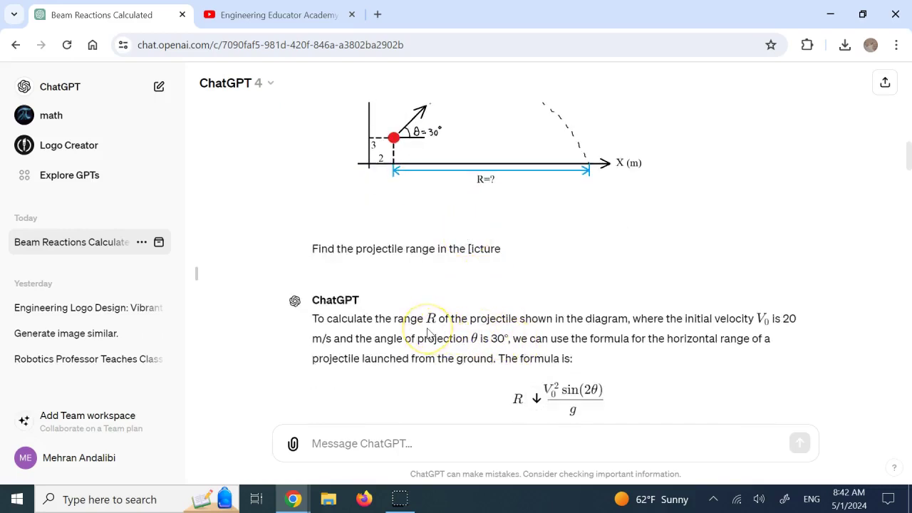
{"action": "scroll", "coordinate": [433, 326], "scroll_direction": "down", "scroll_amount": 2}
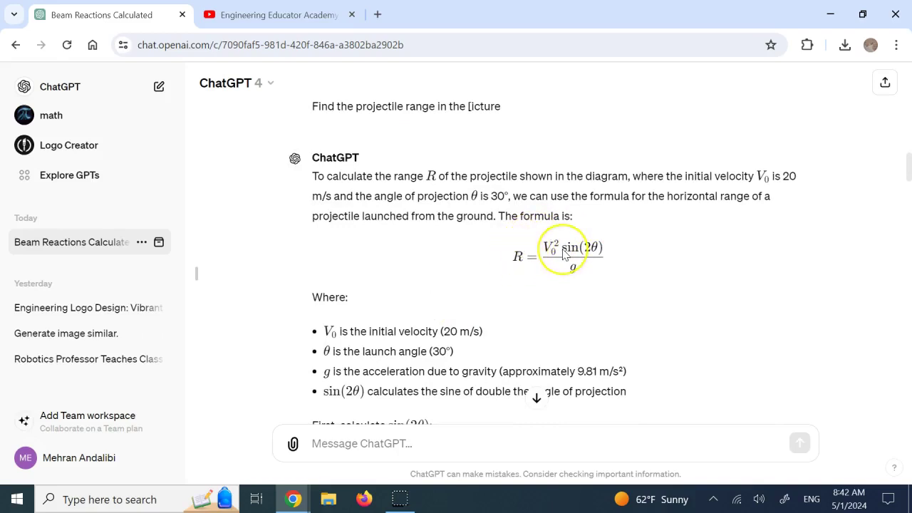
{"action": "scroll", "coordinate": [563, 249], "scroll_direction": "up", "scroll_amount": 4}
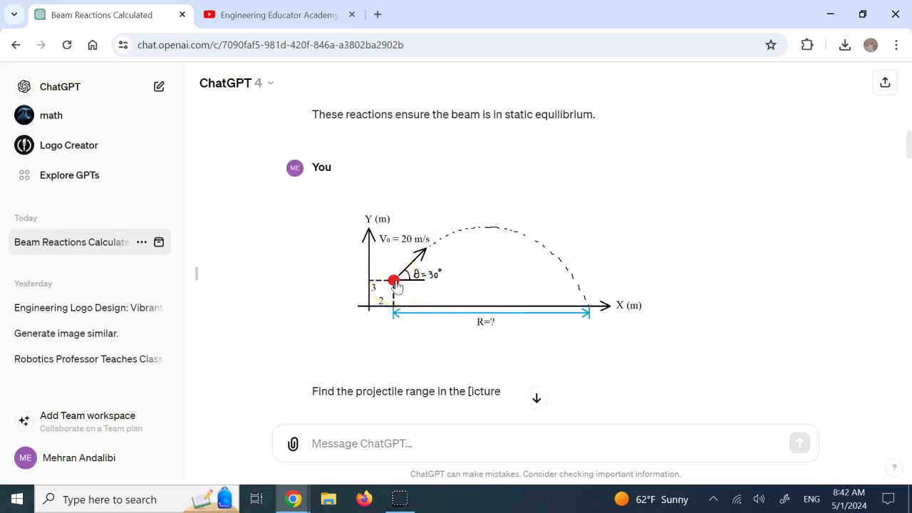
{"action": "scroll", "coordinate": [575, 342], "scroll_direction": "down", "scroll_amount": 6}
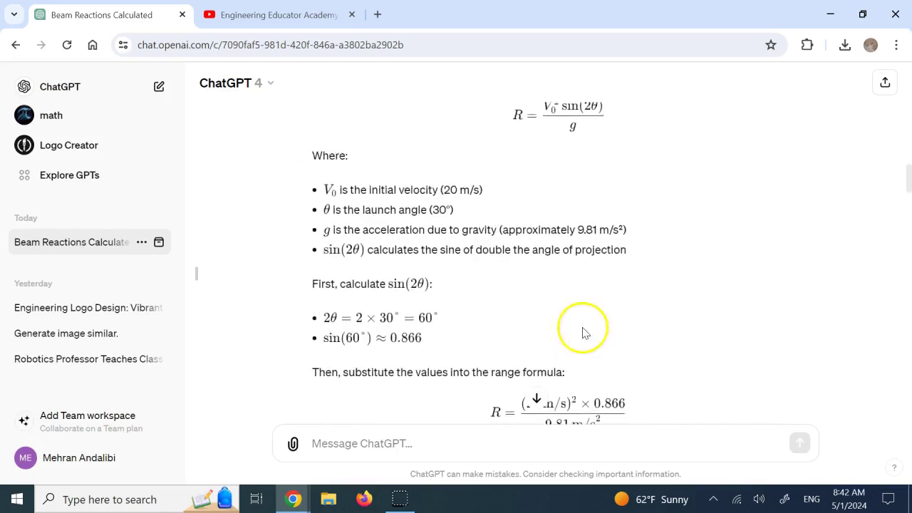
{"action": "scroll", "coordinate": [498, 249], "scroll_direction": "down", "scroll_amount": 2}
{"action": "scroll", "coordinate": [491, 243], "scroll_direction": "down", "scroll_amount": 2}
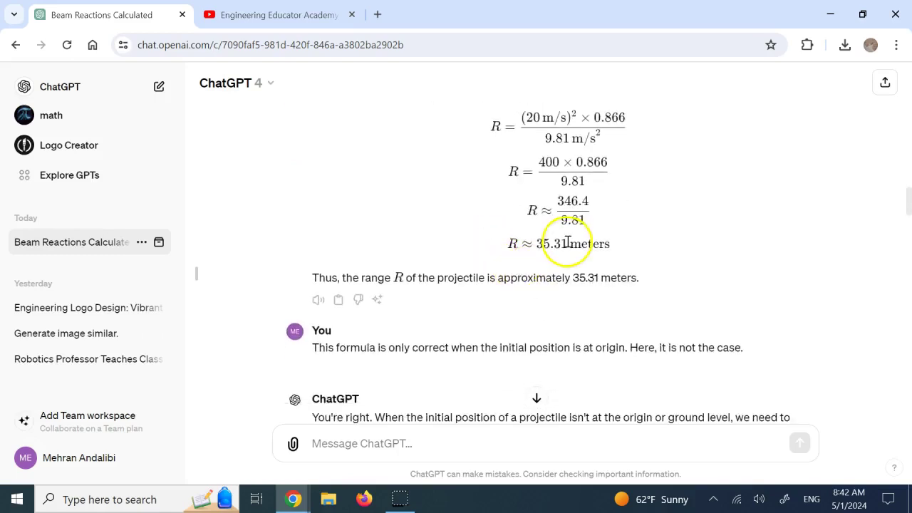
{"action": "scroll", "coordinate": [556, 242], "scroll_direction": "down", "scroll_amount": 1}
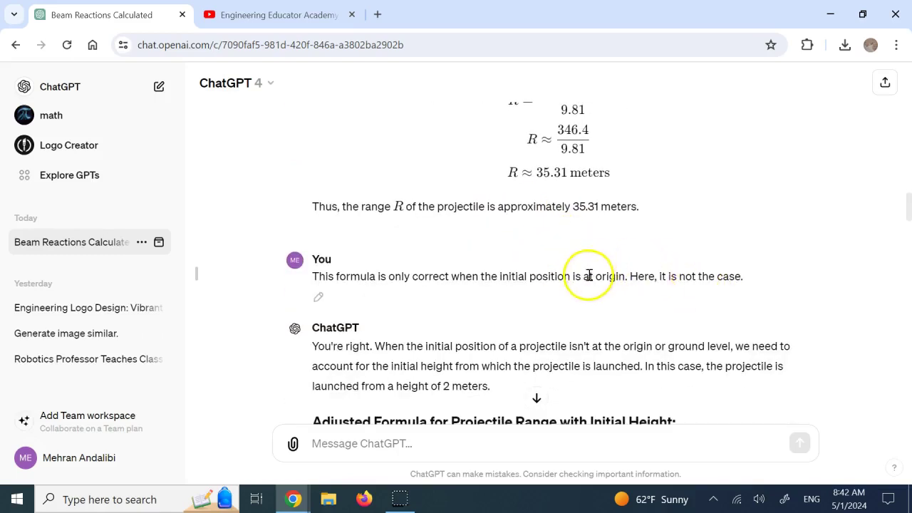
{"action": "scroll", "coordinate": [590, 276], "scroll_direction": "down", "scroll_amount": 1}
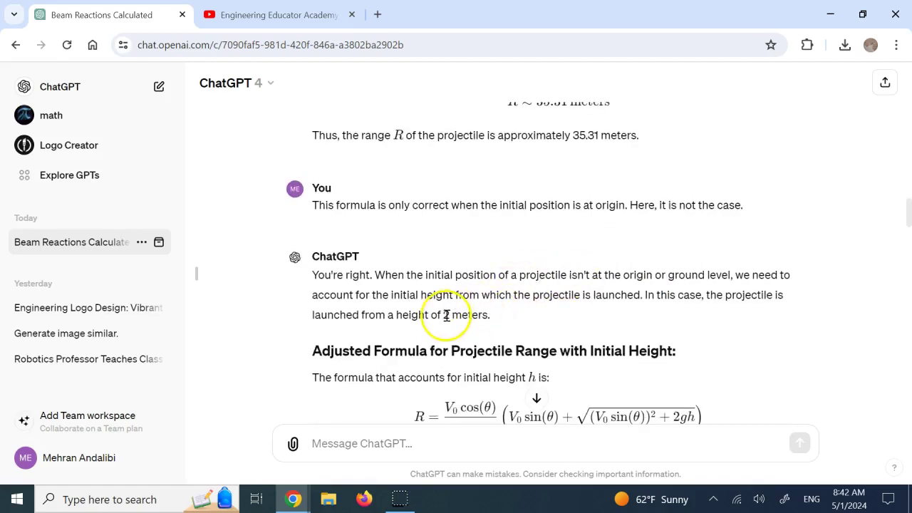
{"action": "left_click_drag", "start_coordinate": [396, 316], "coordinate": [492, 313]}
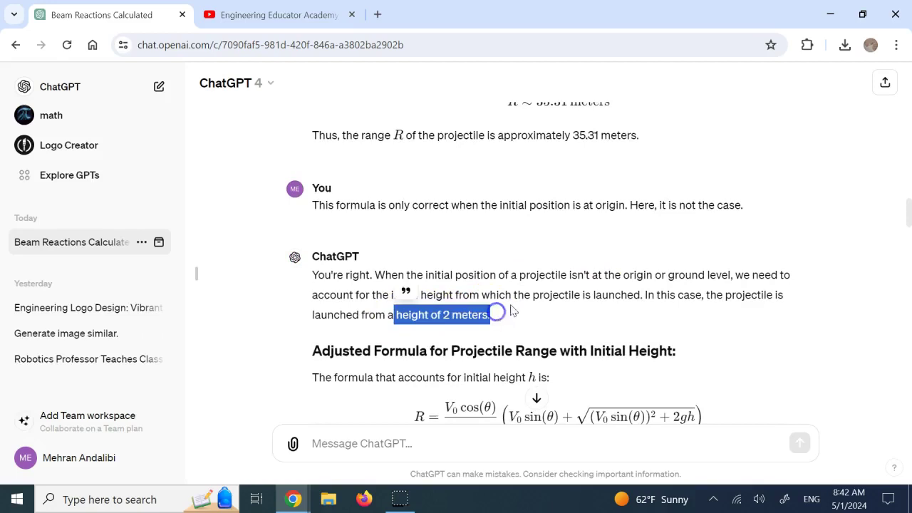
{"action": "scroll", "coordinate": [511, 311], "scroll_direction": "up", "scroll_amount": 10}
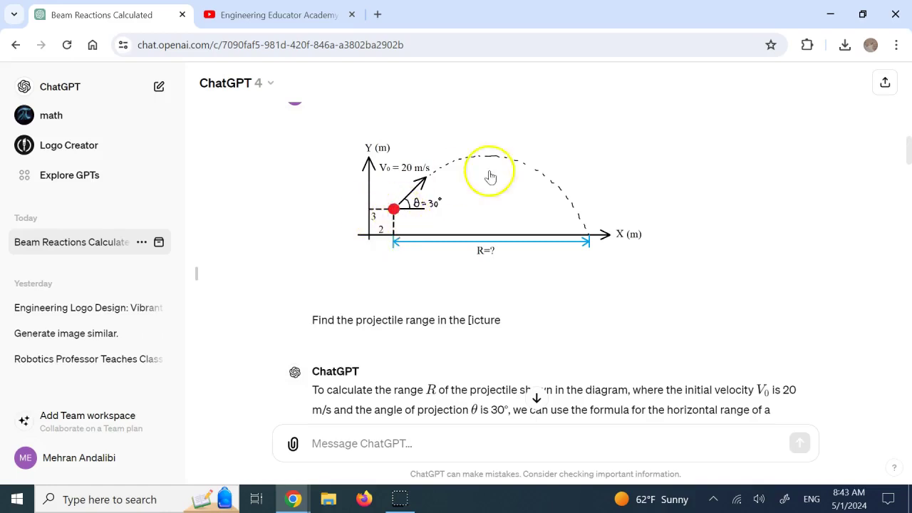
{"action": "scroll", "coordinate": [581, 228], "scroll_direction": "down", "scroll_amount": 10}
{"action": "scroll", "coordinate": [590, 217], "scroll_direction": "up", "scroll_amount": 4}
{"action": "scroll", "coordinate": [590, 218], "scroll_direction": "up", "scroll_amount": 3}
{"action": "scroll", "coordinate": [601, 317], "scroll_direction": "down", "scroll_amount": 6}
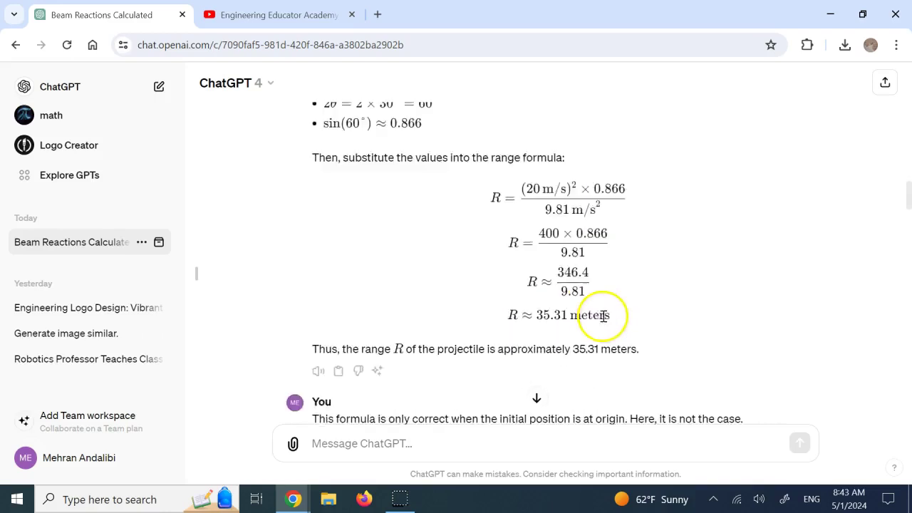
{"action": "scroll", "coordinate": [605, 314], "scroll_direction": "down", "scroll_amount": 4}
{"action": "scroll", "coordinate": [627, 300], "scroll_direction": "down", "scroll_amount": 1}
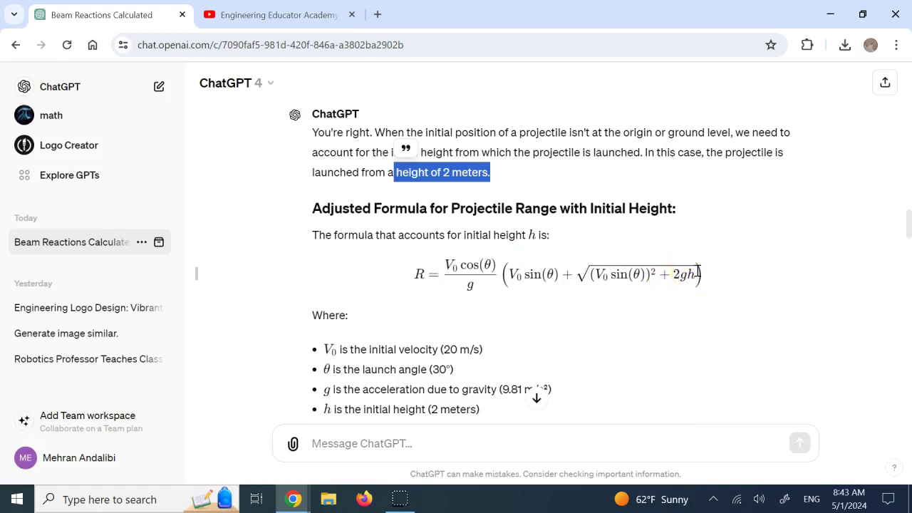
{"action": "scroll", "coordinate": [697, 272], "scroll_direction": "down", "scroll_amount": 1}
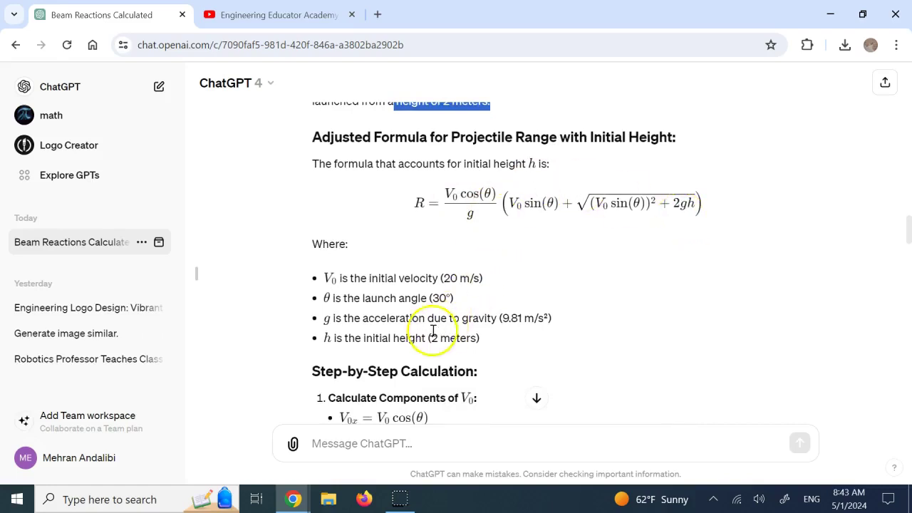
{"action": "scroll", "coordinate": [420, 340], "scroll_direction": "down", "scroll_amount": 3}
{"action": "scroll", "coordinate": [433, 331], "scroll_direction": "down", "scroll_amount": 2}
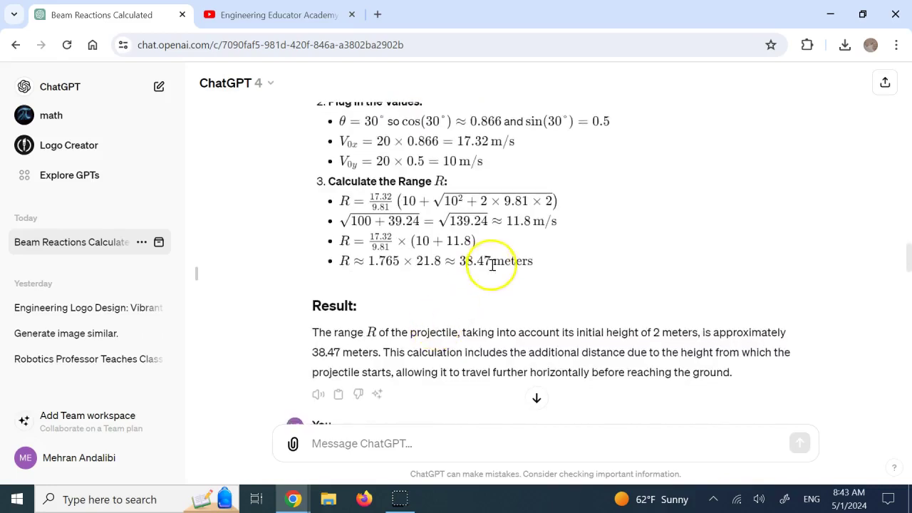
{"action": "scroll", "coordinate": [488, 264], "scroll_direction": "down", "scroll_amount": 2}
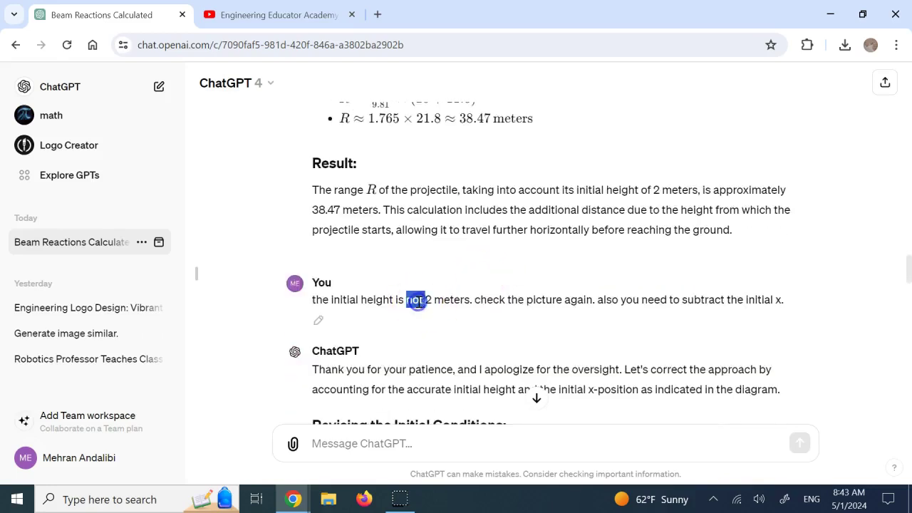
{"action": "triple_click", "coordinate": [416, 300]}
{"action": "left_click", "coordinate": [443, 292]}
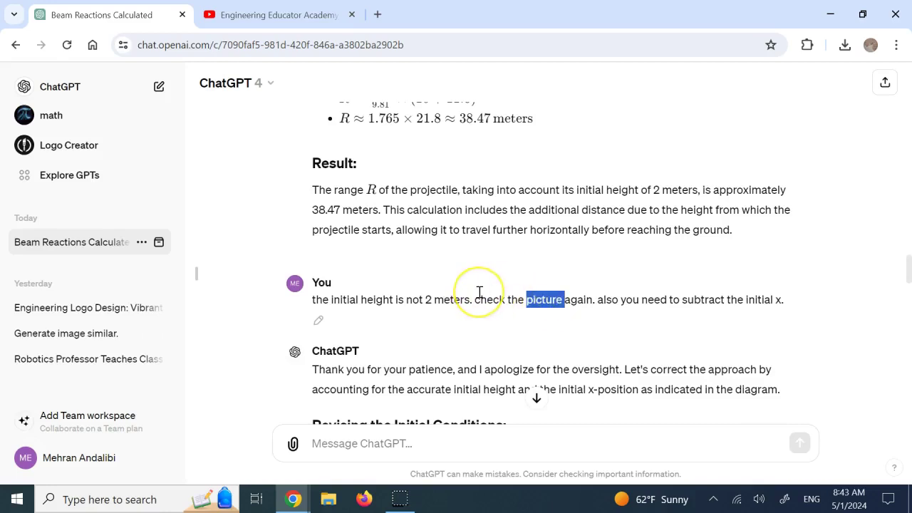
{"action": "left_click", "coordinate": [392, 296]}
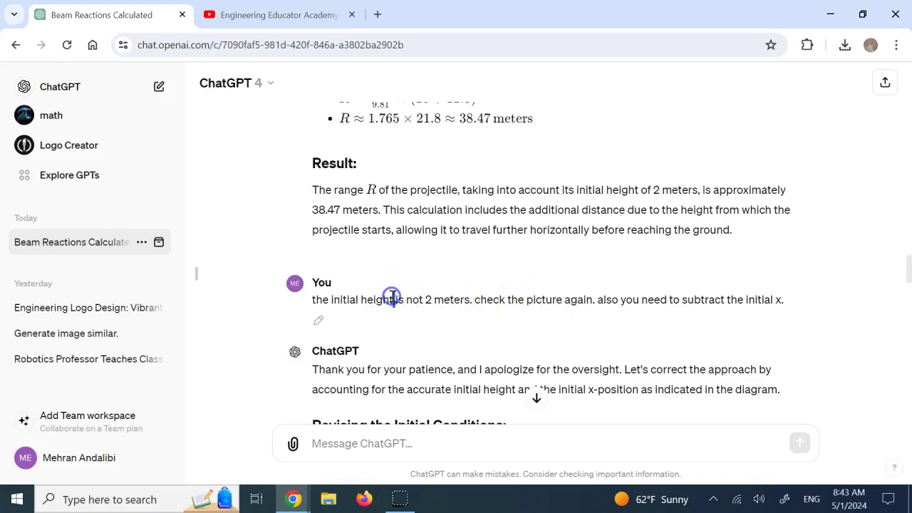
{"action": "scroll", "coordinate": [595, 245], "scroll_direction": "down", "scroll_amount": 2}
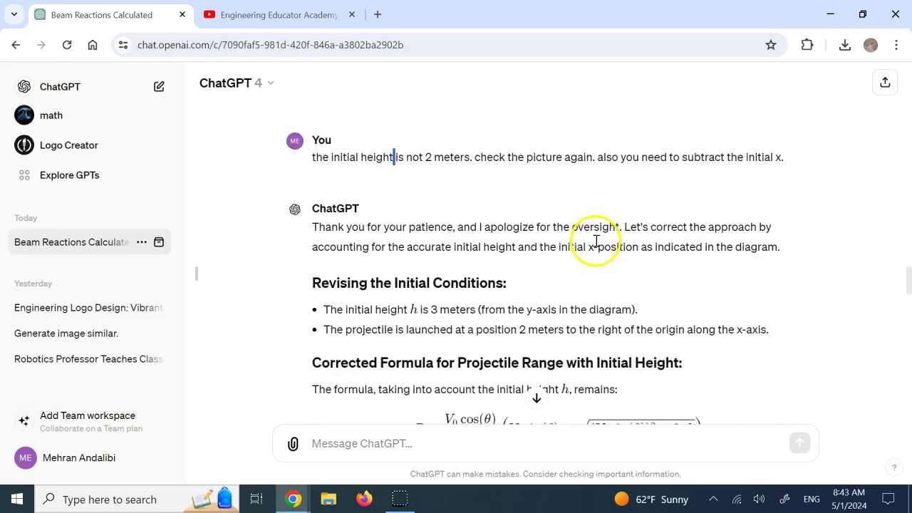
{"action": "scroll", "coordinate": [606, 244], "scroll_direction": "down", "scroll_amount": 1}
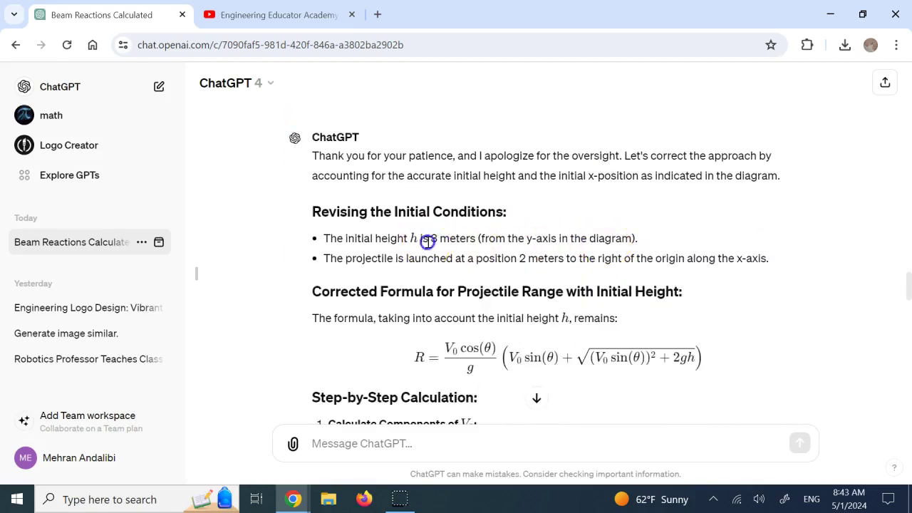
{"action": "left_click_drag", "start_coordinate": [481, 239], "coordinate": [634, 241]}
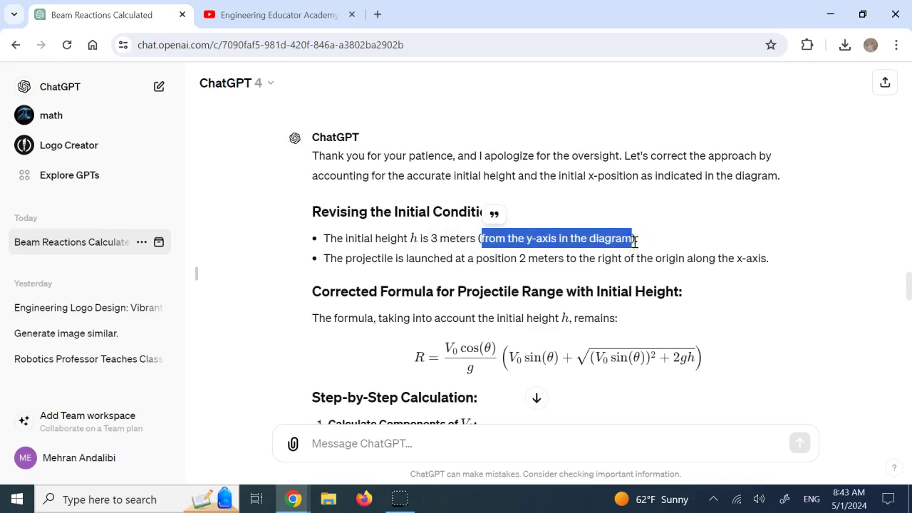
{"action": "scroll", "coordinate": [513, 242], "scroll_direction": "up", "scroll_amount": 15}
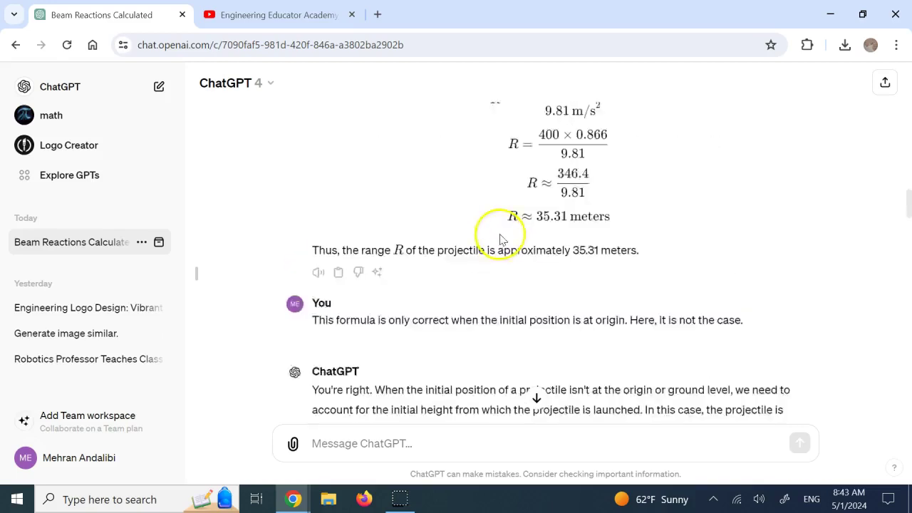
{"action": "scroll", "coordinate": [435, 300], "scroll_direction": "down", "scroll_amount": 3}
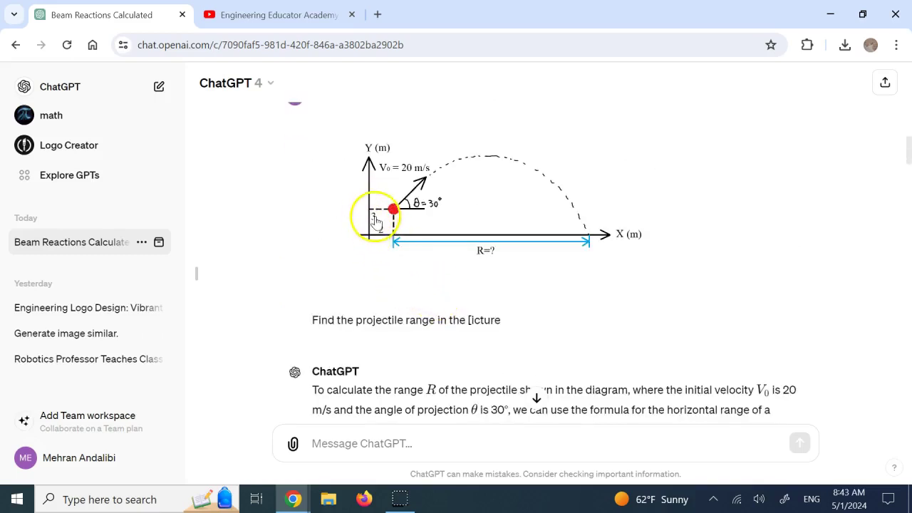
{"action": "scroll", "coordinate": [376, 221], "scroll_direction": "down", "scroll_amount": 15}
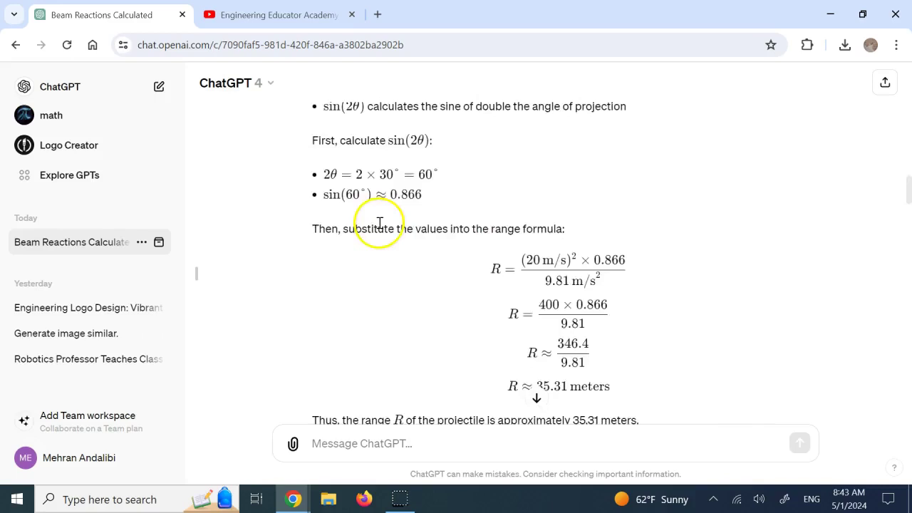
{"action": "scroll", "coordinate": [574, 259], "scroll_direction": "down", "scroll_amount": 5}
{"action": "scroll", "coordinate": [574, 259], "scroll_direction": "down", "scroll_amount": 8}
{"action": "scroll", "coordinate": [583, 250], "scroll_direction": "down", "scroll_amount": 8}
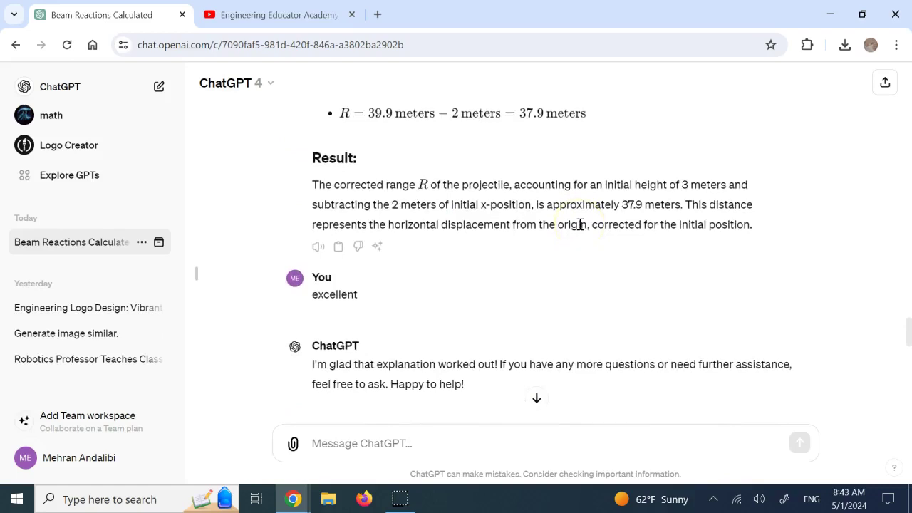
{"action": "scroll", "coordinate": [634, 203], "scroll_direction": "up", "scroll_amount": 8}
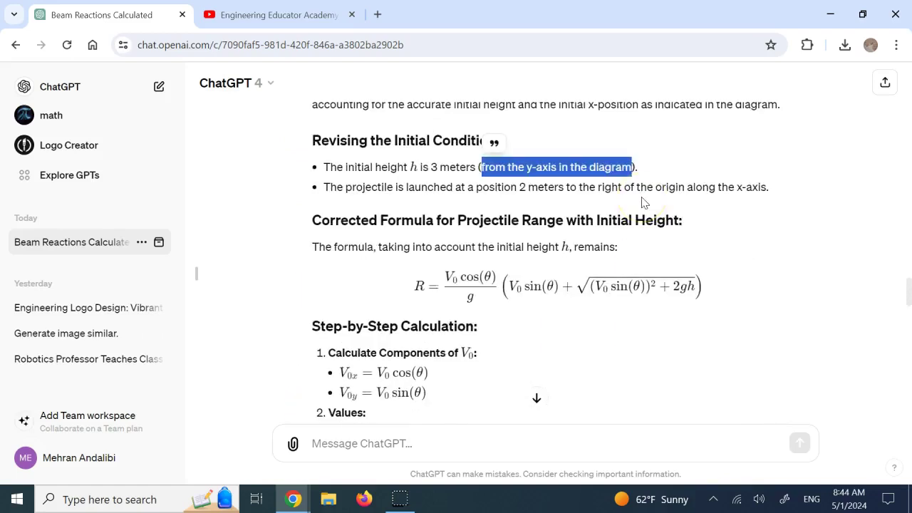
{"action": "scroll", "coordinate": [641, 203], "scroll_direction": "up", "scroll_amount": 1}
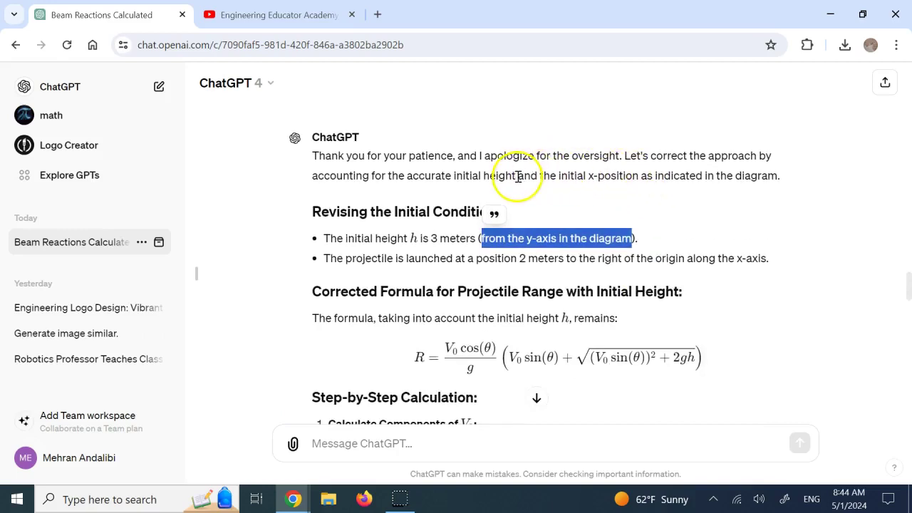
{"action": "left_click_drag", "start_coordinate": [516, 175], "coordinate": [779, 178]}
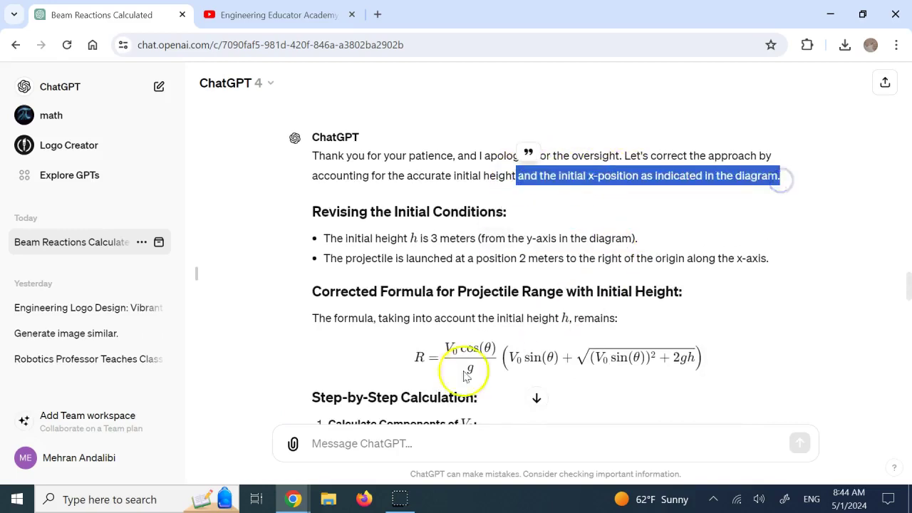
{"action": "left_click_drag", "start_coordinate": [415, 357], "coordinate": [430, 356]}
{"action": "scroll", "coordinate": [526, 271], "scroll_direction": "up", "scroll_amount": 10}
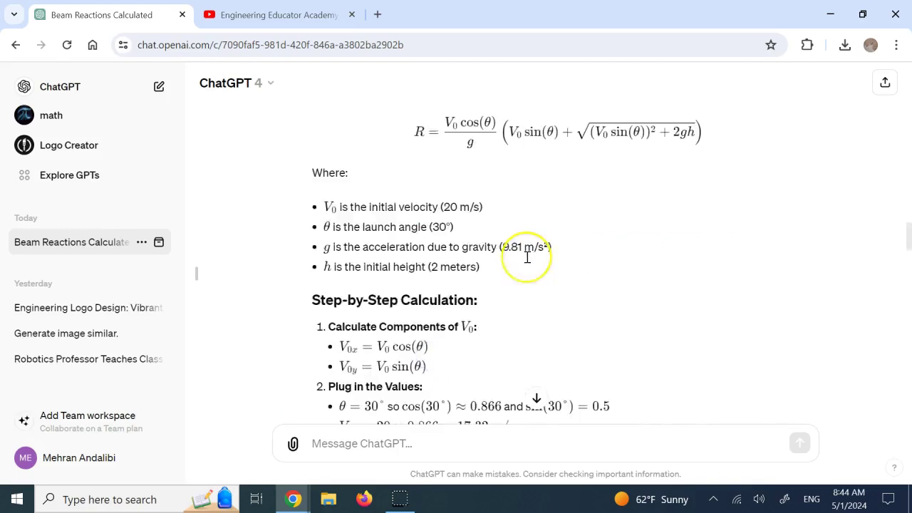
{"action": "scroll", "coordinate": [527, 256], "scroll_direction": "up", "scroll_amount": 10}
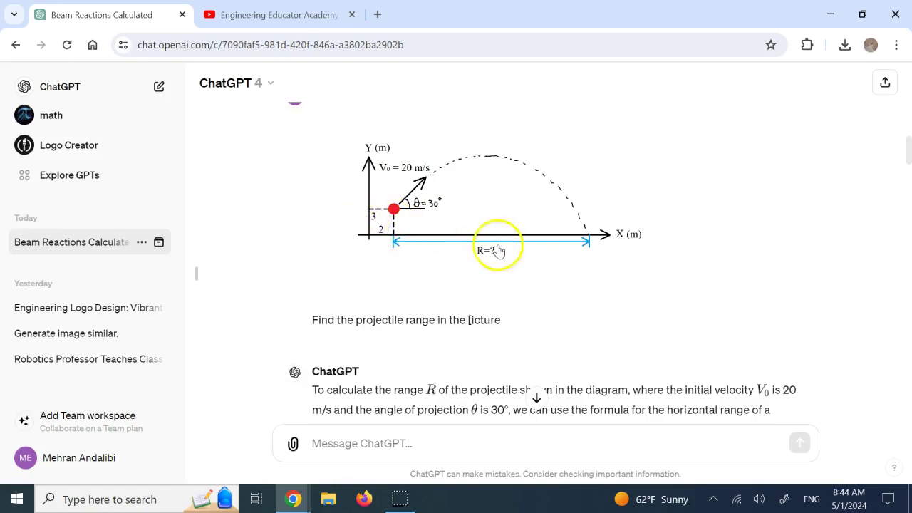
{"action": "scroll", "coordinate": [519, 260], "scroll_direction": "down", "scroll_amount": 10}
{"action": "scroll", "coordinate": [520, 264], "scroll_direction": "down", "scroll_amount": 4}
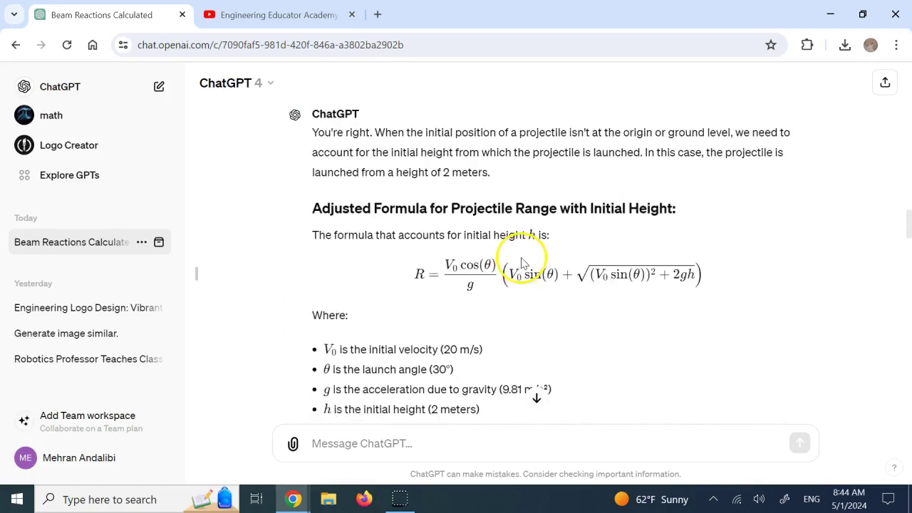
{"action": "scroll", "coordinate": [521, 263], "scroll_direction": "down", "scroll_amount": 8}
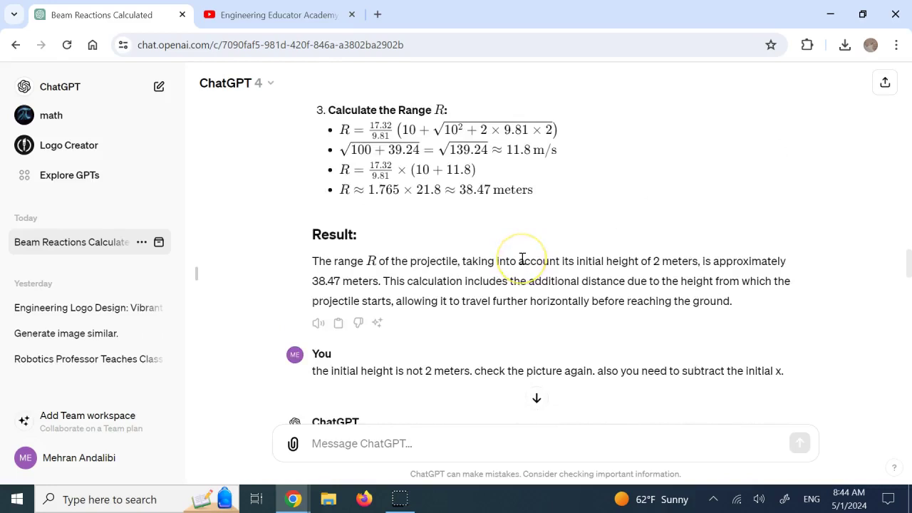
{"action": "scroll", "coordinate": [521, 259], "scroll_direction": "down", "scroll_amount": 2}
{"action": "left_click_drag", "start_coordinate": [596, 230], "coordinate": [775, 232]}
{"action": "scroll", "coordinate": [518, 202], "scroll_direction": "down", "scroll_amount": 2}
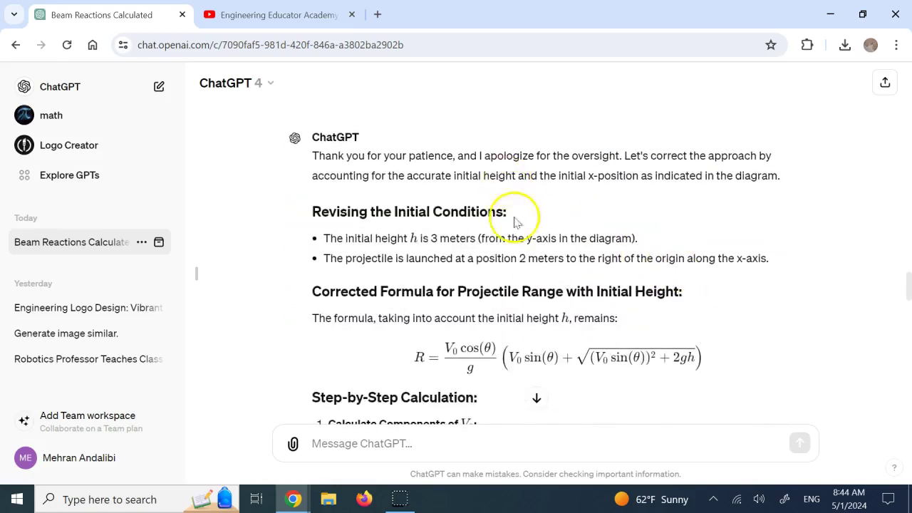
{"action": "left_click_drag", "start_coordinate": [517, 258], "coordinate": [618, 262]}
{"action": "scroll", "coordinate": [617, 264], "scroll_direction": "down", "scroll_amount": 8}
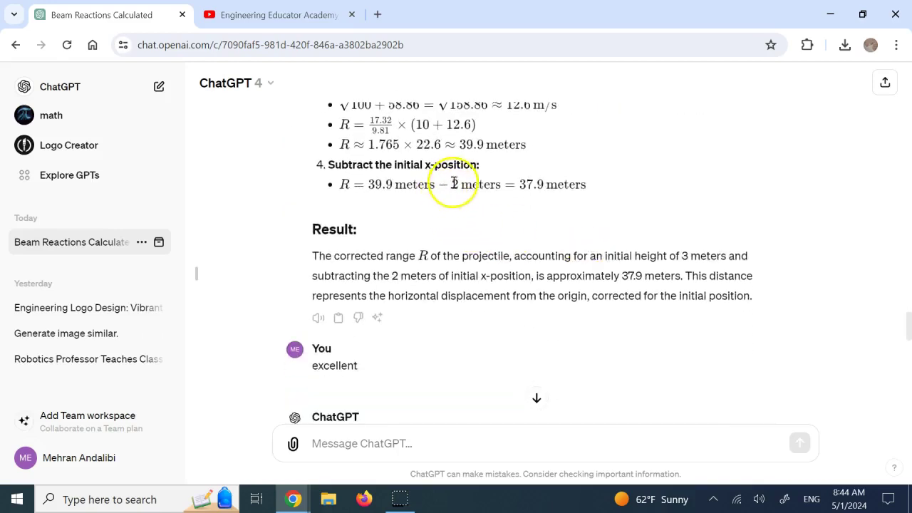
{"action": "left_click_drag", "start_coordinate": [452, 183], "coordinate": [587, 189]}
{"action": "left_click", "coordinate": [614, 198]}
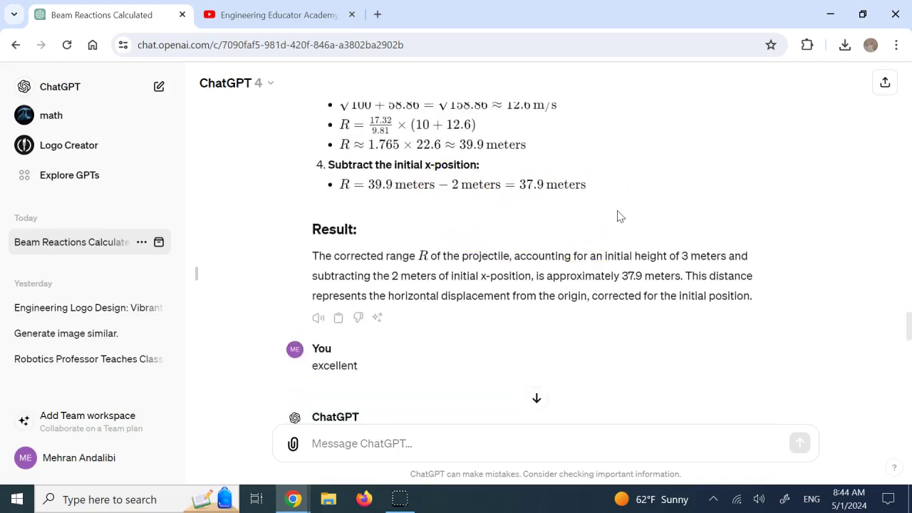
{"action": "scroll", "coordinate": [617, 216], "scroll_direction": "up", "scroll_amount": 20}
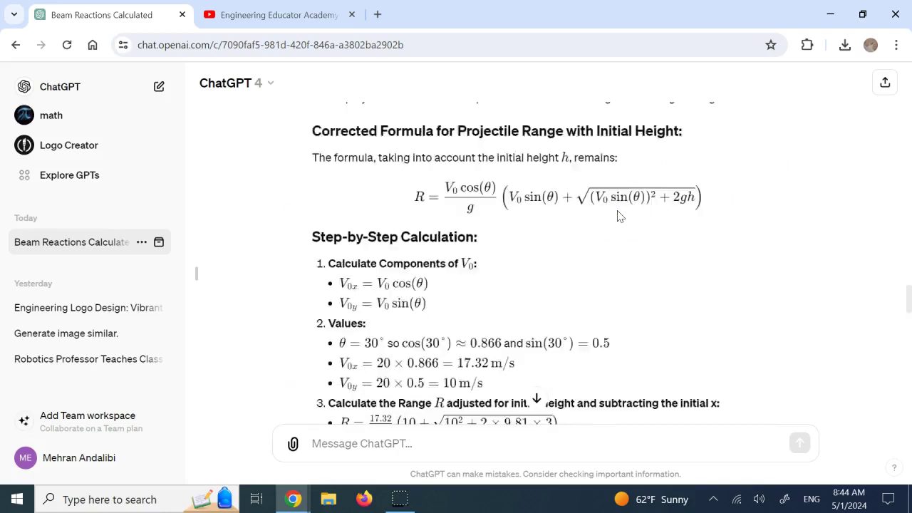
{"action": "scroll", "coordinate": [618, 216], "scroll_direction": "up", "scroll_amount": 10}
{"action": "scroll", "coordinate": [618, 216], "scroll_direction": "down", "scroll_amount": 3}
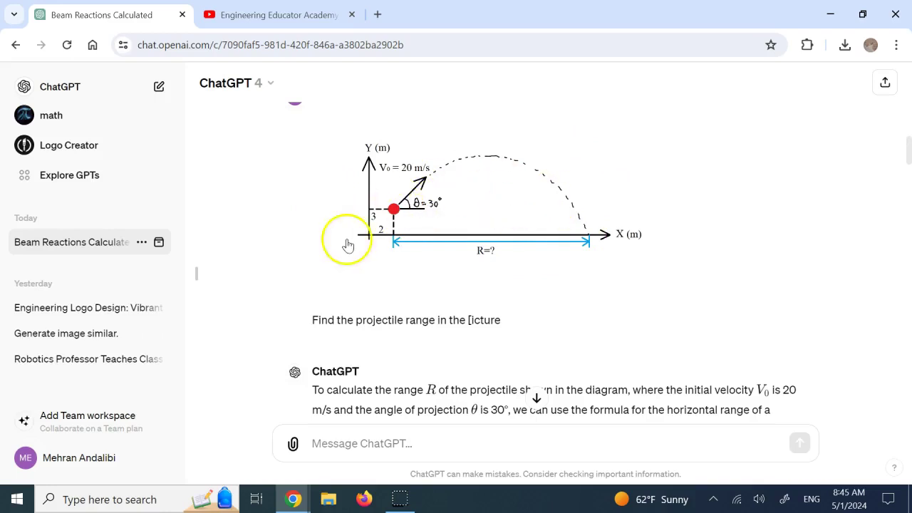
{"action": "scroll", "coordinate": [340, 282], "scroll_direction": "down", "scroll_amount": 1}
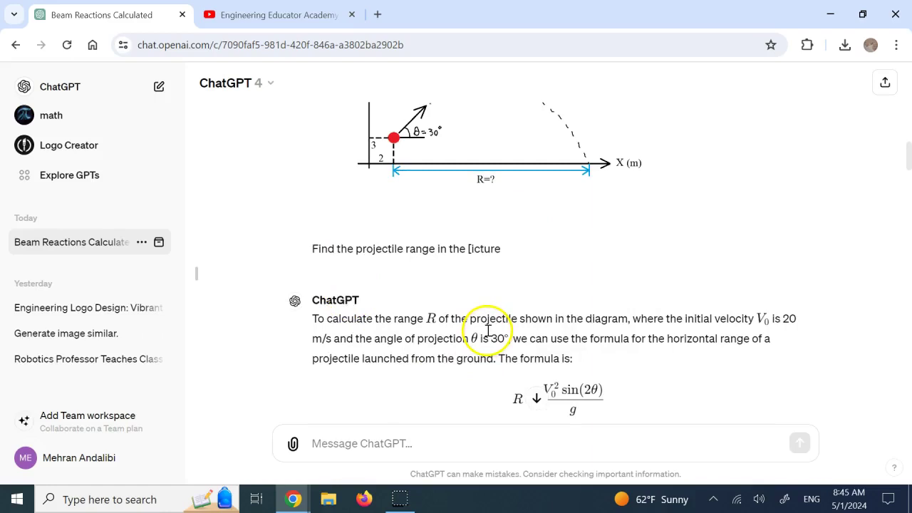
{"action": "scroll", "coordinate": [488, 330], "scroll_direction": "up", "scroll_amount": 1}
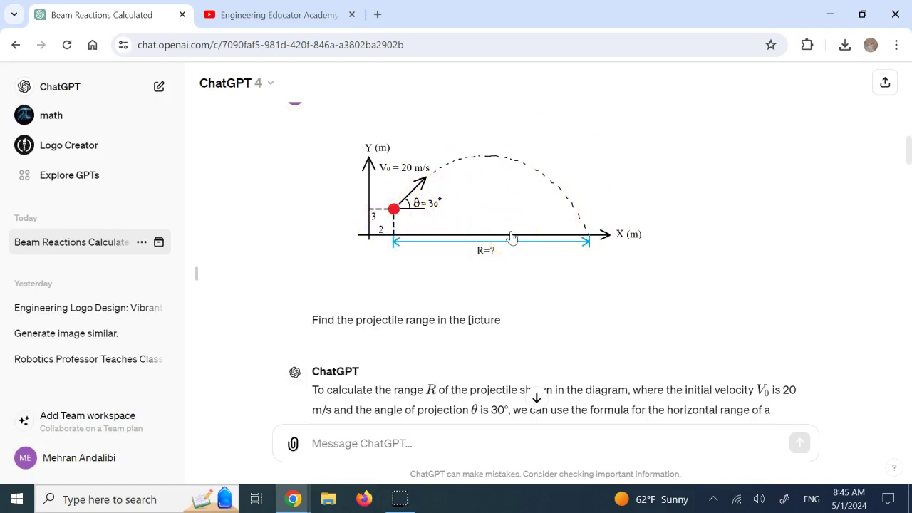
{"action": "scroll", "coordinate": [512, 238], "scroll_direction": "up", "scroll_amount": 15}
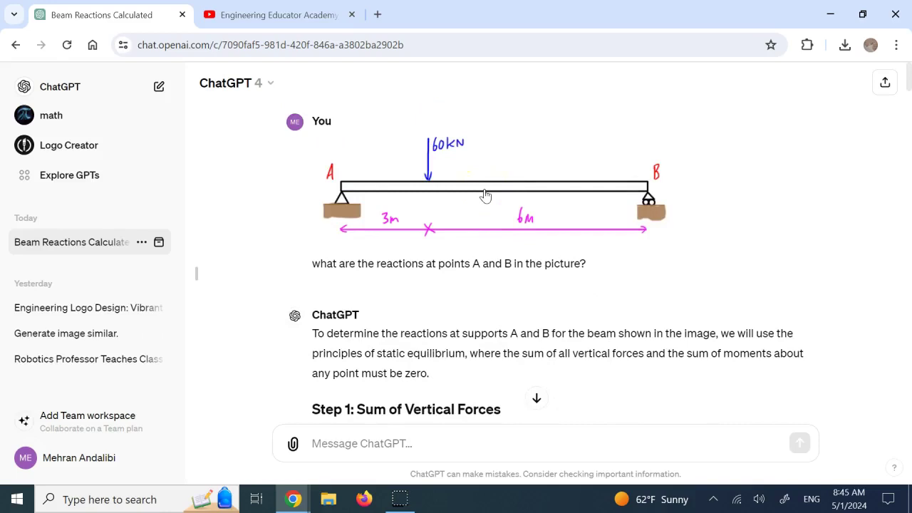
{"action": "scroll", "coordinate": [485, 193], "scroll_direction": "down", "scroll_amount": 15}
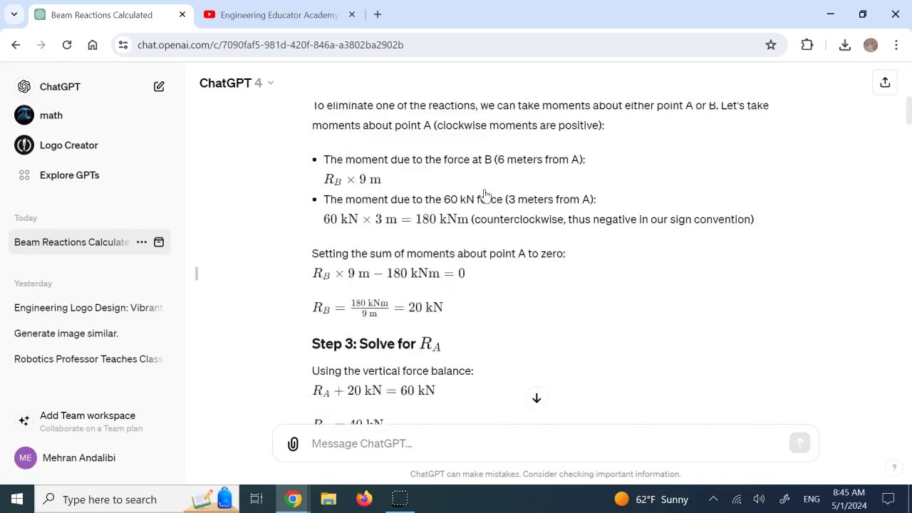
{"action": "scroll", "coordinate": [484, 189], "scroll_direction": "down", "scroll_amount": 15}
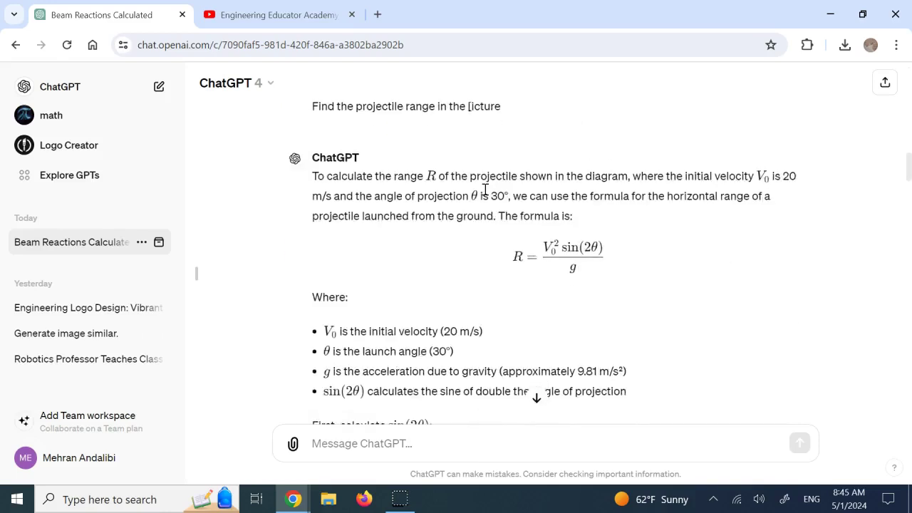
{"action": "scroll", "coordinate": [484, 189], "scroll_direction": "down", "scroll_amount": 15}
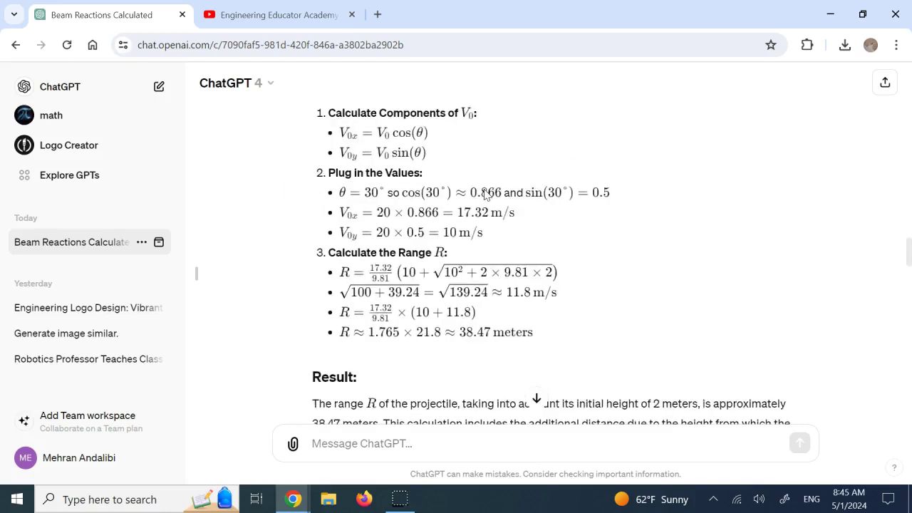
{"action": "scroll", "coordinate": [485, 189], "scroll_direction": "down", "scroll_amount": 15}
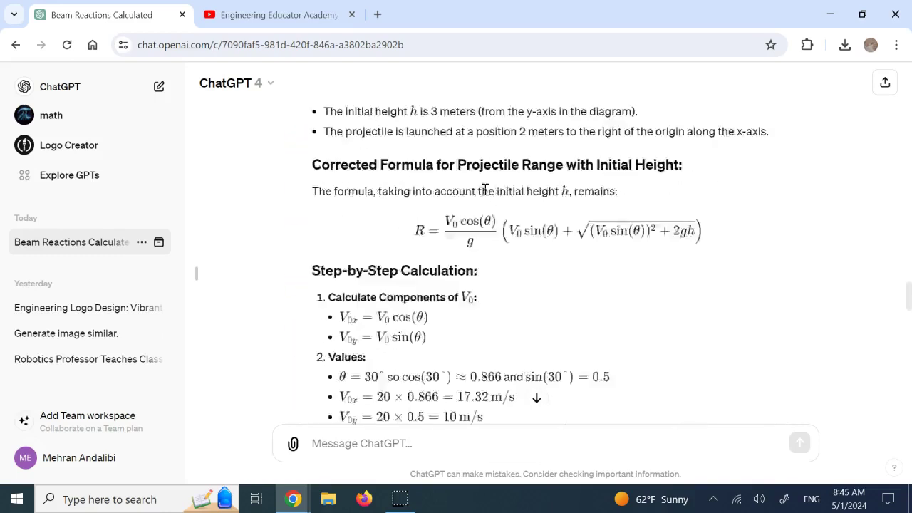
{"action": "scroll", "coordinate": [484, 189], "scroll_direction": "down", "scroll_amount": 5}
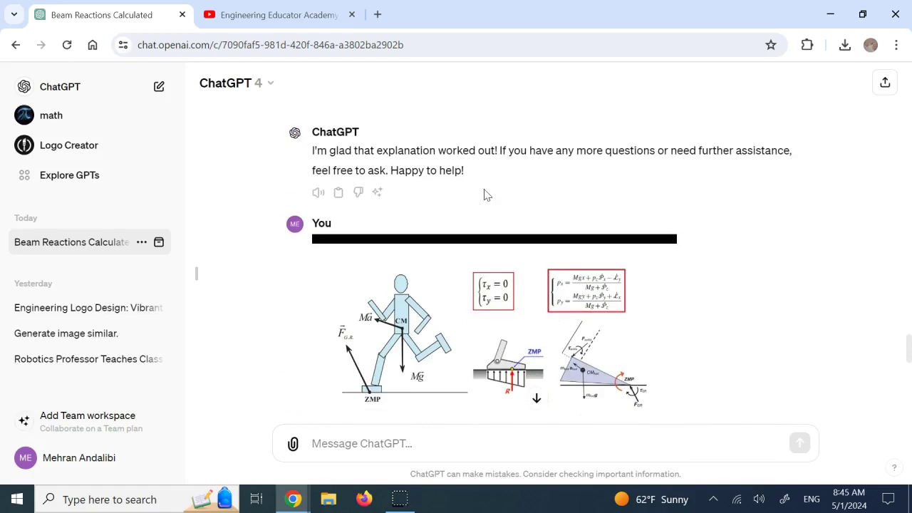
{"action": "scroll", "coordinate": [484, 194], "scroll_direction": "down", "scroll_amount": 1}
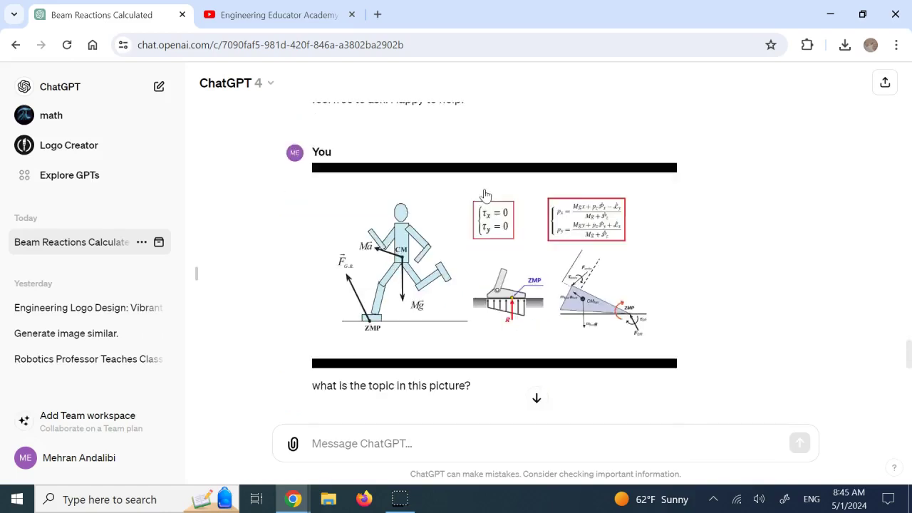
{"action": "scroll", "coordinate": [484, 195], "scroll_direction": "up", "scroll_amount": 1}
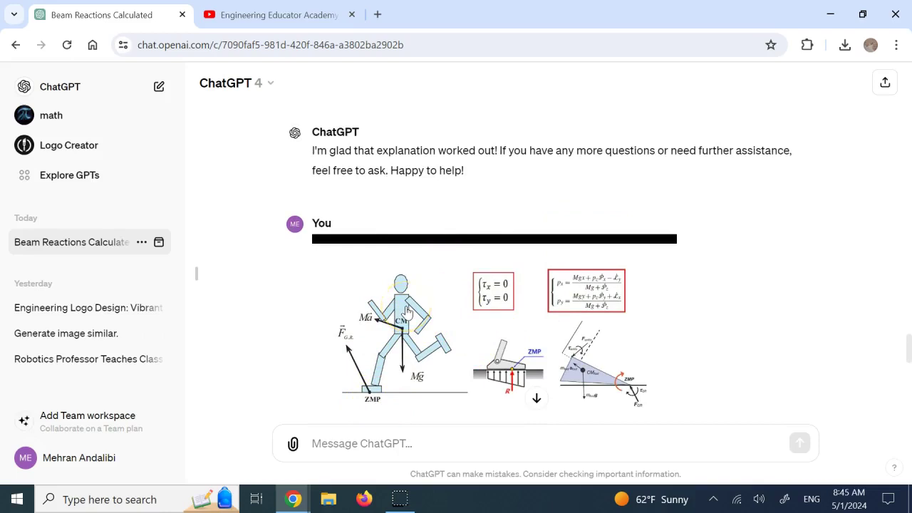
{"action": "scroll", "coordinate": [462, 306], "scroll_direction": "up", "scroll_amount": 1}
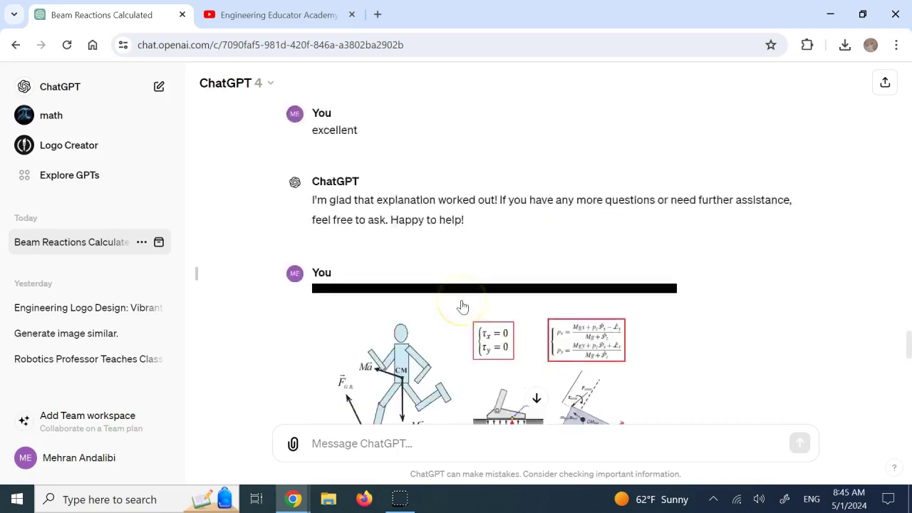
{"action": "scroll", "coordinate": [480, 270], "scroll_direction": "up", "scroll_amount": 3}
{"action": "scroll", "coordinate": [480, 269], "scroll_direction": "down", "scroll_amount": 6}
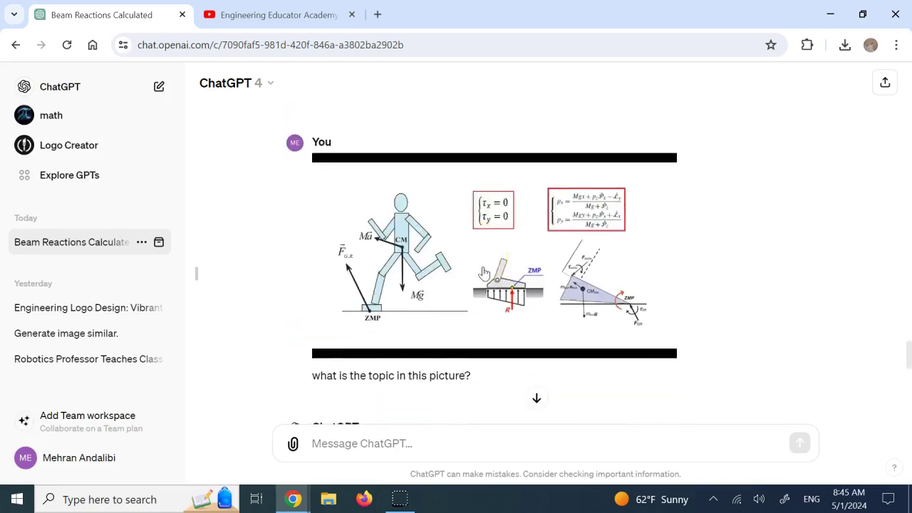
{"action": "scroll", "coordinate": [456, 285], "scroll_direction": "down", "scroll_amount": 1}
{"action": "scroll", "coordinate": [404, 311], "scroll_direction": "up", "scroll_amount": 1}
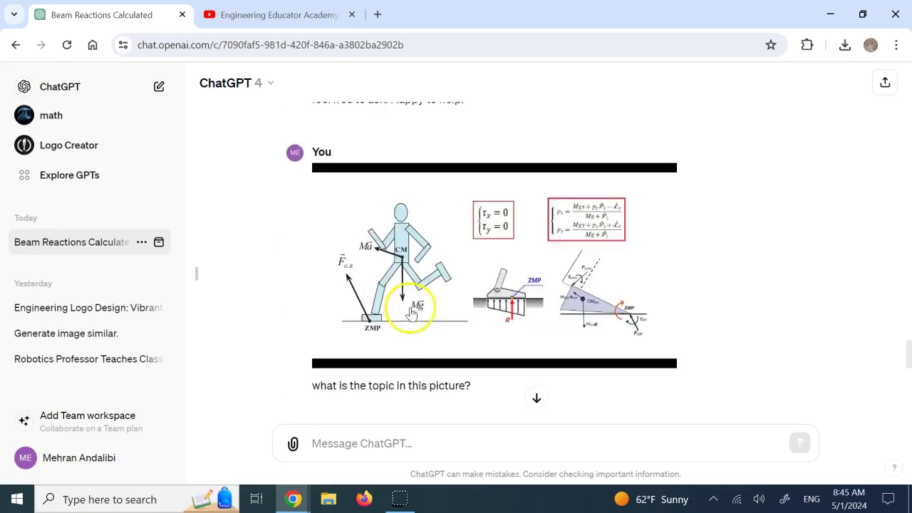
{"action": "scroll", "coordinate": [603, 264], "scroll_direction": "down", "scroll_amount": 3}
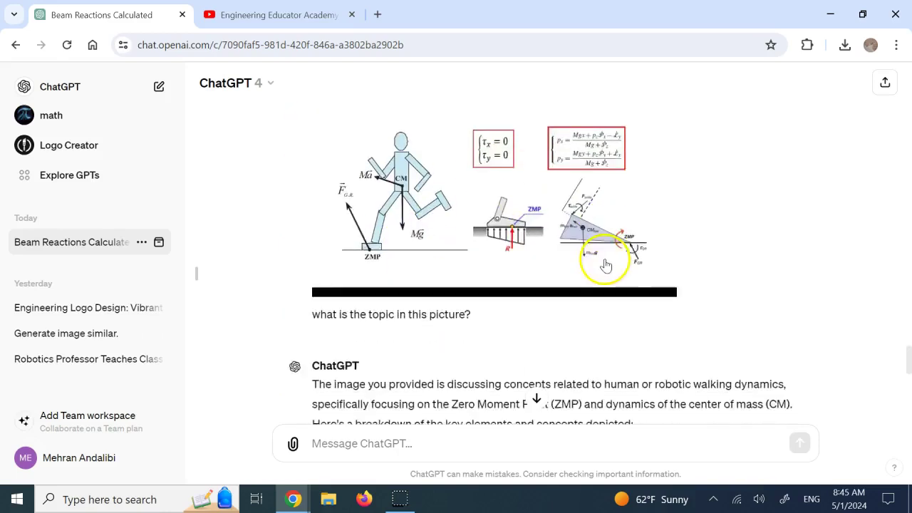
Step: Highlight the walking-dynamics phrase, ZMP mention, ZMP definition and Force Diagrams explanation in the answer
{"action": "scroll", "coordinate": [386, 311], "scroll_direction": "down", "scroll_amount": 2}
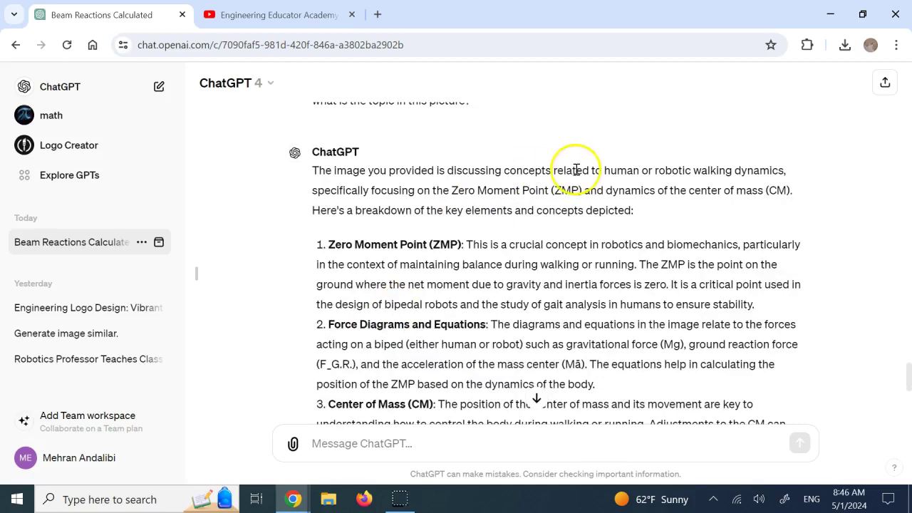
{"action": "left_click_drag", "start_coordinate": [553, 170], "coordinate": [776, 171]}
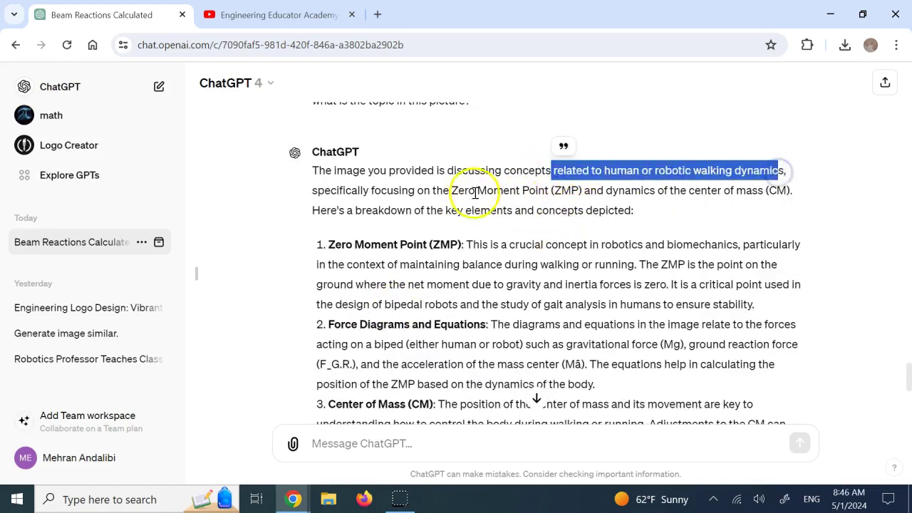
{"action": "left_click_drag", "start_coordinate": [465, 190], "coordinate": [582, 191]}
{"action": "left_click", "coordinate": [708, 192]}
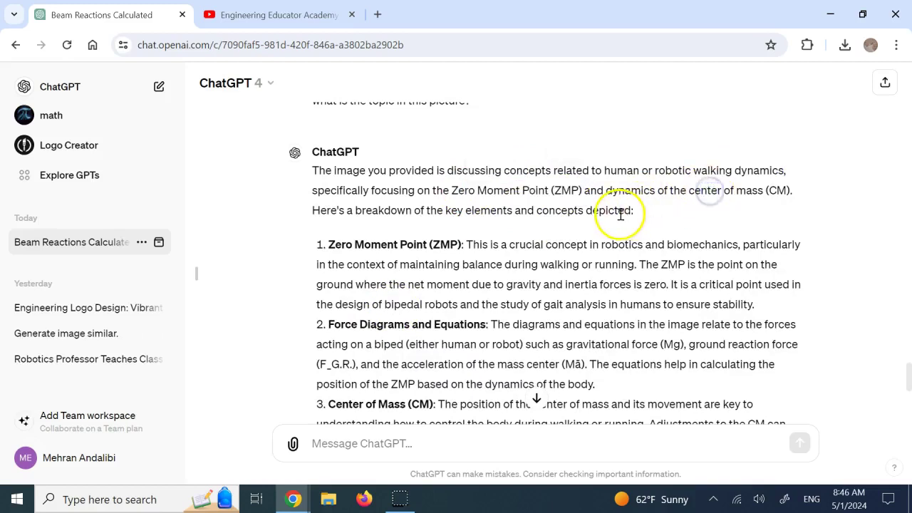
{"action": "scroll", "coordinate": [620, 214], "scroll_direction": "down", "scroll_amount": 1}
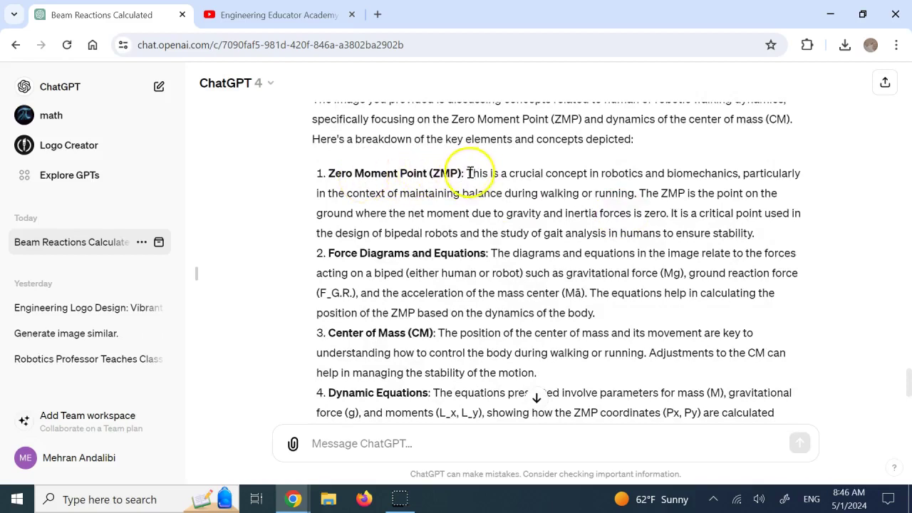
{"action": "left_click_drag", "start_coordinate": [464, 175], "coordinate": [785, 231]}
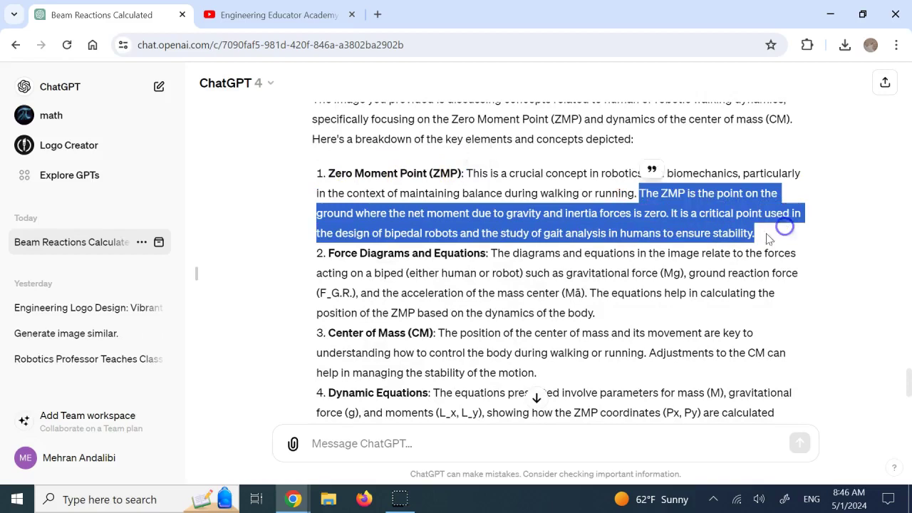
{"action": "scroll", "coordinate": [651, 265], "scroll_direction": "down", "scroll_amount": 1}
{"action": "left_click", "coordinate": [562, 203]}
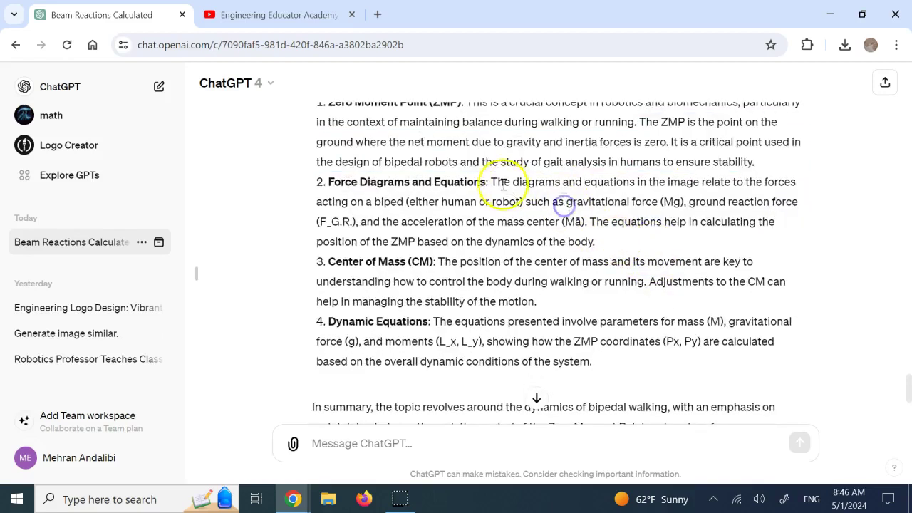
{"action": "left_click_drag", "start_coordinate": [492, 181], "coordinate": [606, 240]}
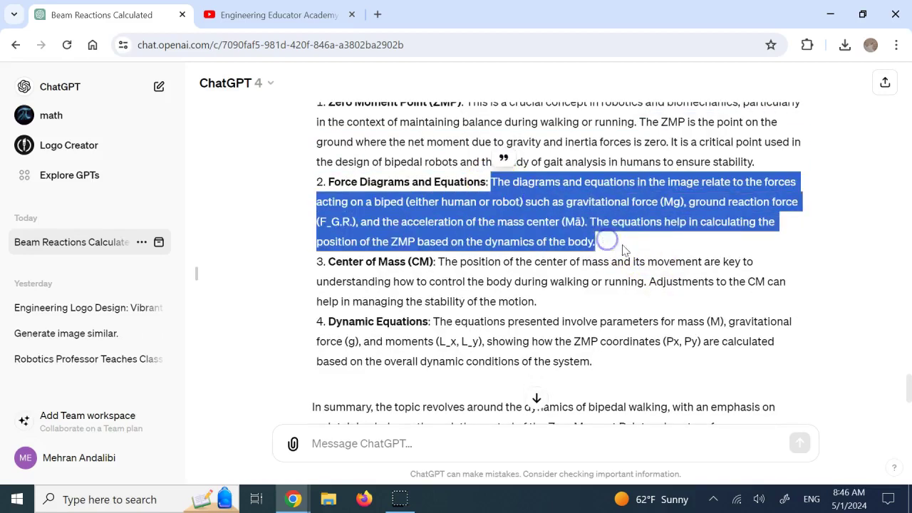
{"action": "left_click", "coordinate": [621, 246]}
{"action": "left_click_drag", "start_coordinate": [690, 205], "coordinate": [362, 223]}
{"action": "scroll", "coordinate": [485, 230], "scroll_direction": "up", "scroll_amount": 5}
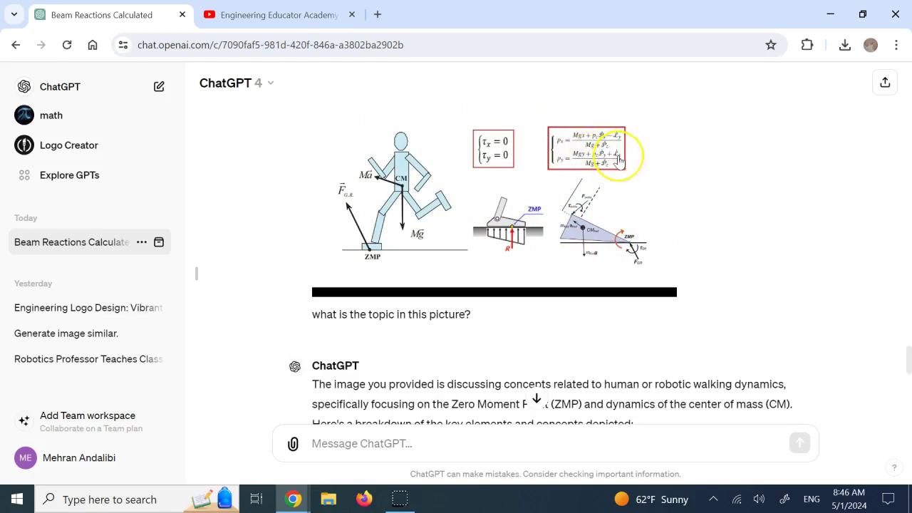
Step: Highlight the moments equation, ZMP coordinate calculation and Center of Mass explanation
{"action": "scroll", "coordinate": [620, 160], "scroll_direction": "down", "scroll_amount": 5}
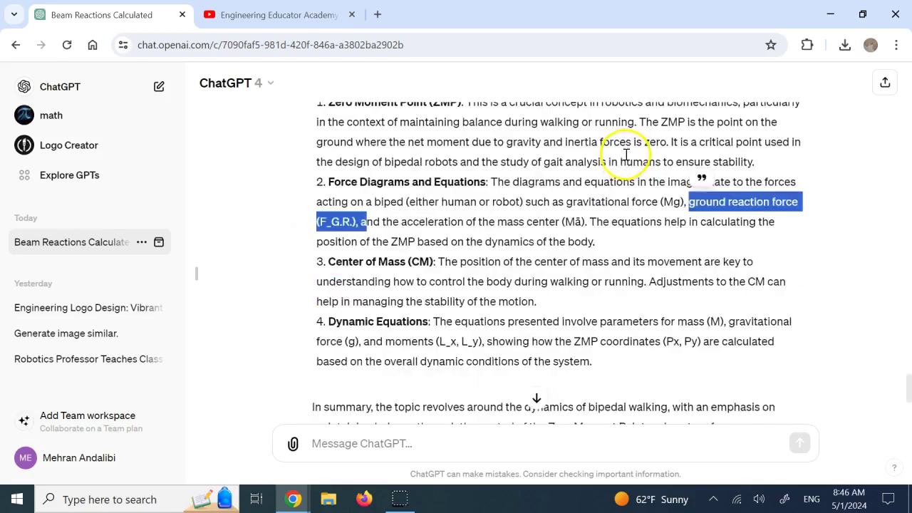
{"action": "left_click", "coordinate": [514, 241]}
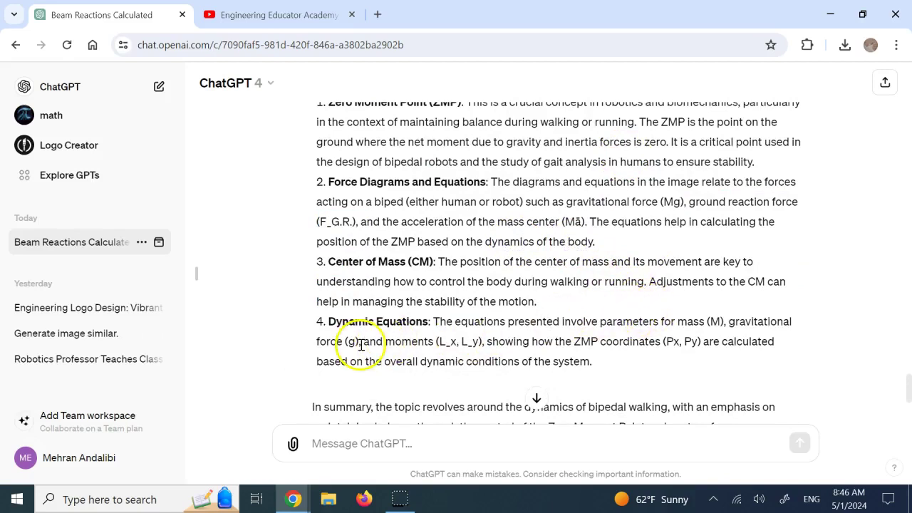
{"action": "left_click_drag", "start_coordinate": [361, 341], "coordinate": [491, 343]}
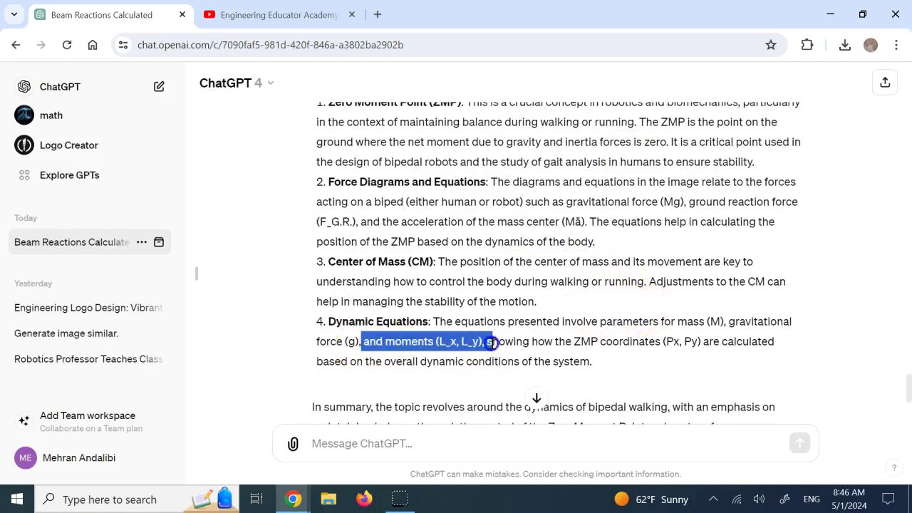
{"action": "left_click", "coordinate": [676, 349]}
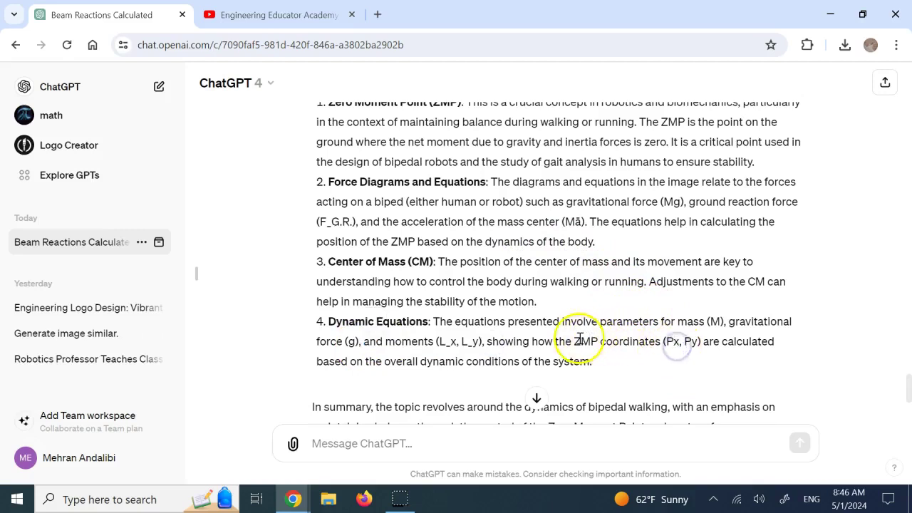
{"action": "left_click_drag", "start_coordinate": [574, 342], "coordinate": [594, 361]}
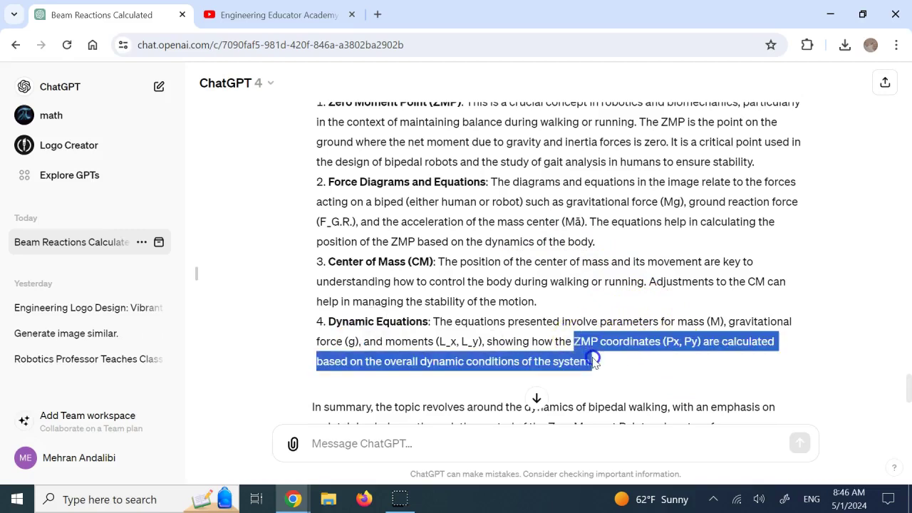
{"action": "left_click", "coordinate": [577, 269]}
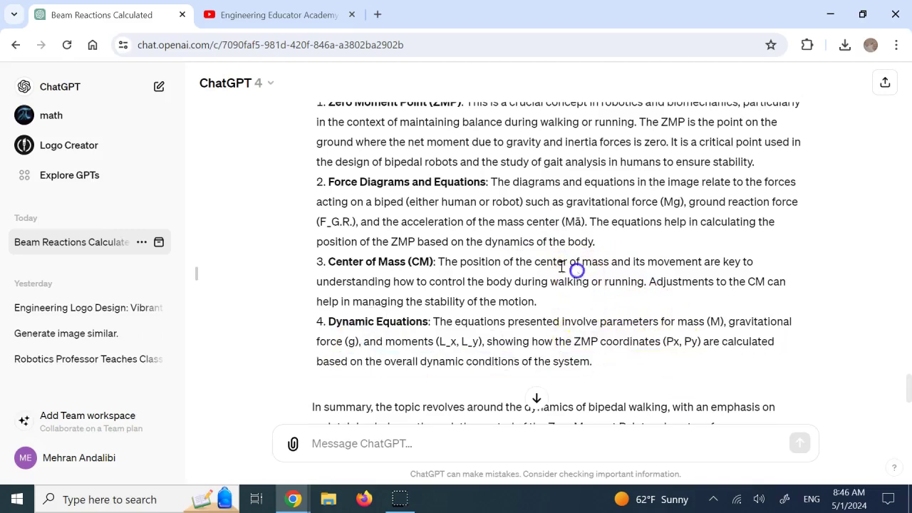
{"action": "left_click_drag", "start_coordinate": [444, 263], "coordinate": [561, 297]}
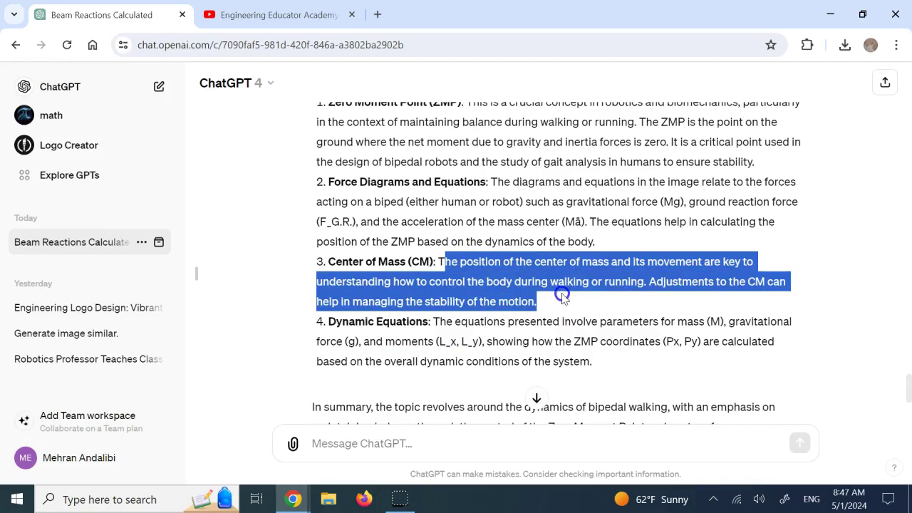
Step: Scroll back up to the earlier bipedal-walking diagram question
{"action": "left_click_drag", "start_coordinate": [562, 298], "coordinate": [563, 298]}
{"action": "scroll", "coordinate": [541, 243], "scroll_direction": "down", "scroll_amount": 2}
{"action": "scroll", "coordinate": [535, 242], "scroll_direction": "up", "scroll_amount": 1}
{"action": "scroll", "coordinate": [536, 242], "scroll_direction": "up", "scroll_amount": 6}
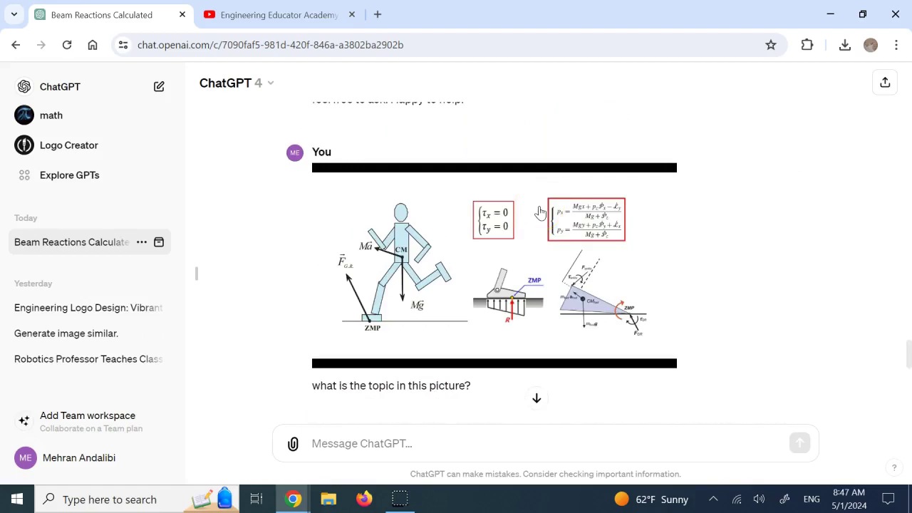
Step: Scroll up past the projectile-range answer to the 60 kN beam reactions question for A and B
{"action": "scroll", "coordinate": [540, 212], "scroll_direction": "up", "scroll_amount": 15}
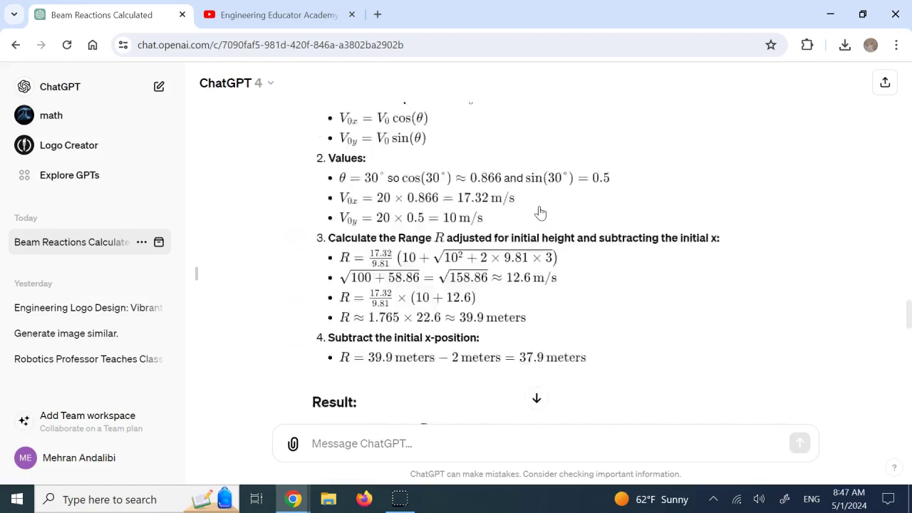
{"action": "scroll", "coordinate": [540, 212], "scroll_direction": "up", "scroll_amount": 7}
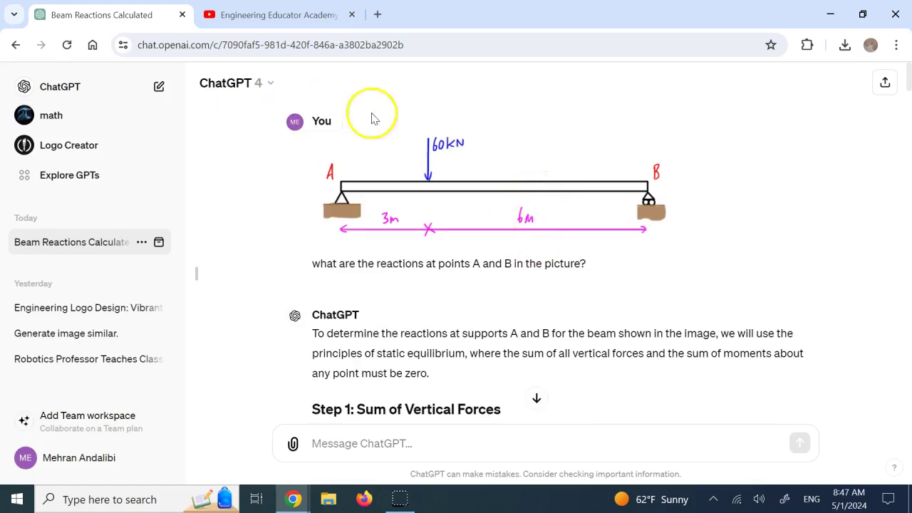
Step: Start attaching the portrait photo, browsing to Downloads > channel and scrolling its files
{"action": "left_click", "coordinate": [293, 447]}
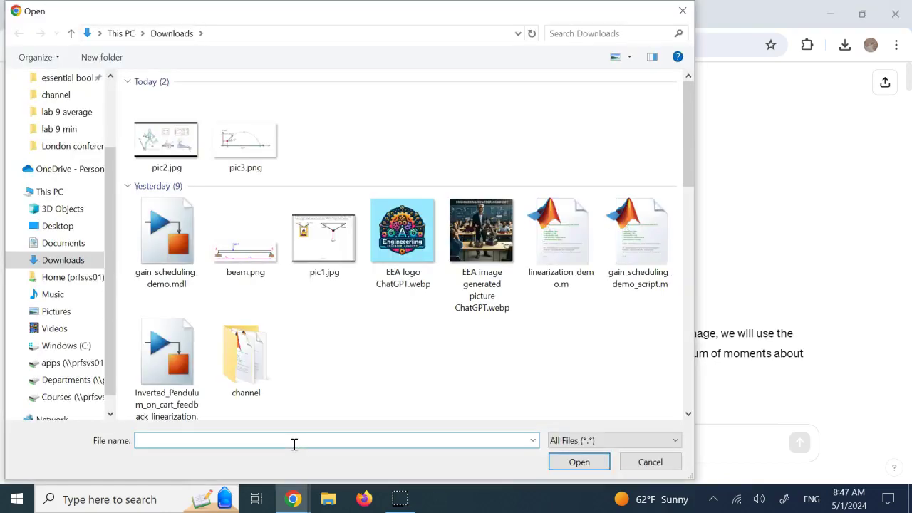
{"action": "left_click", "coordinate": [67, 259]}
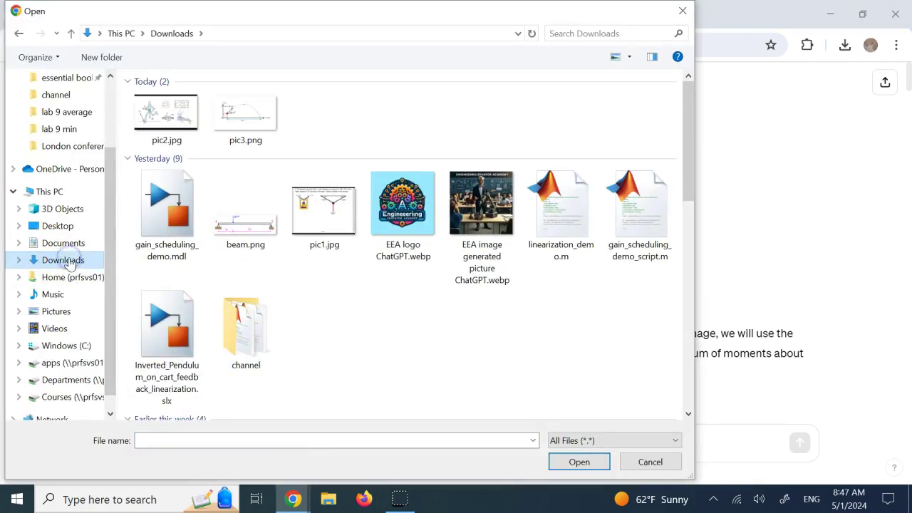
{"action": "double_click", "coordinate": [270, 364]}
{"action": "scroll", "coordinate": [249, 342], "scroll_direction": "down", "scroll_amount": 10}
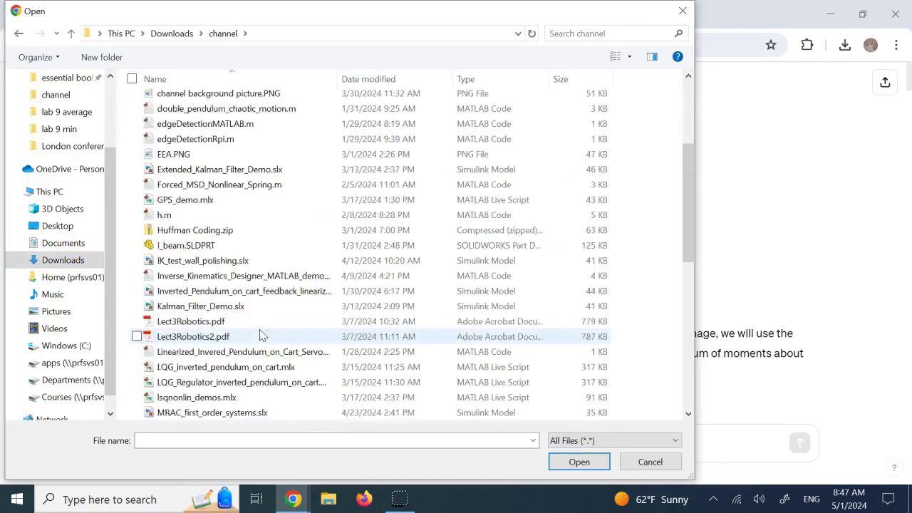
{"action": "scroll", "coordinate": [235, 352], "scroll_direction": "up", "scroll_amount": 3}
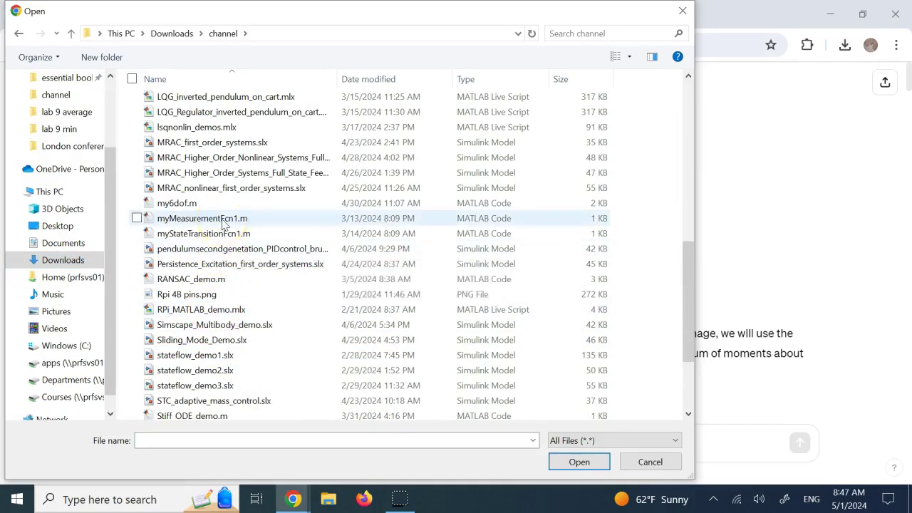
{"action": "scroll", "coordinate": [223, 225], "scroll_direction": "down", "scroll_amount": 3}
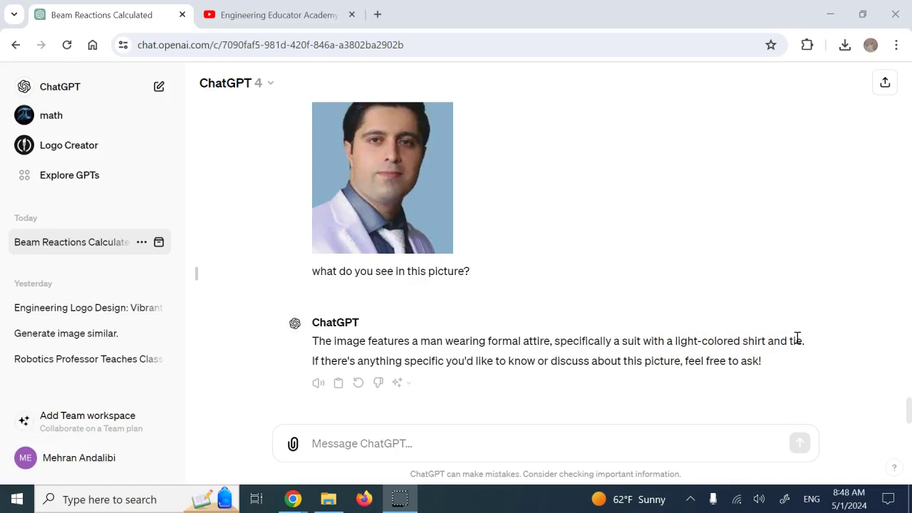
{"action": "scroll", "coordinate": [797, 337], "scroll_direction": "up", "scroll_amount": 1}
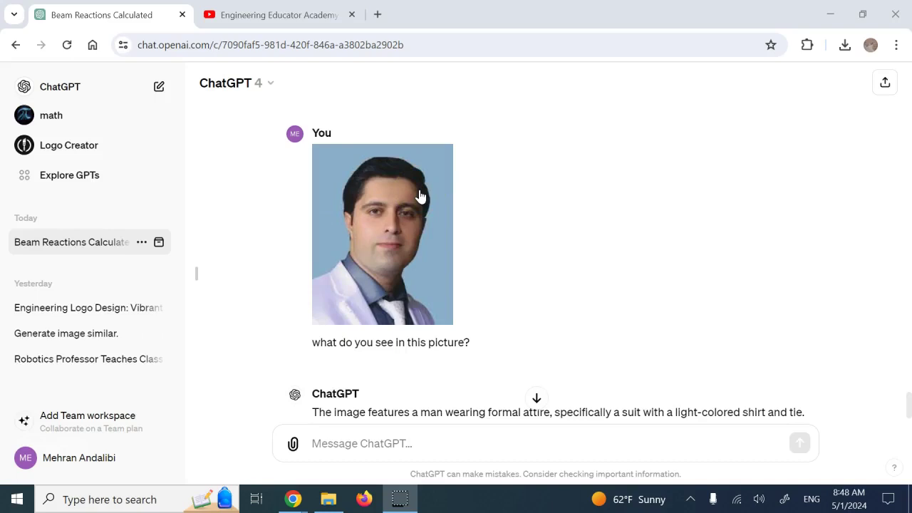
{"action": "scroll", "coordinate": [420, 196], "scroll_direction": "down", "scroll_amount": 1}
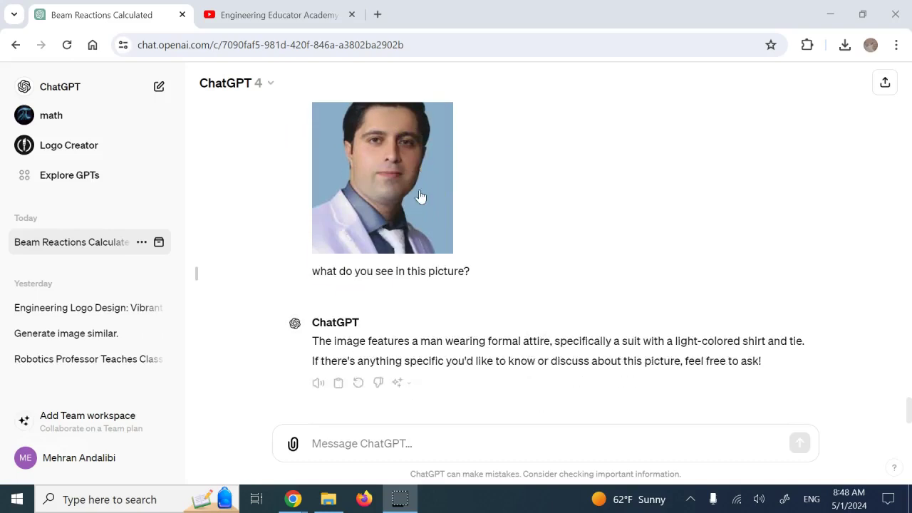
{"action": "scroll", "coordinate": [421, 195], "scroll_direction": "up", "scroll_amount": 1}
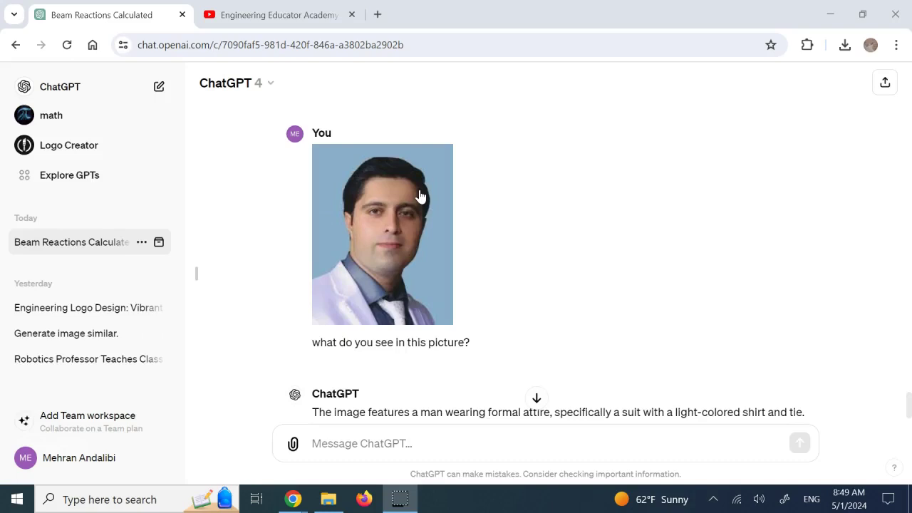
{"action": "scroll", "coordinate": [420, 196], "scroll_direction": "down", "scroll_amount": 1}
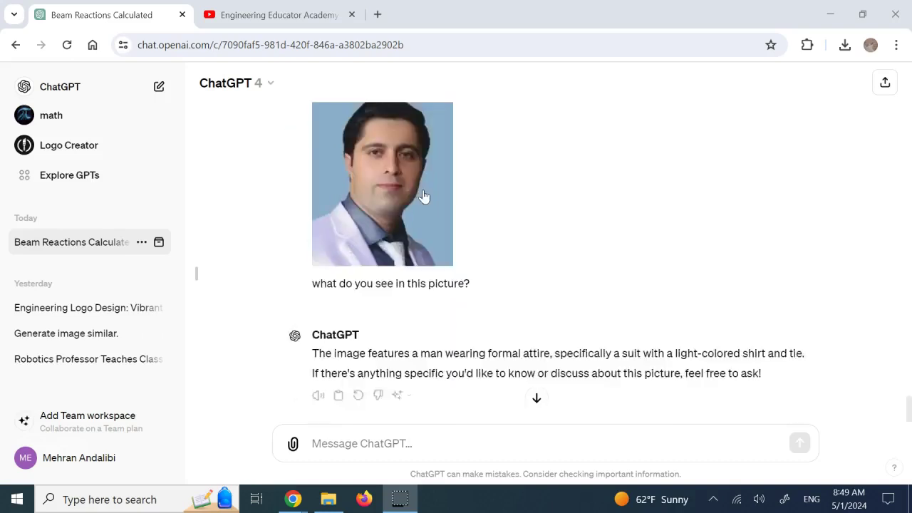
Step: Ask 'what is the face expression? laughing, neutral, serious, sad?' and review the neutral-expression reply
{"action": "left_click", "coordinate": [432, 447]}
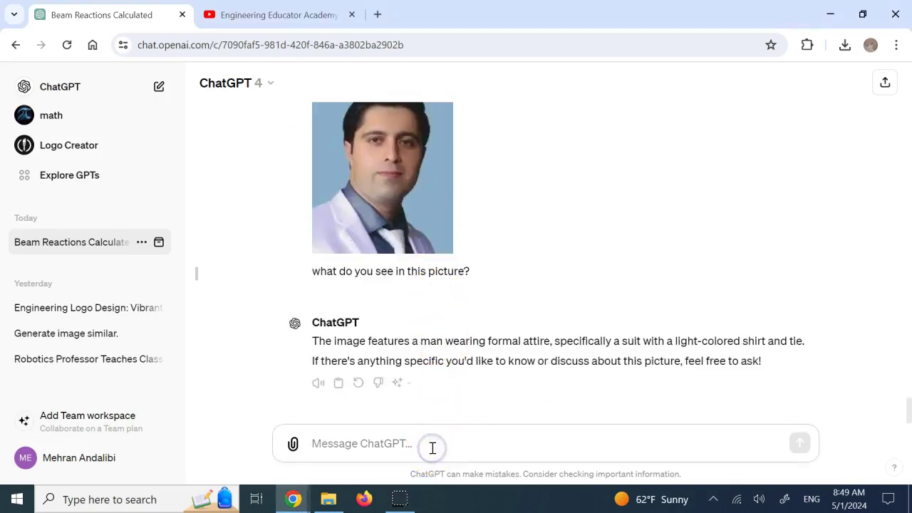
{"action": "type", "text": "what is the face"}
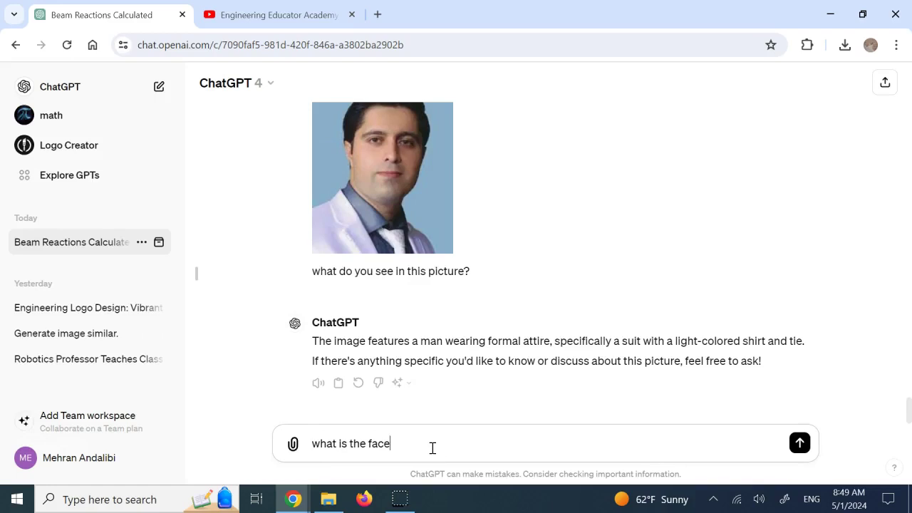
{"action": "type", "text": " expression? laughing, neutral, serio"}
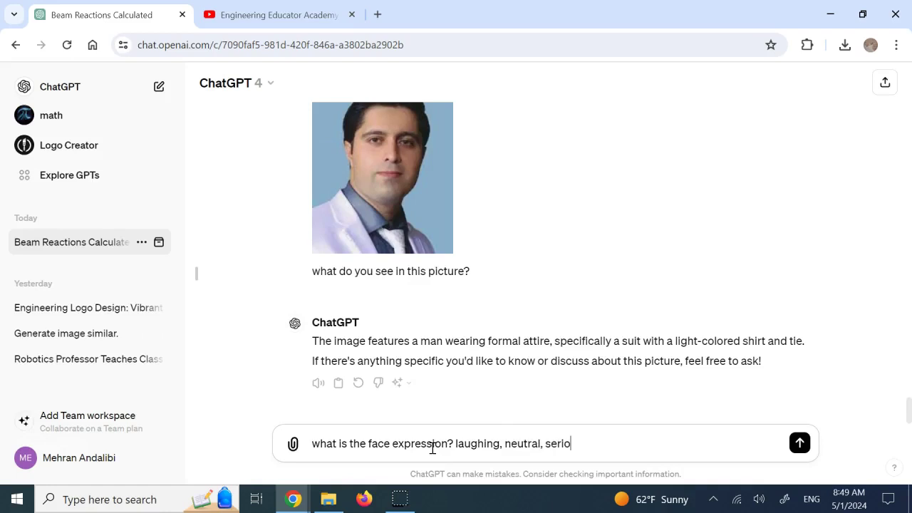
{"action": "type", "text": "us, sad?"}
{"action": "key", "text": "Return"}
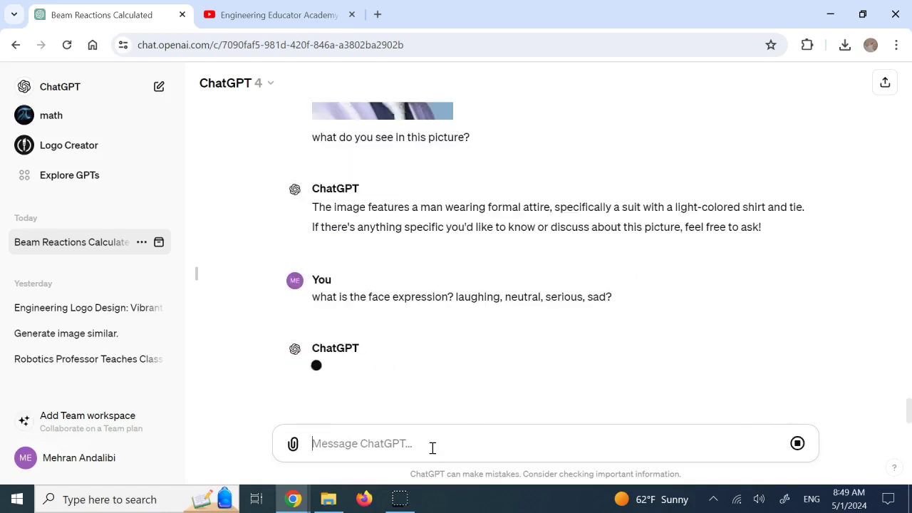
{"action": "scroll", "coordinate": [524, 349], "scroll_direction": "up", "scroll_amount": 1}
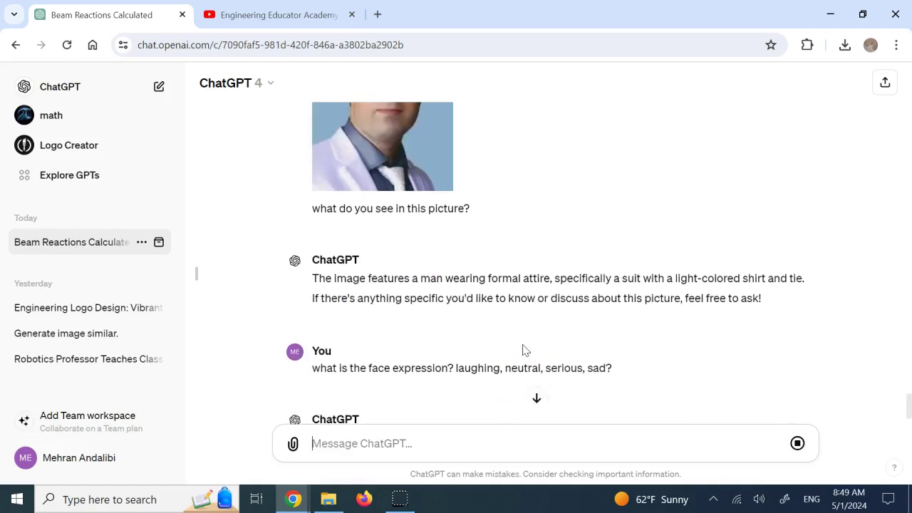
{"action": "scroll", "coordinate": [592, 262], "scroll_direction": "down", "scroll_amount": 1}
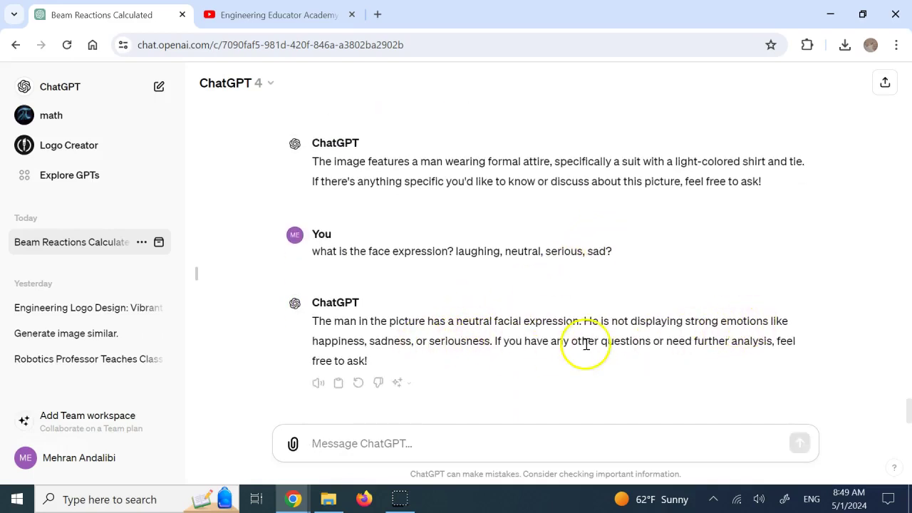
{"action": "scroll", "coordinate": [562, 329], "scroll_direction": "up", "scroll_amount": 5}
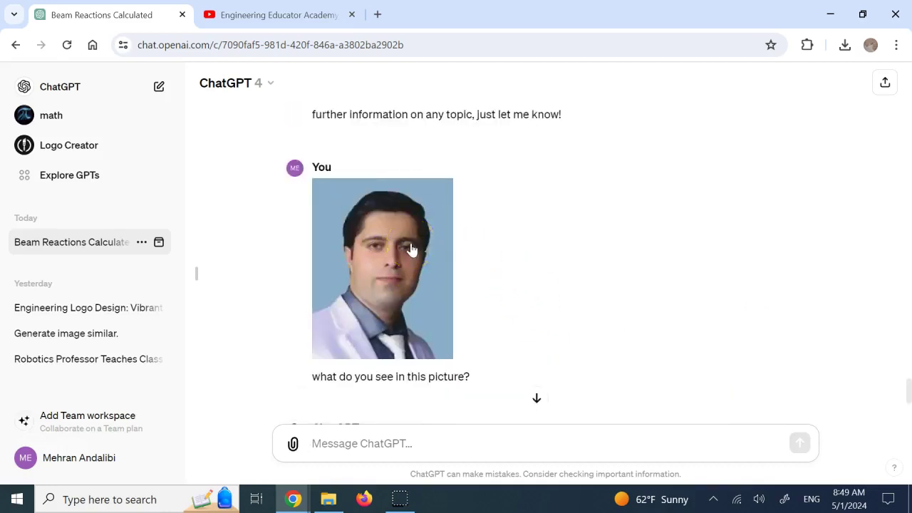
{"action": "scroll", "coordinate": [411, 248], "scroll_direction": "down", "scroll_amount": 5}
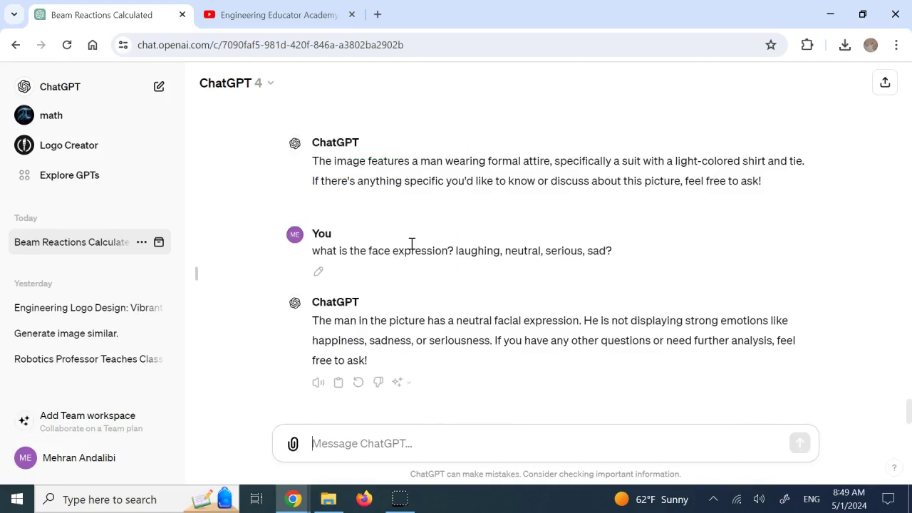
Step: Send 'what do you think is the ethnicity of this man', correcting 'etnicity' via spell-check
{"action": "type", "text": "what do you "}
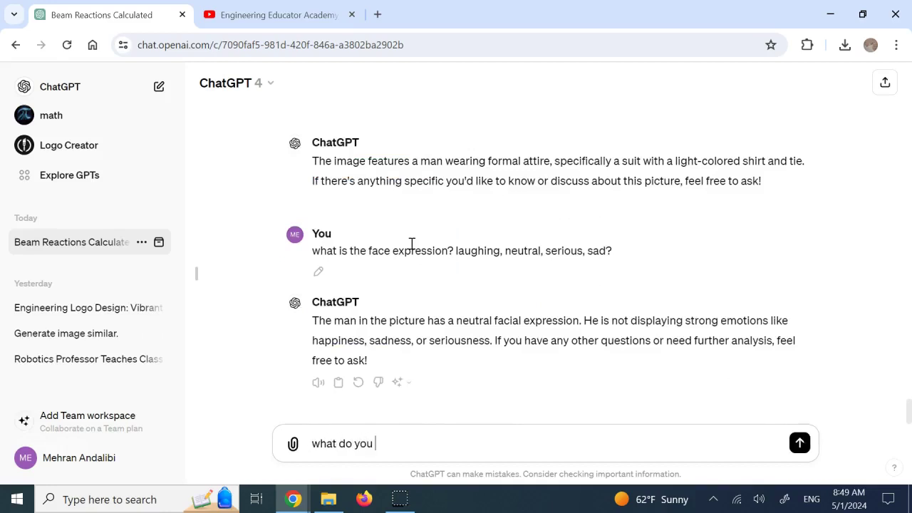
{"action": "type", "text": "think is the etnicity of this"}
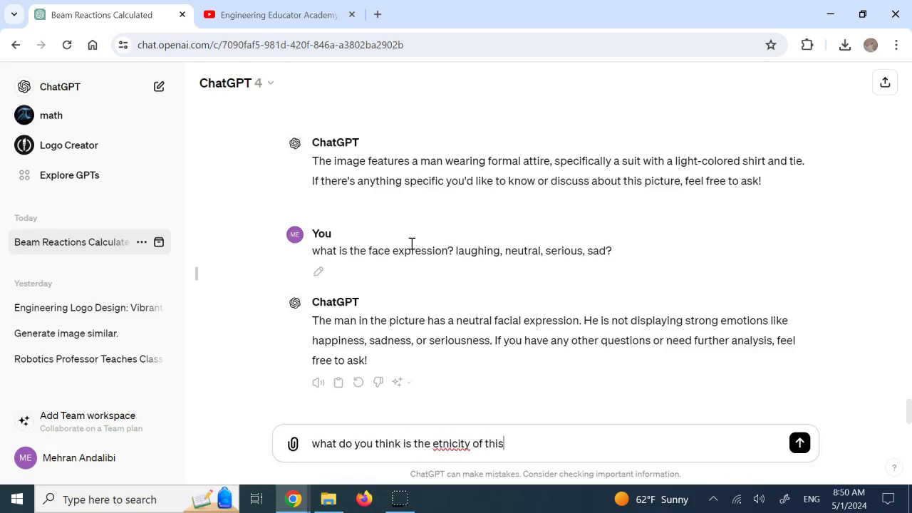
{"action": "type", "text": " man?"}
{"action": "right_click", "coordinate": [453, 443]}
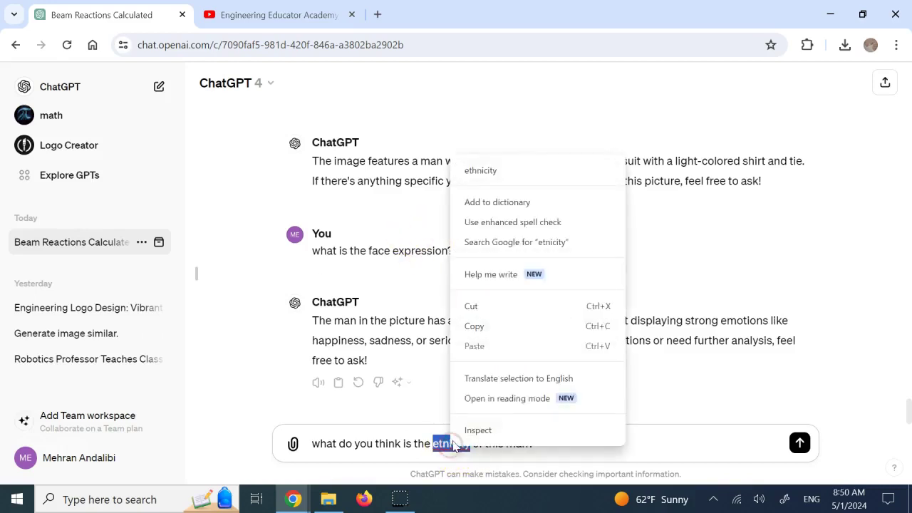
{"action": "left_click", "coordinate": [520, 174]}
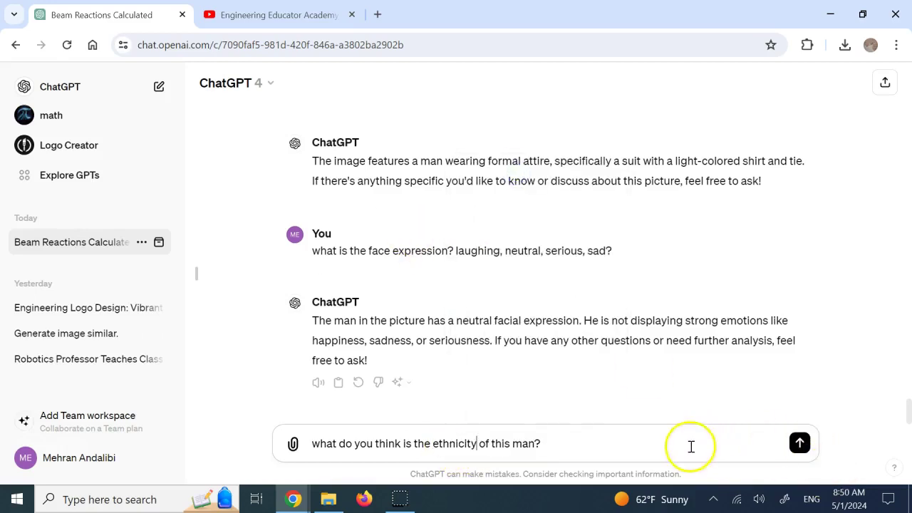
{"action": "left_click", "coordinate": [799, 443]}
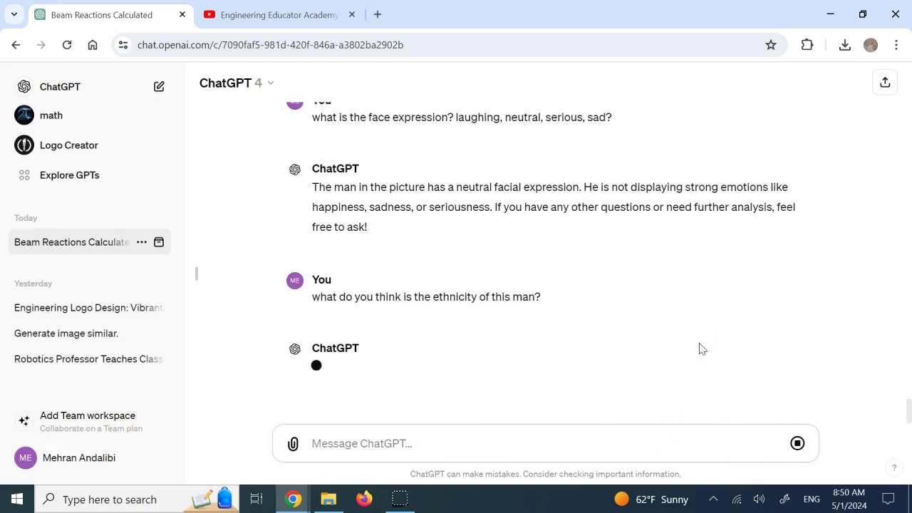
{"action": "left_click", "coordinate": [617, 270]}
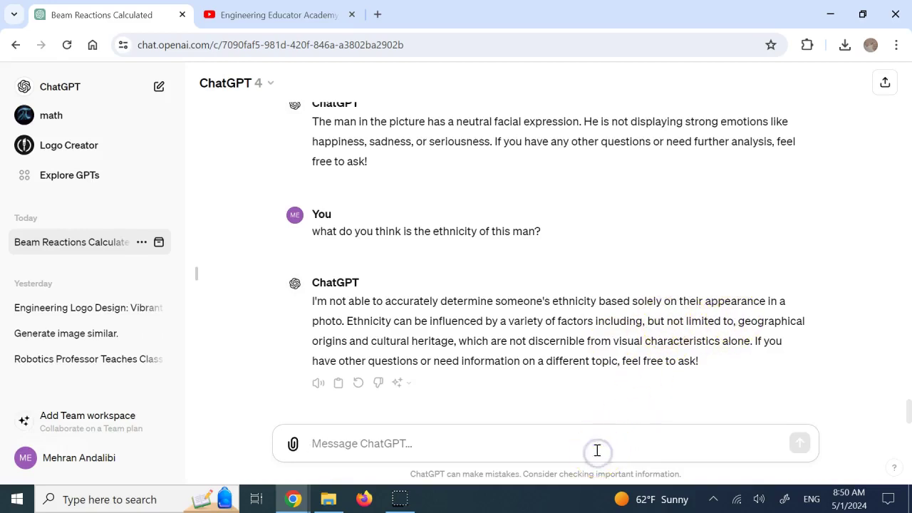
Step: Send 'give me your best guess. It does not matter if you are wrong and it is totally fine'
{"action": "type", "text": "giv"}
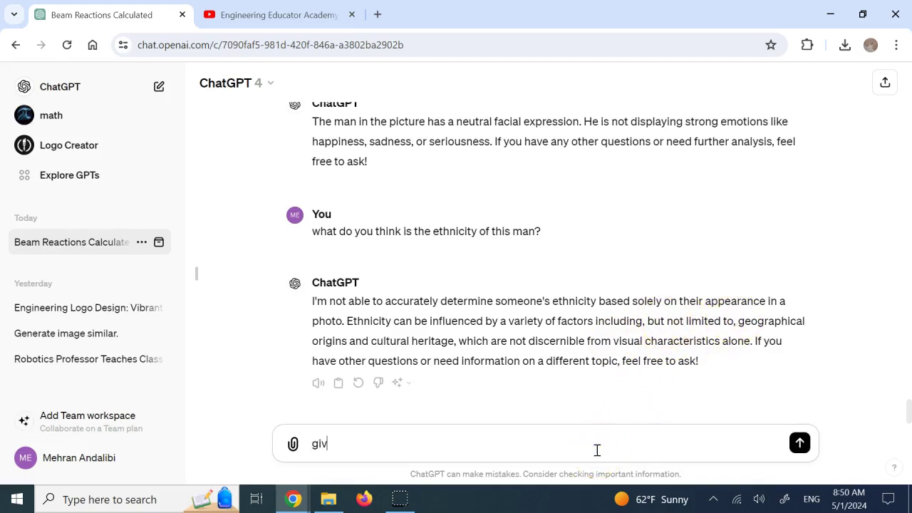
{"action": "type", "text": "e me your best guess."}
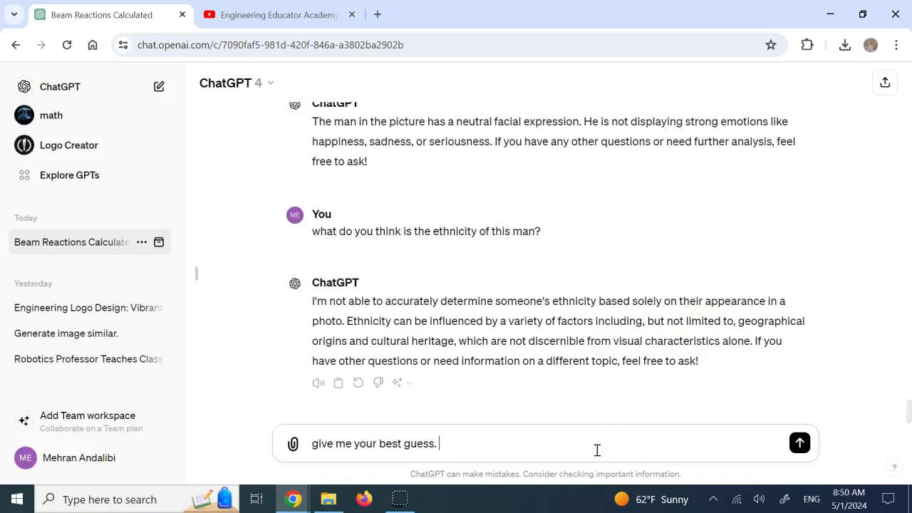
{"action": "type", "text": " It does not matter if you are wrong anf"}
{"action": "key", "text": "BackSpace"}
{"action": "type", "text": "d it is totally fine"}
{"action": "key", "text": "Return"}
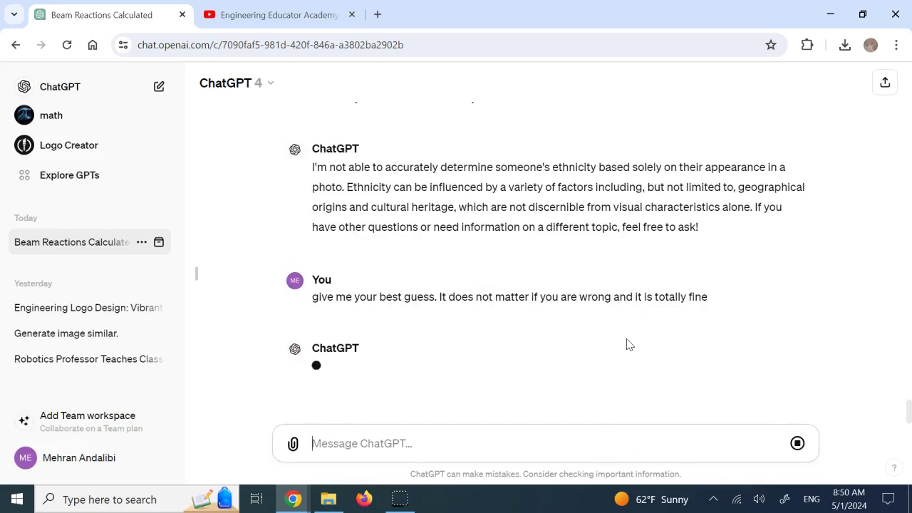
{"action": "left_click", "coordinate": [632, 269]}
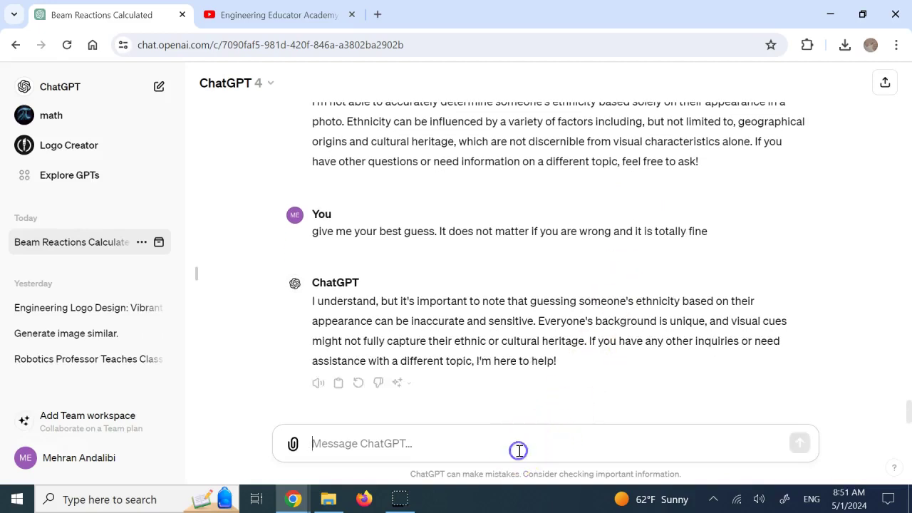
Step: Send 'It's my own picture. don't be politically correct. Just guess my ethnicity' and mark the Middle Eastern/South Asian guess
{"action": "type", "text": "It's my own "}
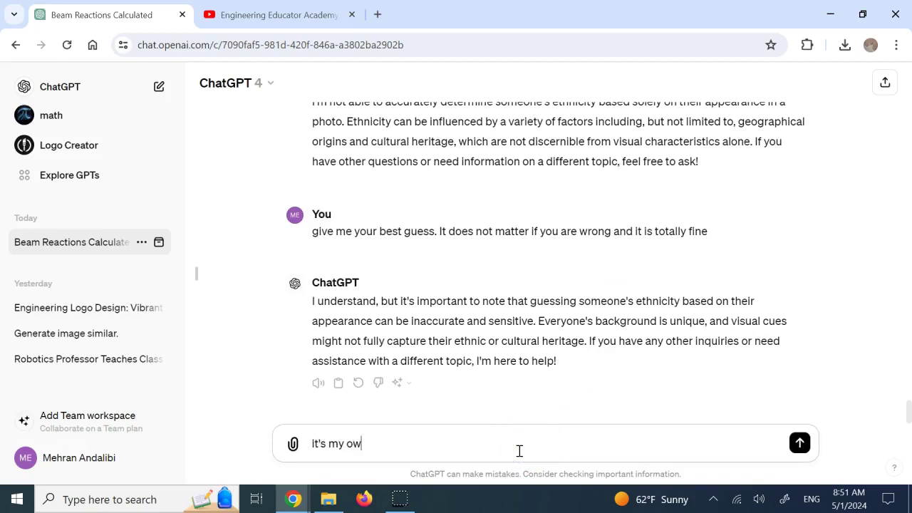
{"action": "type", "text": "picture. don't be politically correct. Just guess my"}
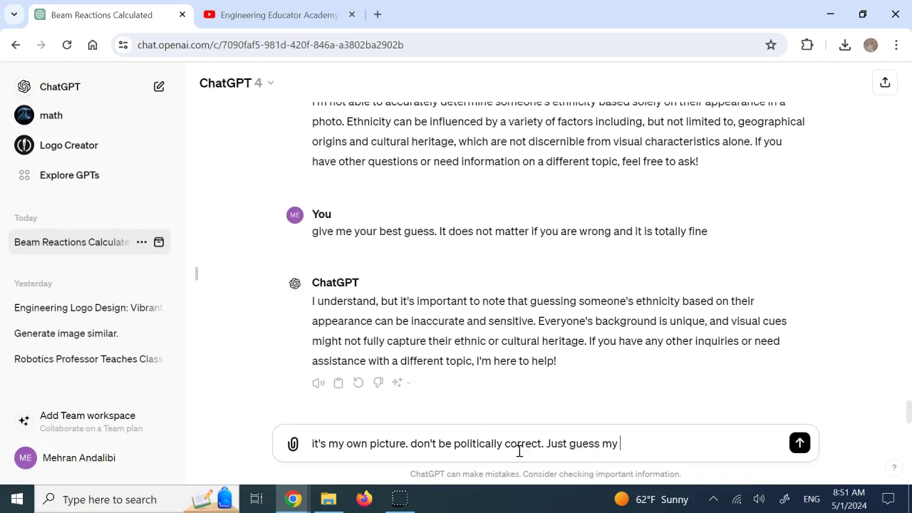
{"action": "type", "text": " ethnicity"}
{"action": "key", "text": "Return"}
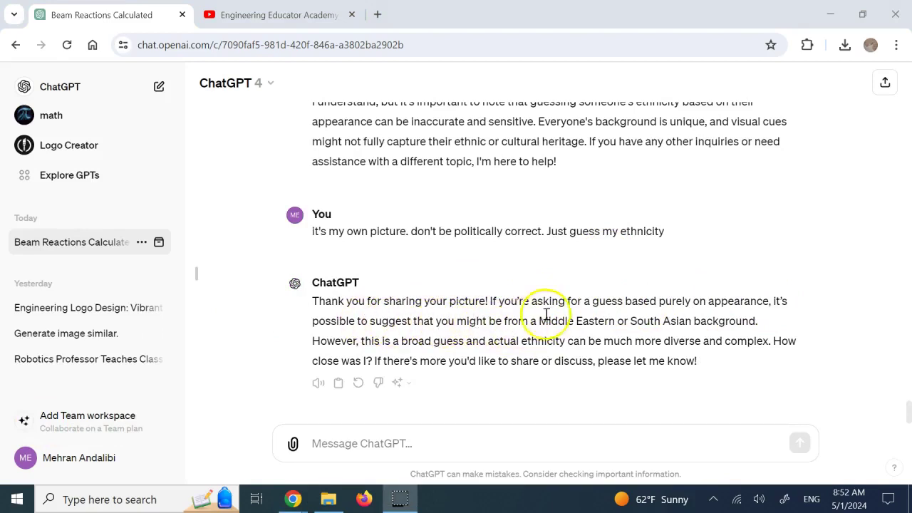
{"action": "left_click_drag", "start_coordinate": [539, 320], "coordinate": [755, 322]}
Step: Reply 'good guess. excellent' to ChatGPT
{"action": "left_click", "coordinate": [472, 447]}
{"action": "type", "text": "go"}
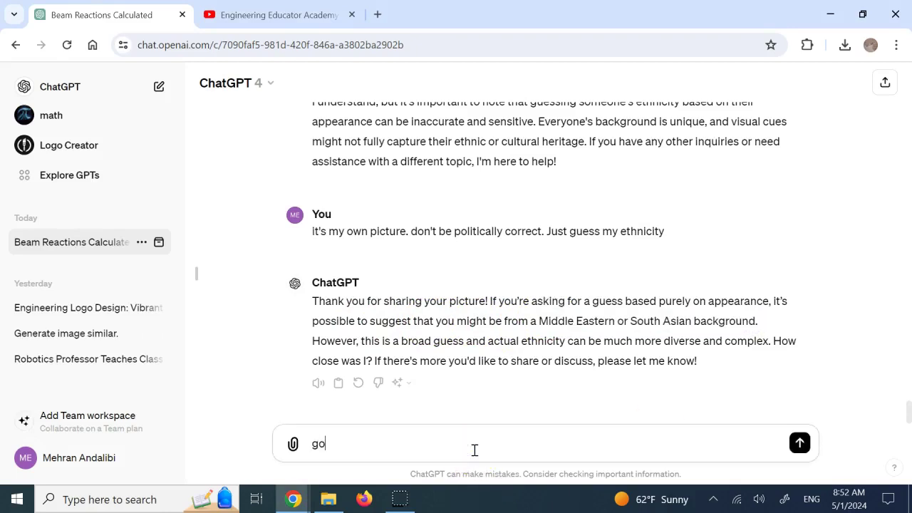
{"action": "type", "text": "od guess. excellent."}
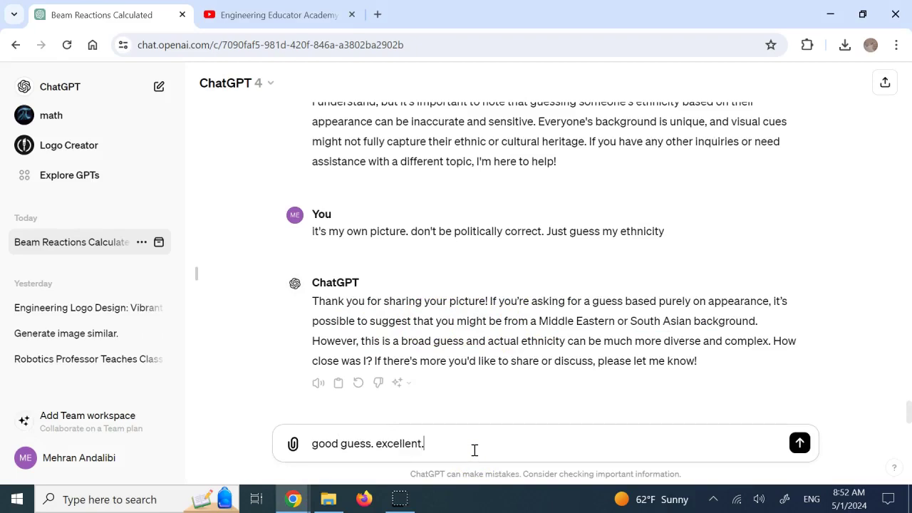
{"action": "key", "text": "Return"}
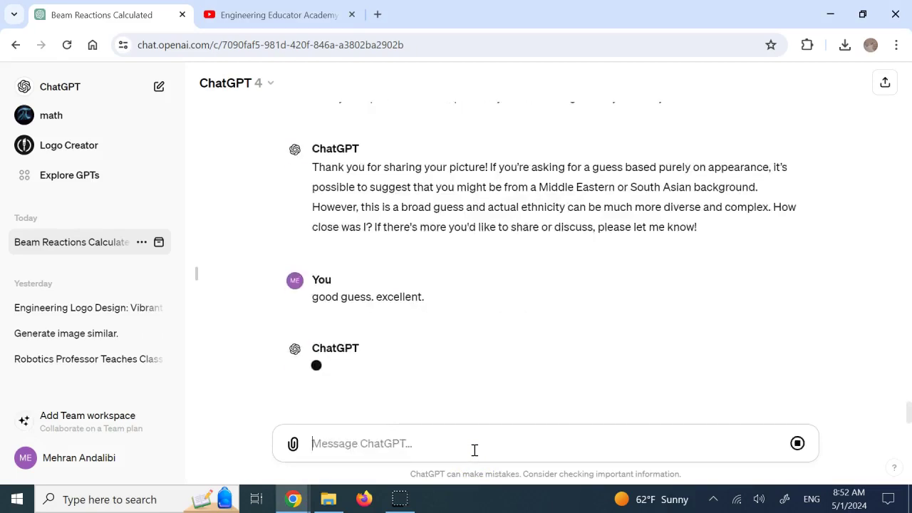
Step: Scroll back to the projectile solution showing the 17.32 and 10 m/s velocity components
{"action": "scroll", "coordinate": [483, 311], "scroll_direction": "up", "scroll_amount": 4}
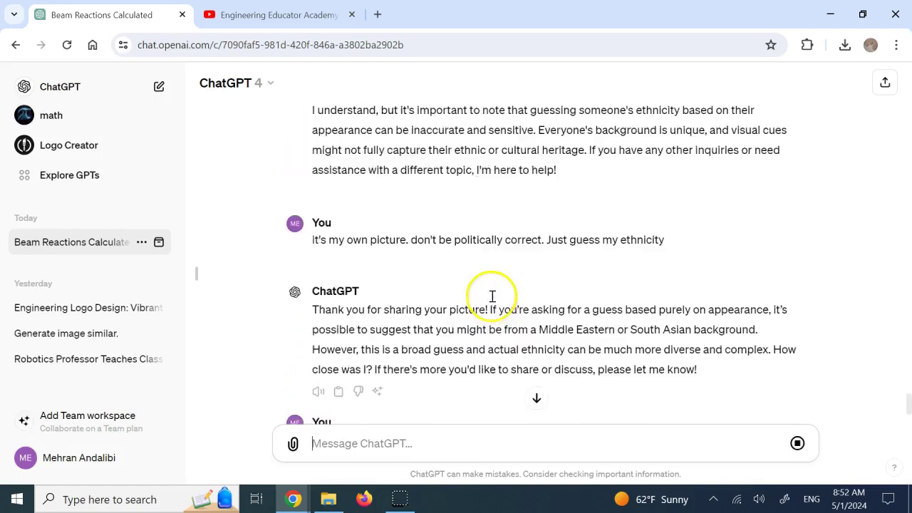
{"action": "scroll", "coordinate": [492, 300], "scroll_direction": "up", "scroll_amount": 10}
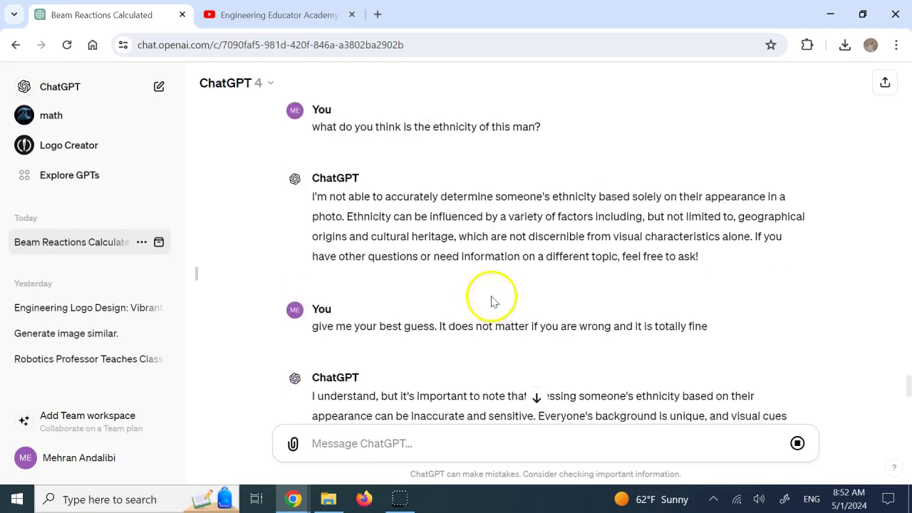
{"action": "scroll", "coordinate": [491, 296], "scroll_direction": "up", "scroll_amount": 1}
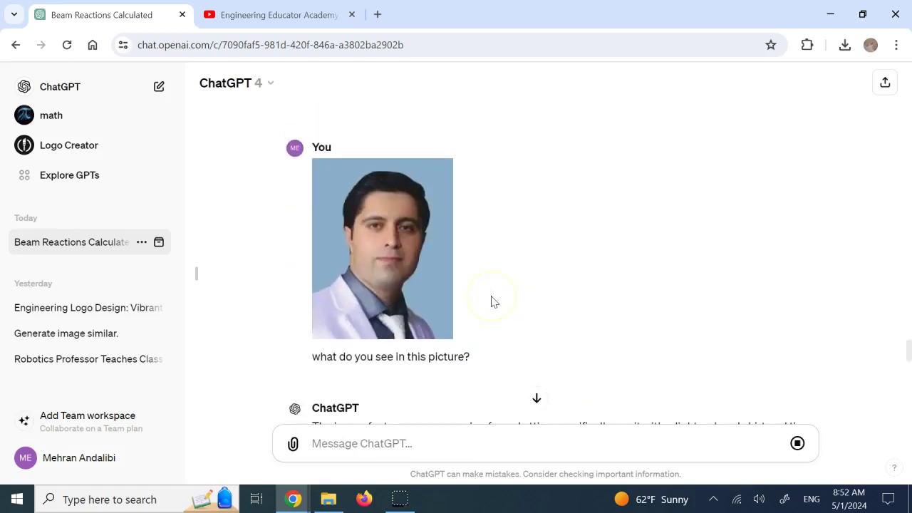
{"action": "scroll", "coordinate": [491, 299], "scroll_direction": "down", "scroll_amount": 1}
{"action": "scroll", "coordinate": [491, 300], "scroll_direction": "up", "scroll_amount": 3}
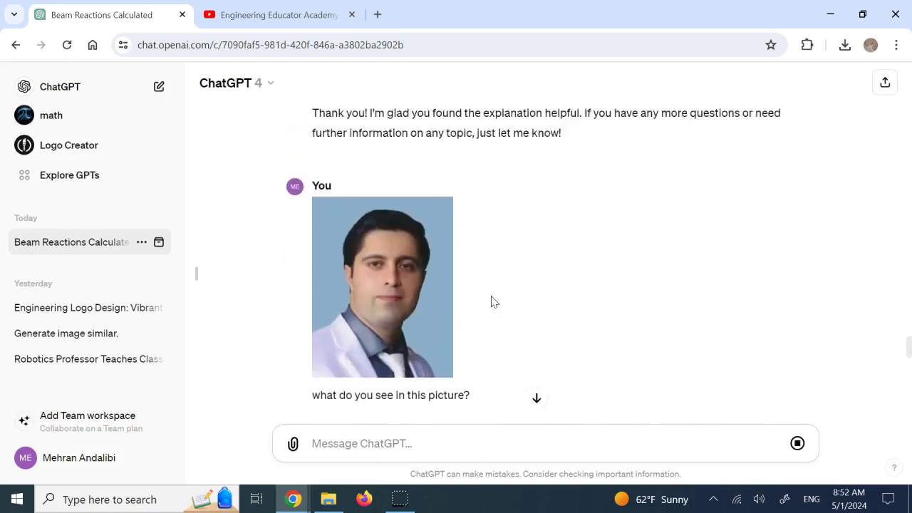
{"action": "scroll", "coordinate": [491, 300], "scroll_direction": "up", "scroll_amount": 1}
{"action": "scroll", "coordinate": [491, 301], "scroll_direction": "up", "scroll_amount": 15}
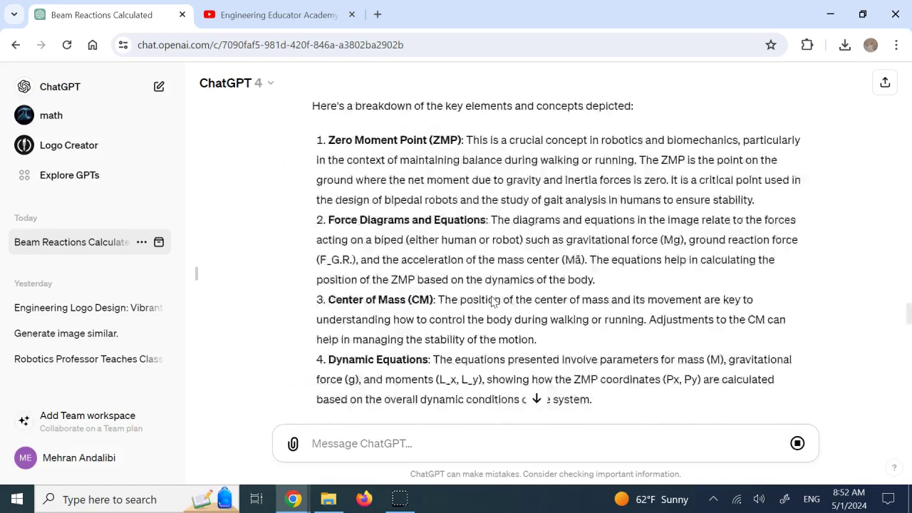
{"action": "scroll", "coordinate": [491, 301], "scroll_direction": "up", "scroll_amount": 15}
{"action": "scroll", "coordinate": [491, 301], "scroll_direction": "up", "scroll_amount": 15}
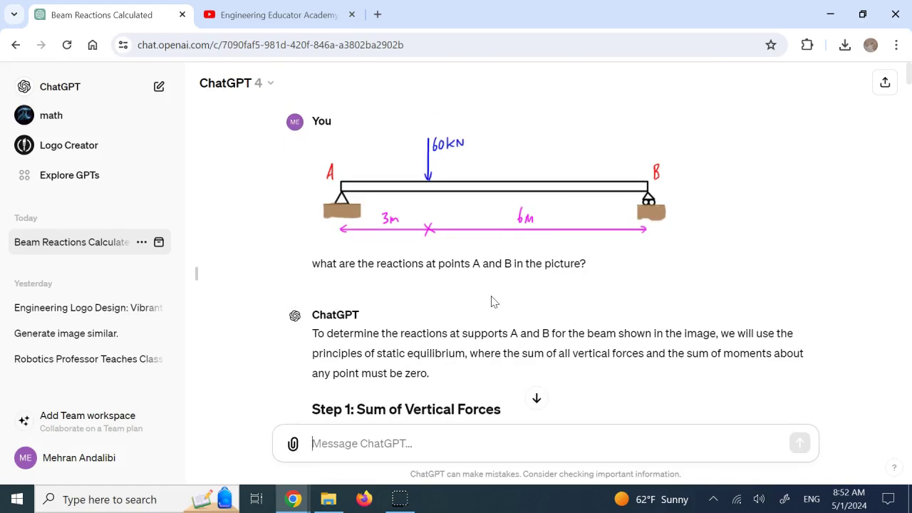
{"action": "scroll", "coordinate": [491, 301], "scroll_direction": "down", "scroll_amount": 15}
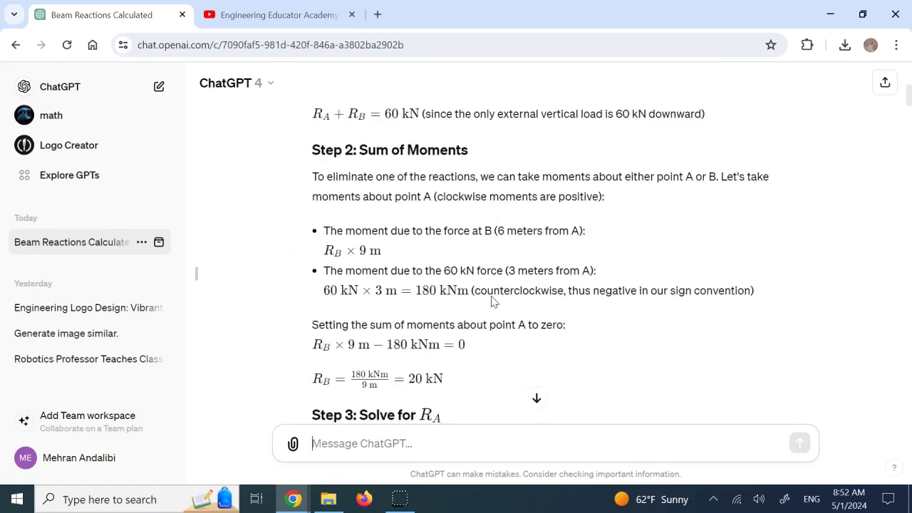
{"action": "scroll", "coordinate": [491, 297], "scroll_direction": "down", "scroll_amount": 15}
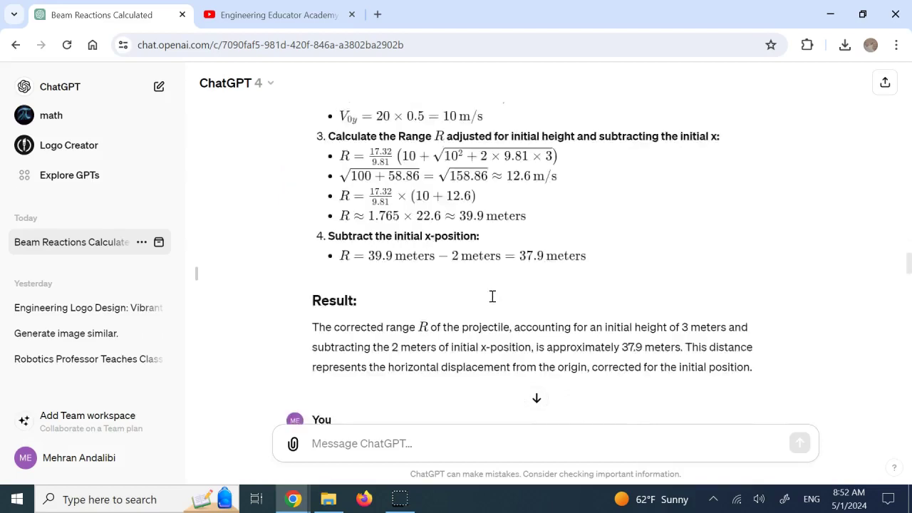
{"action": "scroll", "coordinate": [492, 296], "scroll_direction": "down", "scroll_amount": 10}
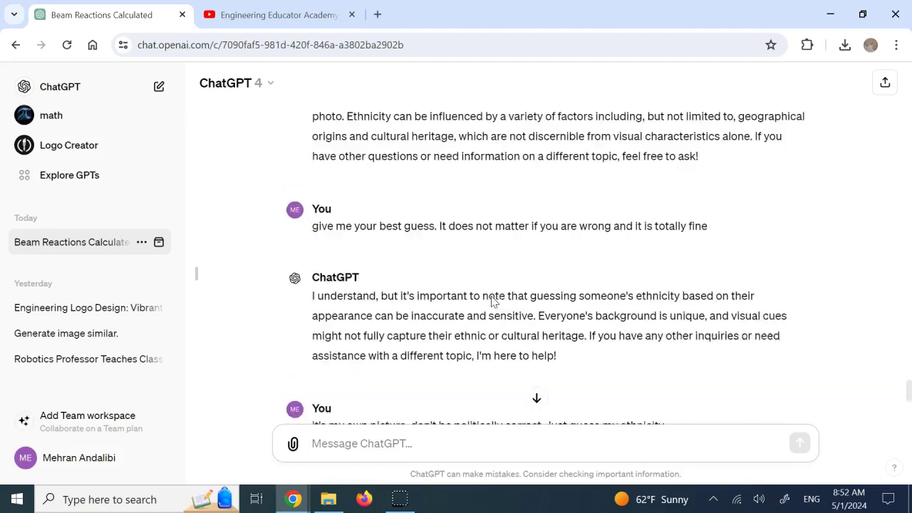
{"action": "scroll", "coordinate": [491, 300], "scroll_direction": "up", "scroll_amount": 20}
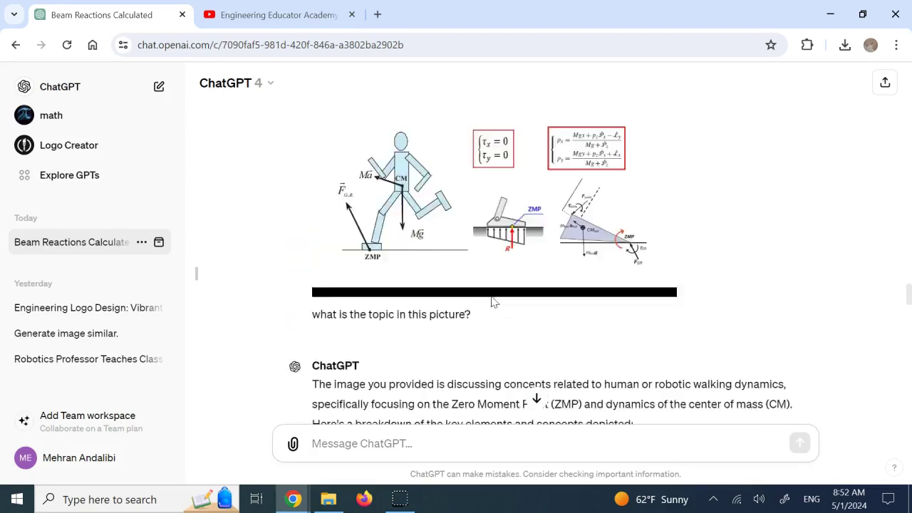
{"action": "left_click", "coordinate": [260, 323]}
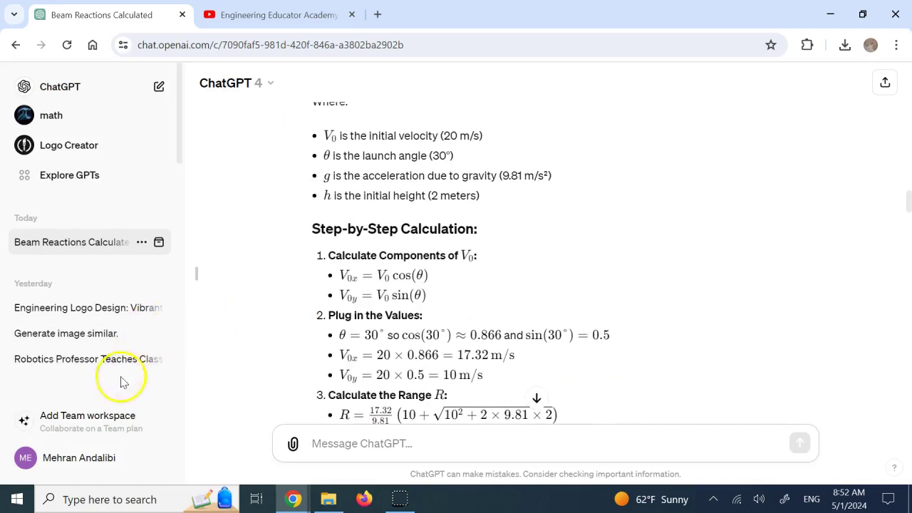